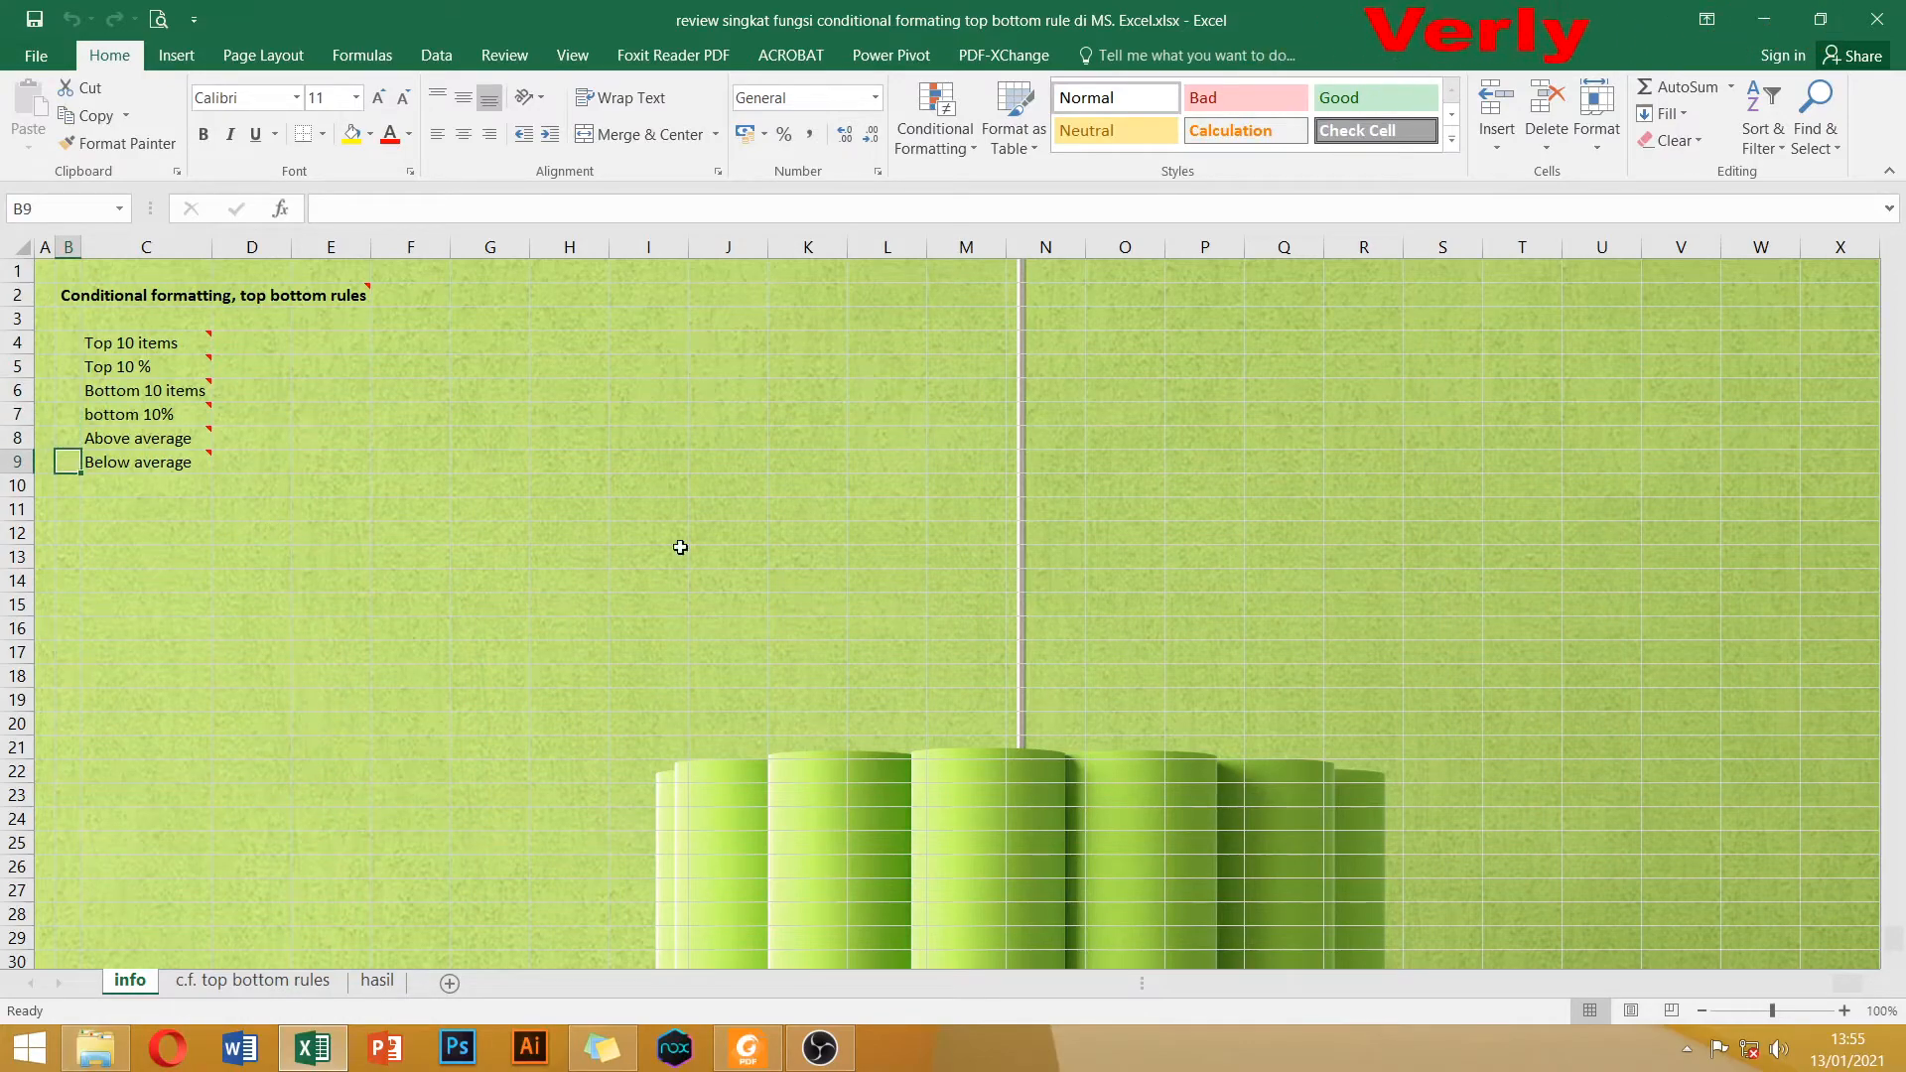
# Examine the formatted example on the hasil sheet and the share prices and sorted comparison tables on the c.f. top bottom rules sheet.
pyautogui.click(378, 981)
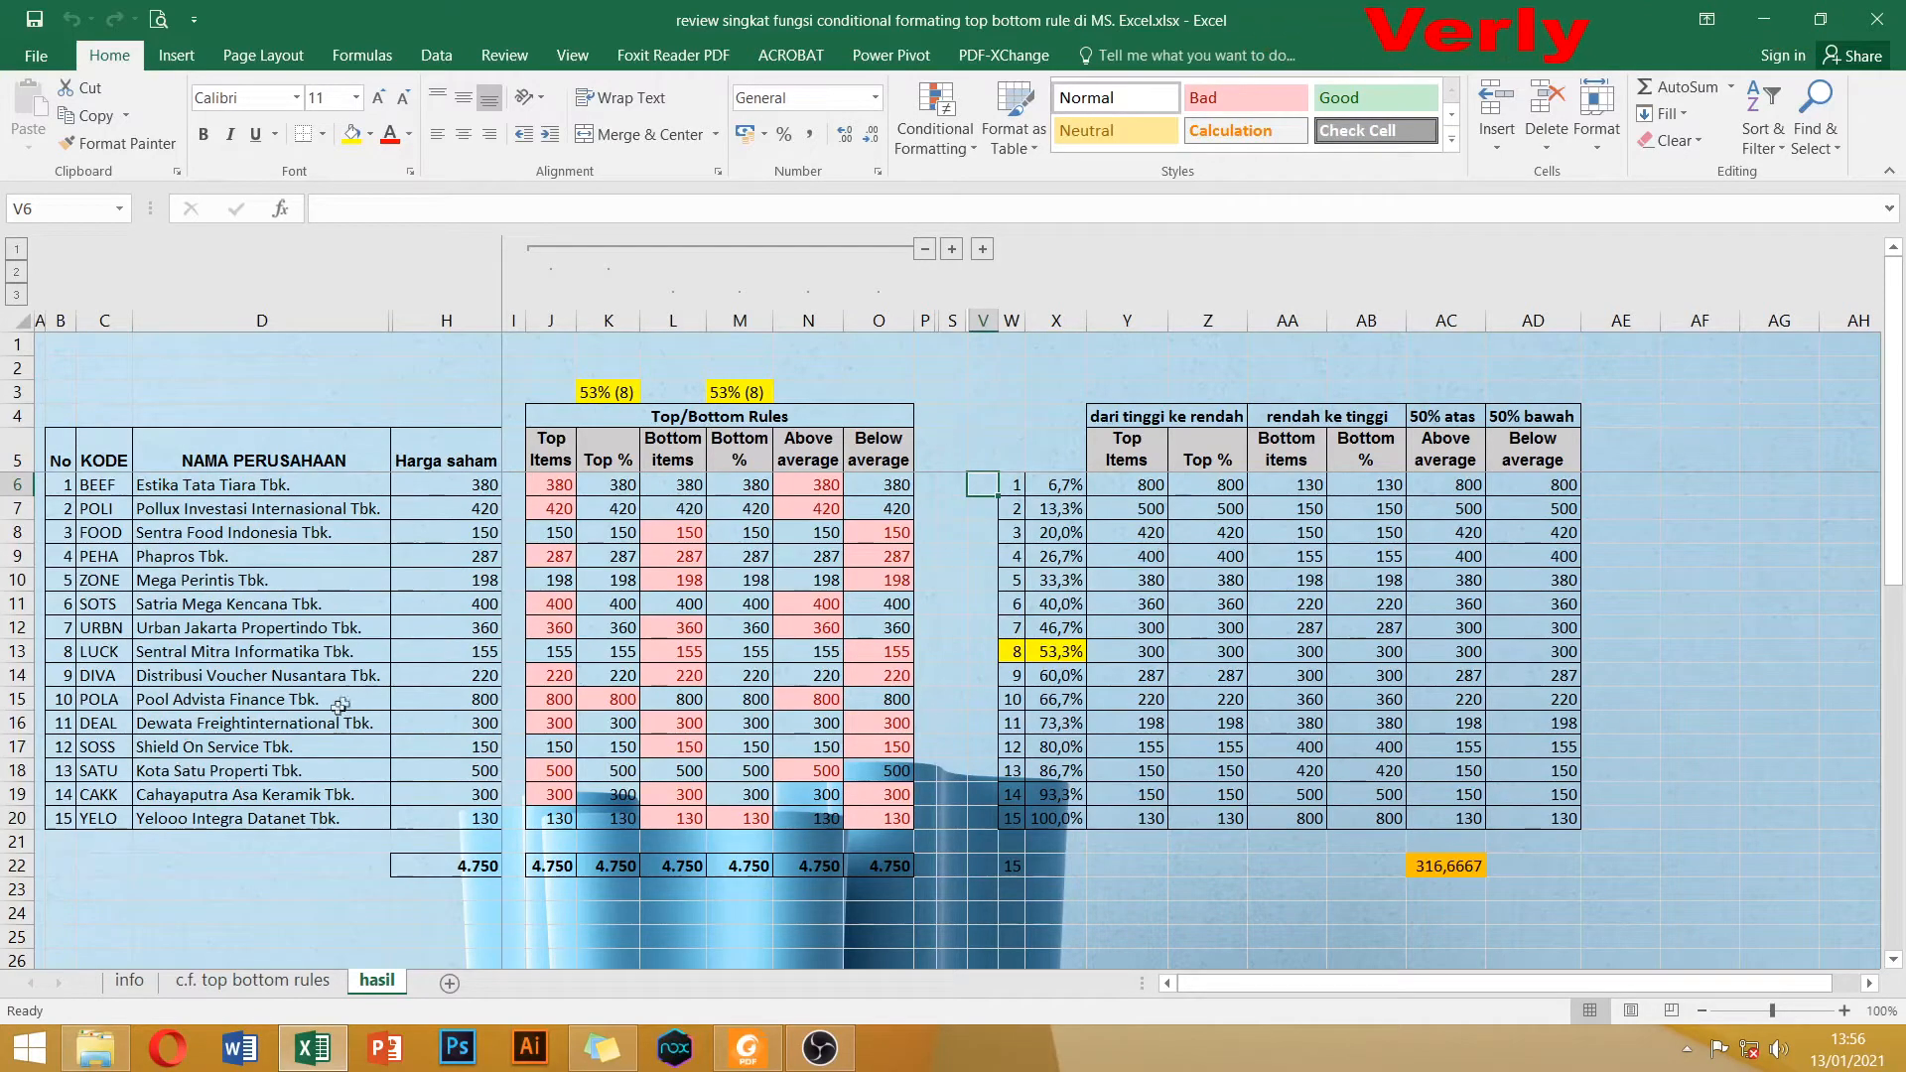
pyautogui.click(231, 983)
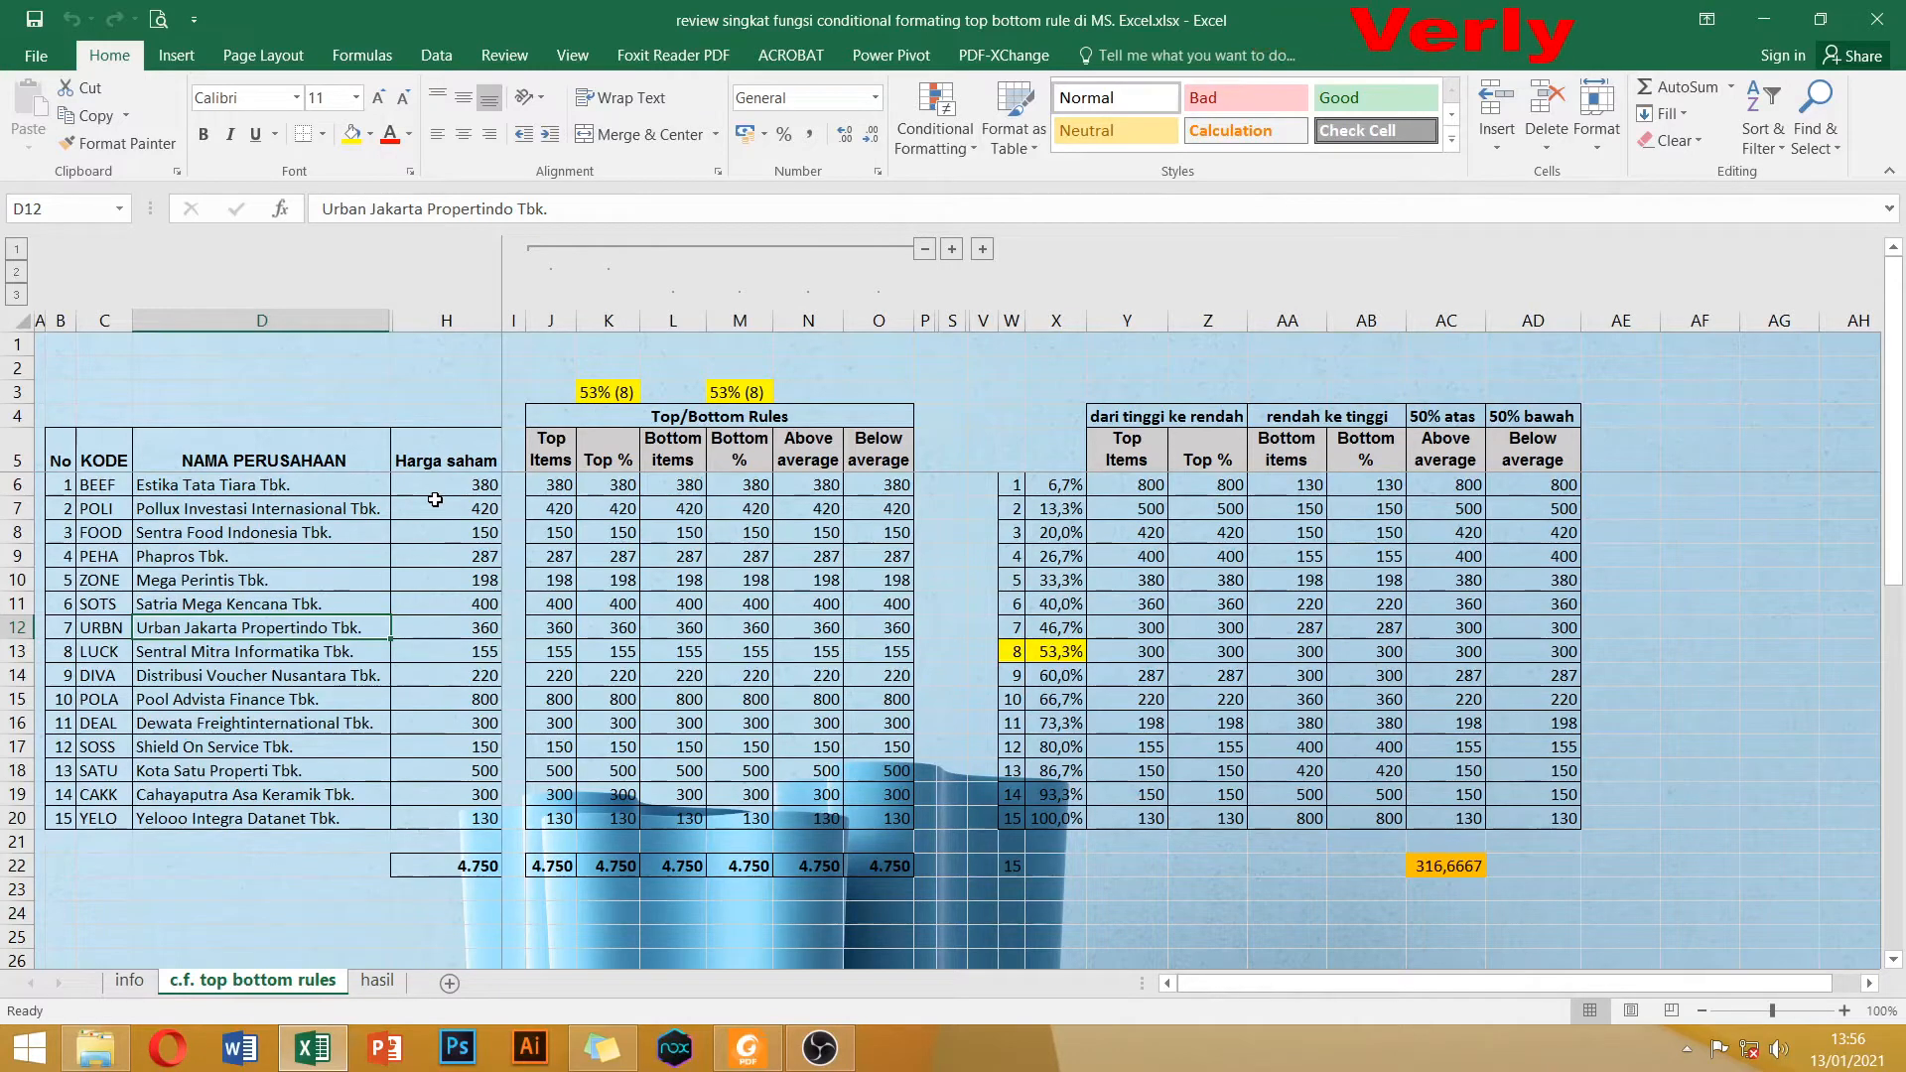
pyautogui.click(462, 701)
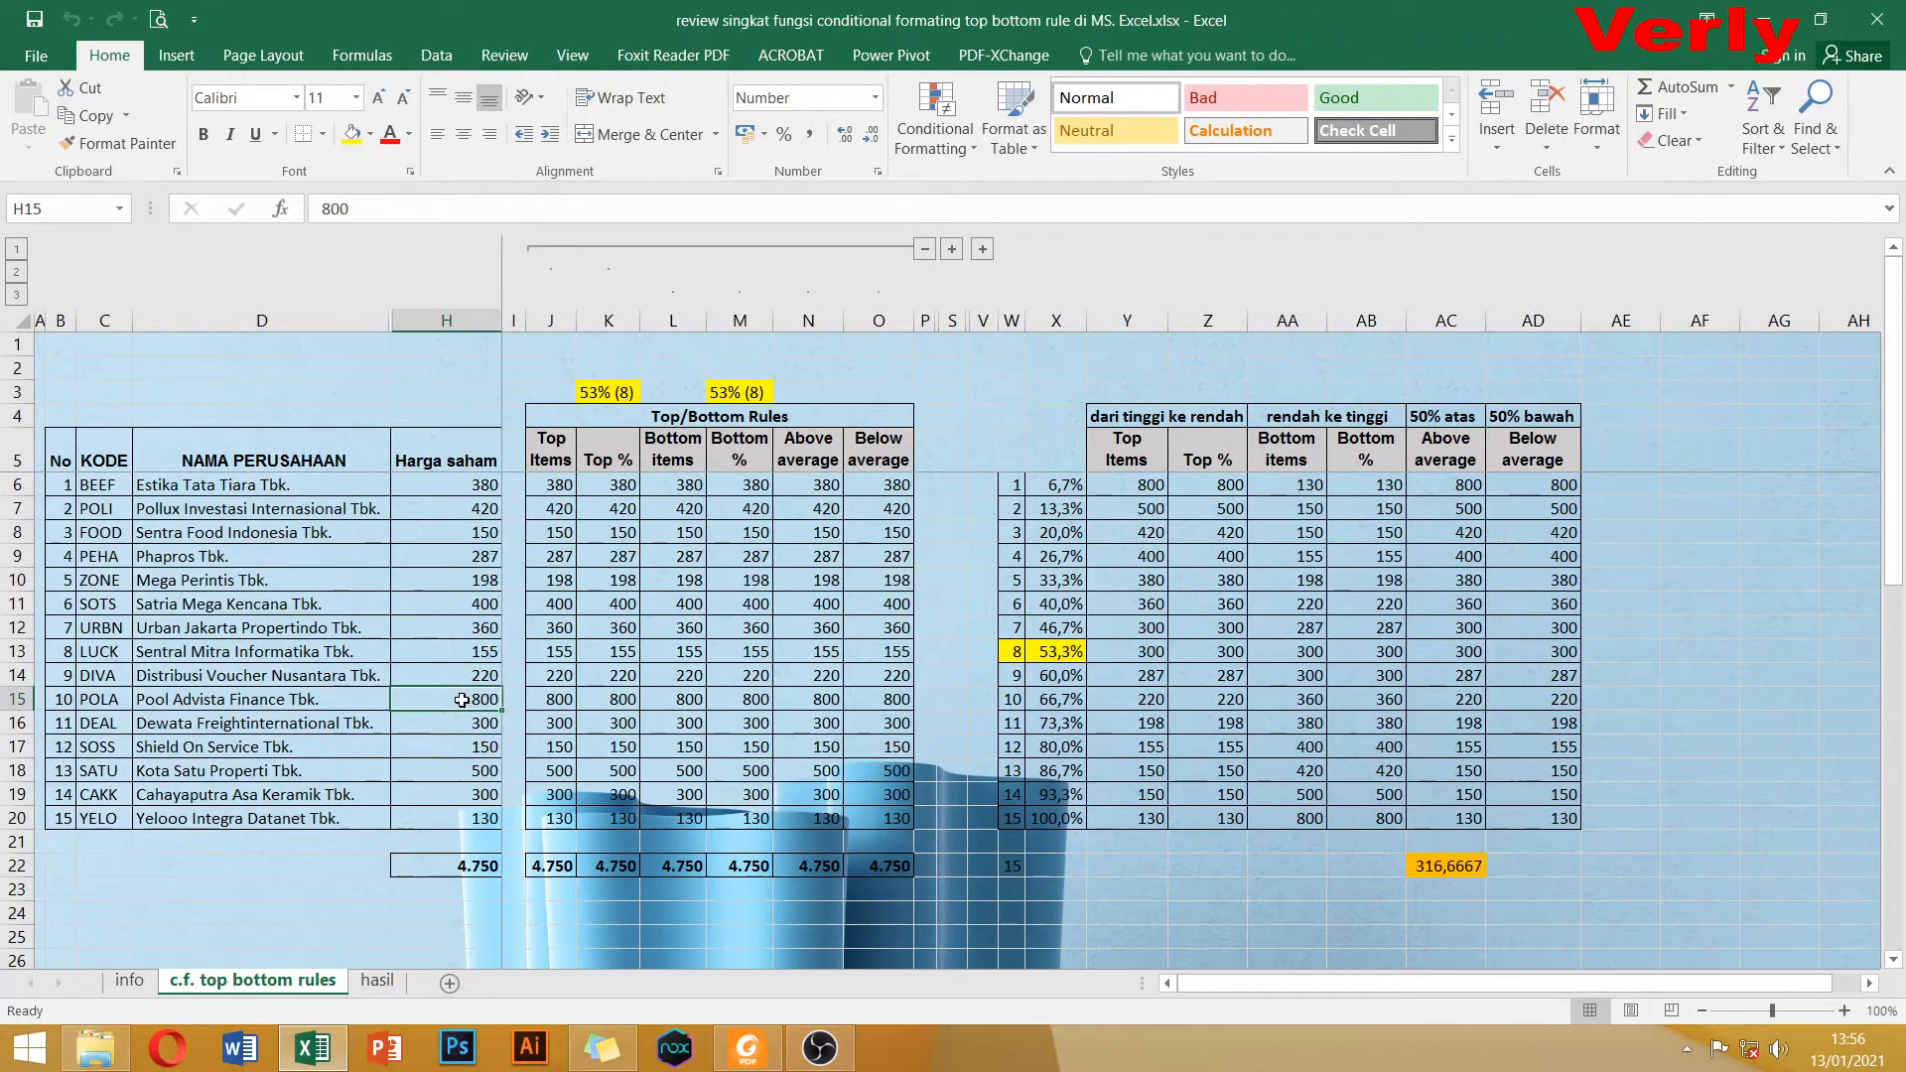
pyautogui.click(463, 820)
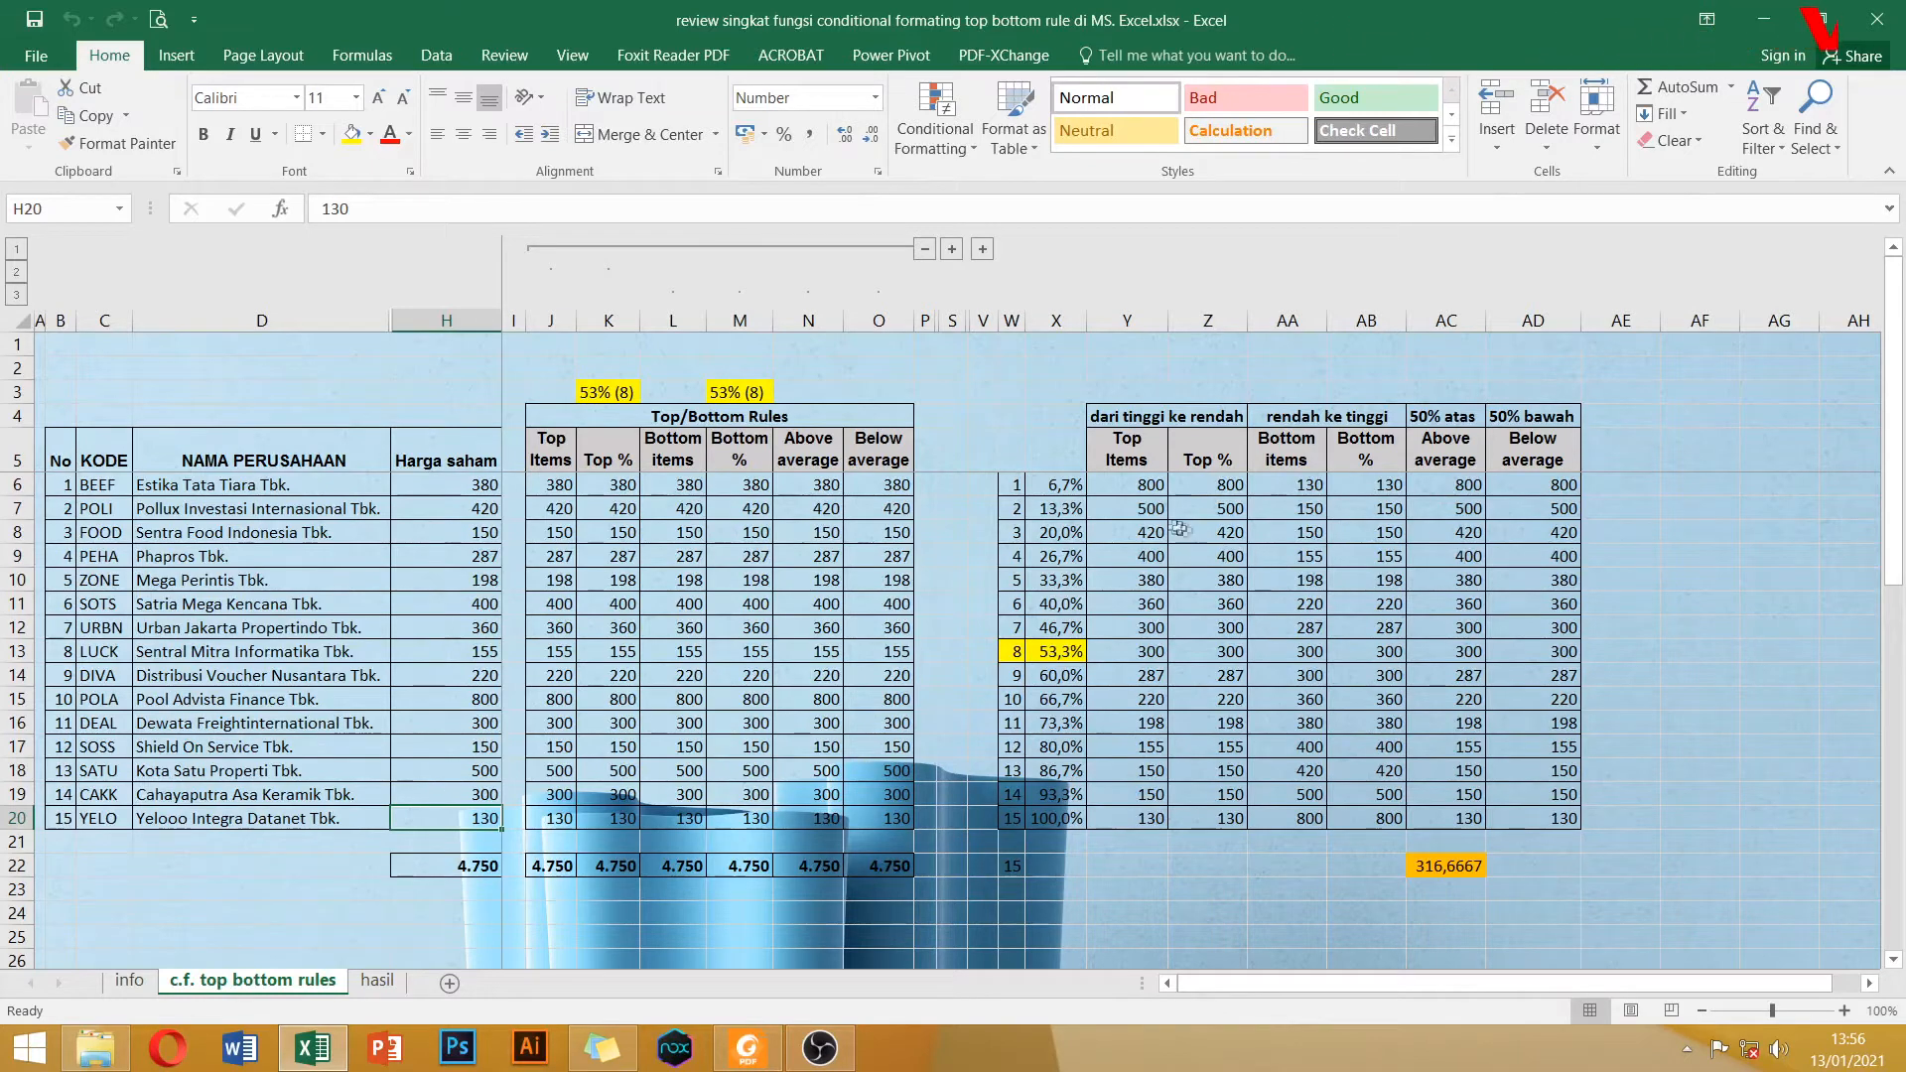
pyautogui.moveTo(1132, 484); pyautogui.dragTo(1212, 746)
pyautogui.moveTo(1296, 484); pyautogui.dragTo(1370, 685)
pyautogui.moveTo(1450, 485); pyautogui.dragTo(1584, 807)
pyautogui.click(609, 484)
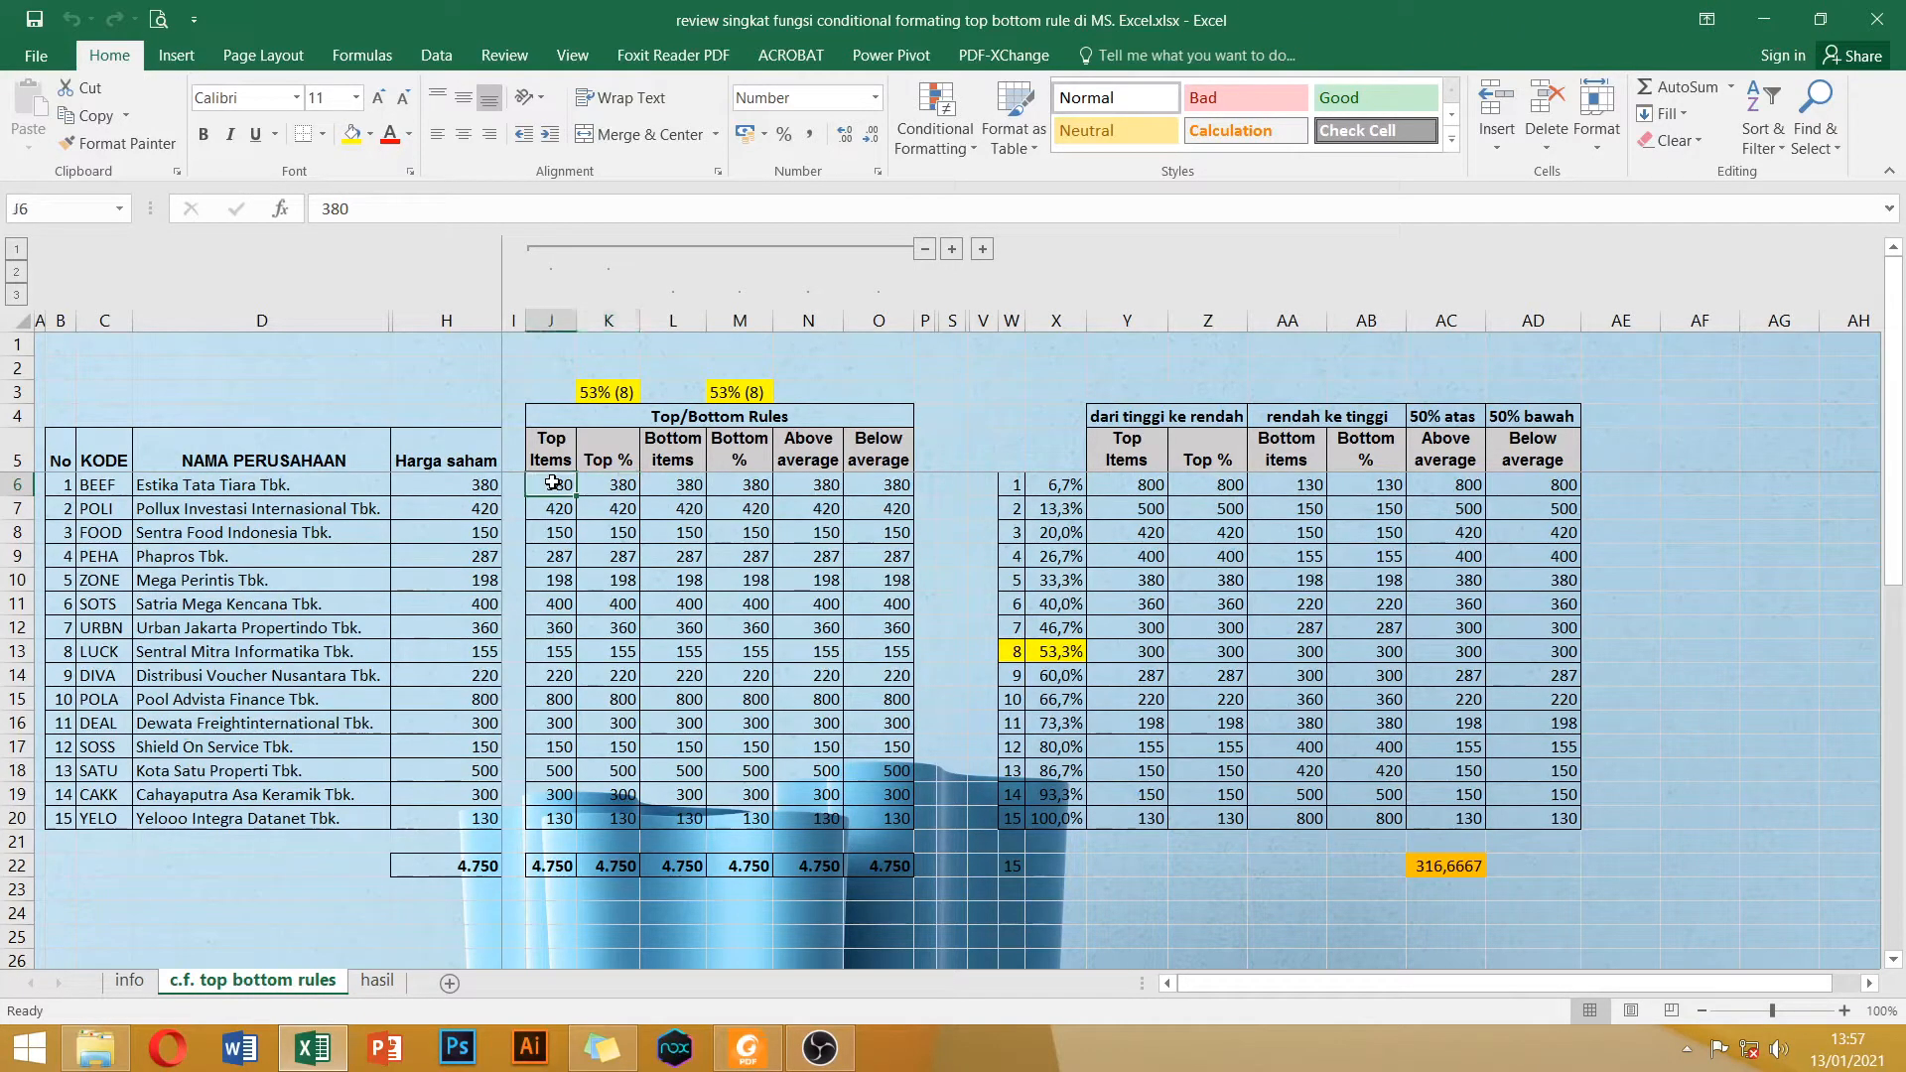
# Highlight the top 5 items in the Top Items column (J6:J20) with Light Red Fill with Dark Red Text.
pyautogui.moveTo(553, 482); pyautogui.dragTo(547, 820)
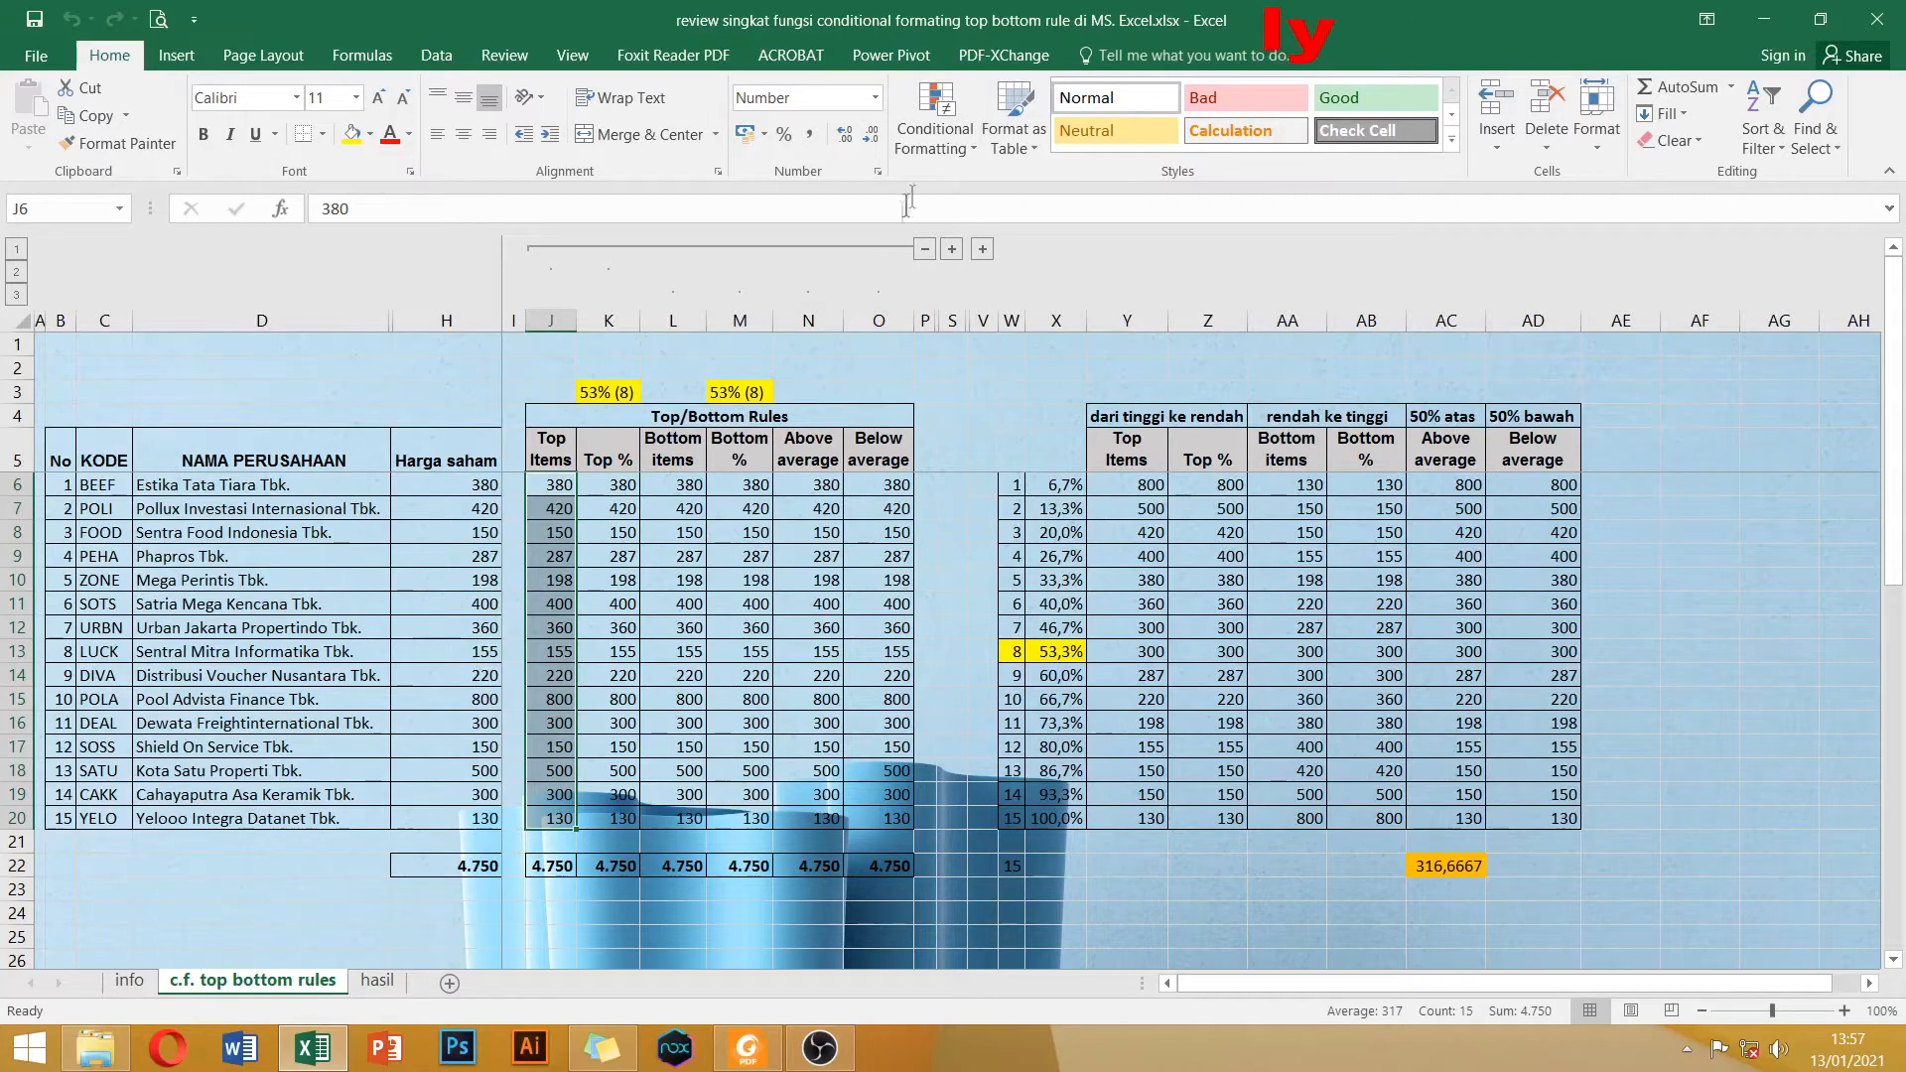
pyautogui.click(956, 137)
pyautogui.moveTo(1048, 241)
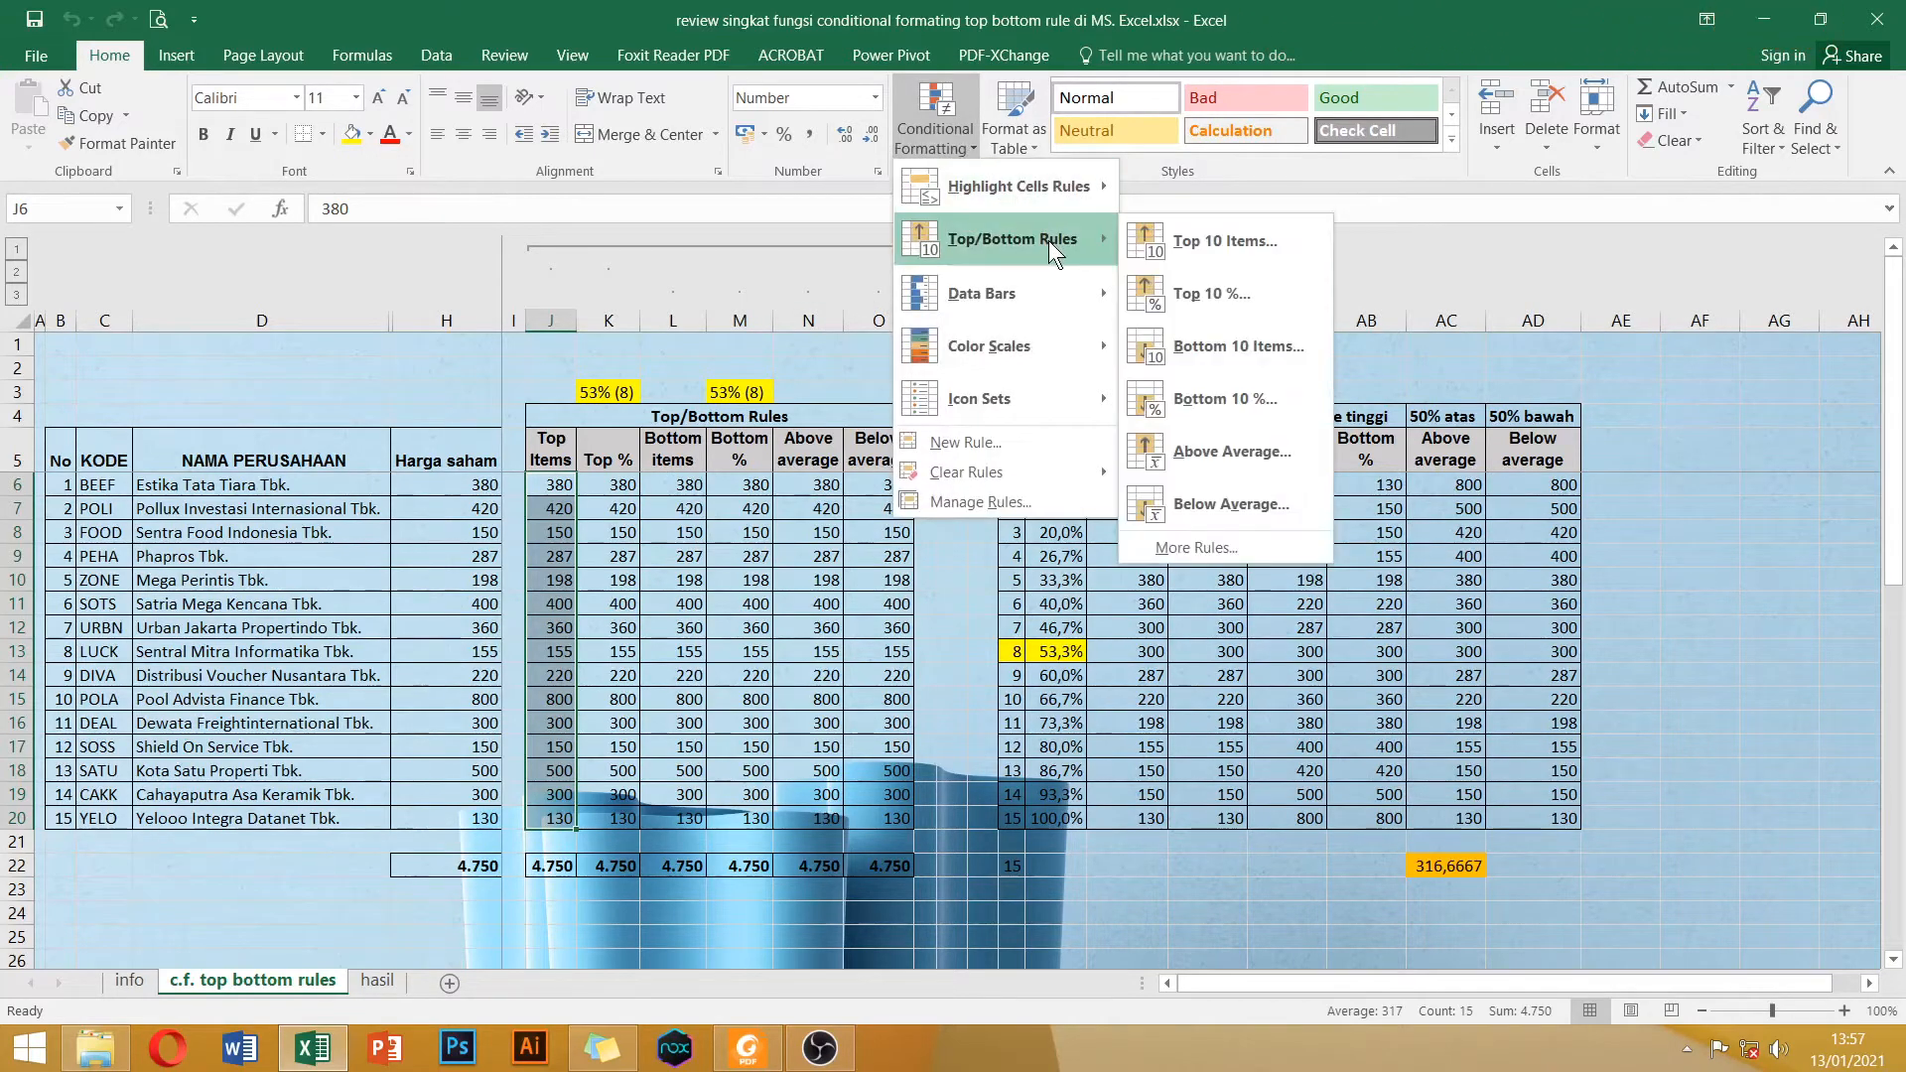
pyautogui.click(1225, 245)
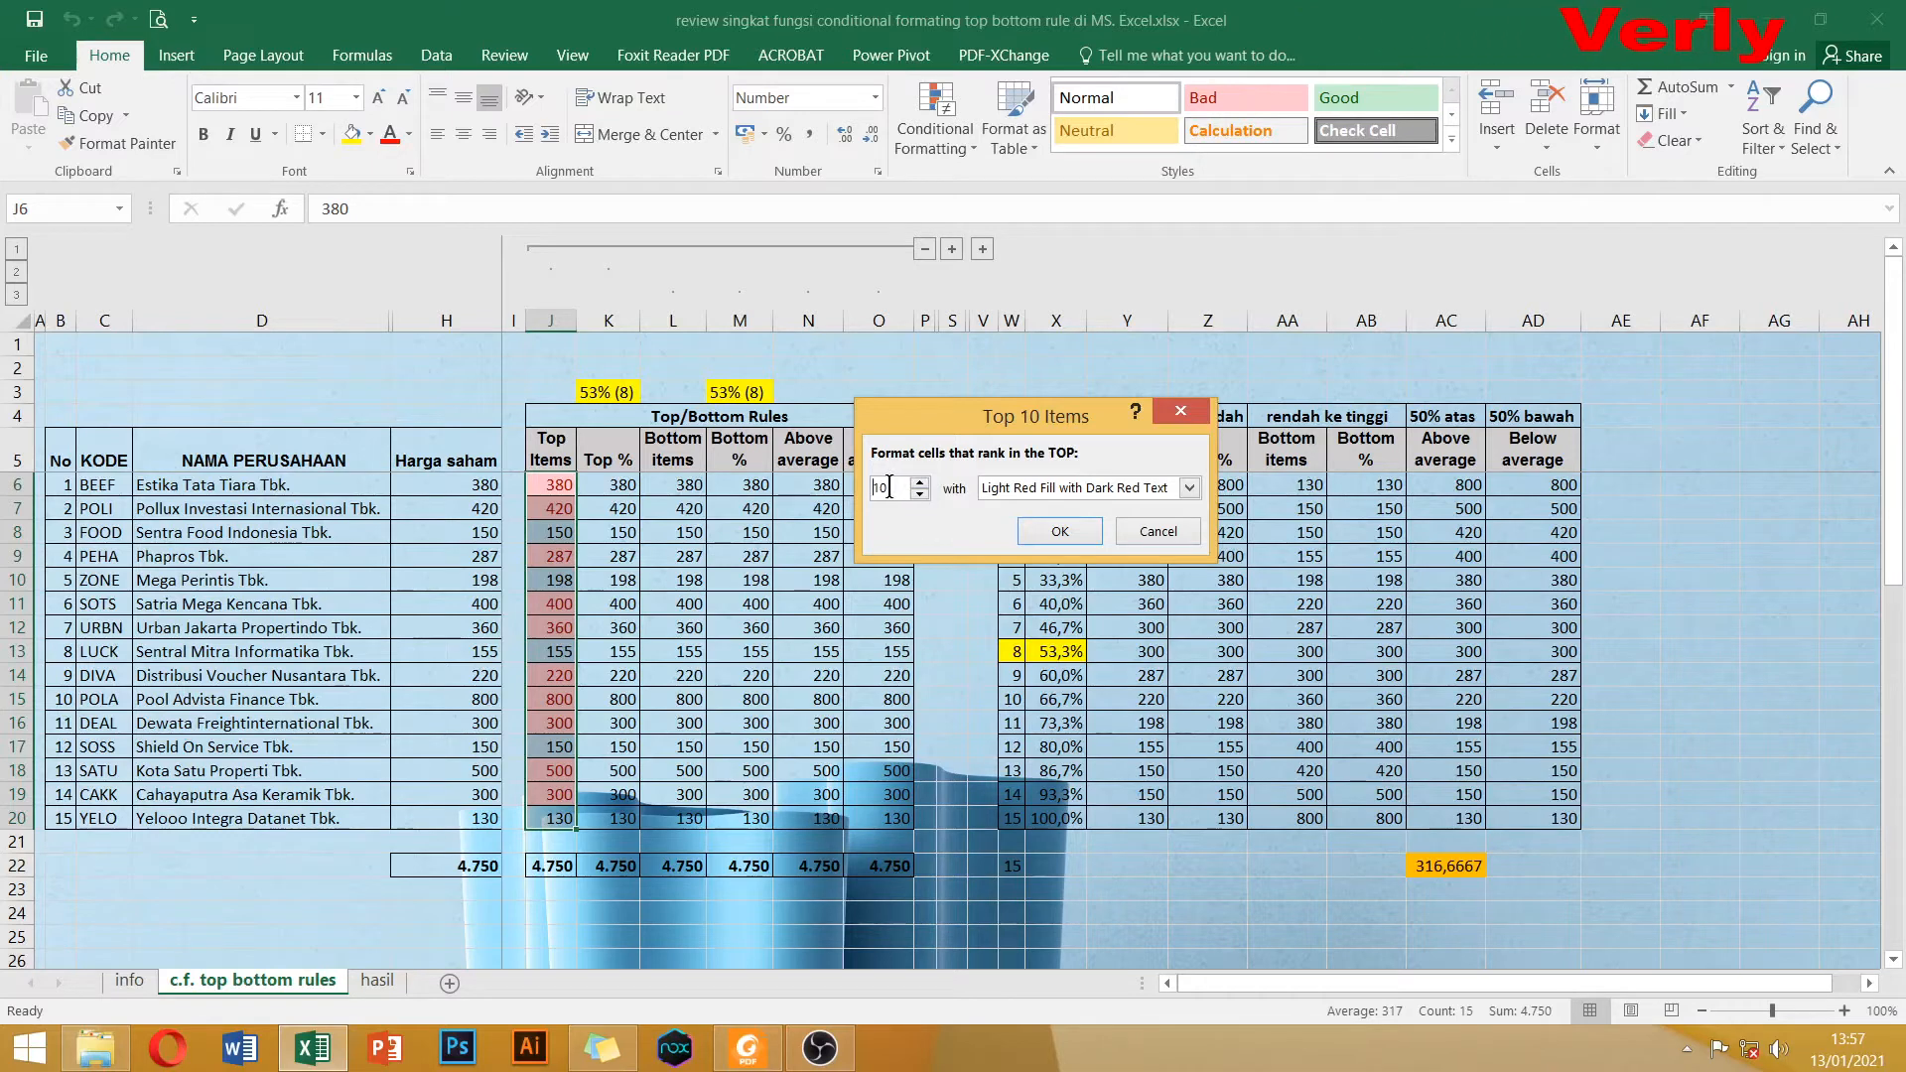
pyautogui.click(921, 495)
pyautogui.click(921, 494)
pyautogui.click(922, 494)
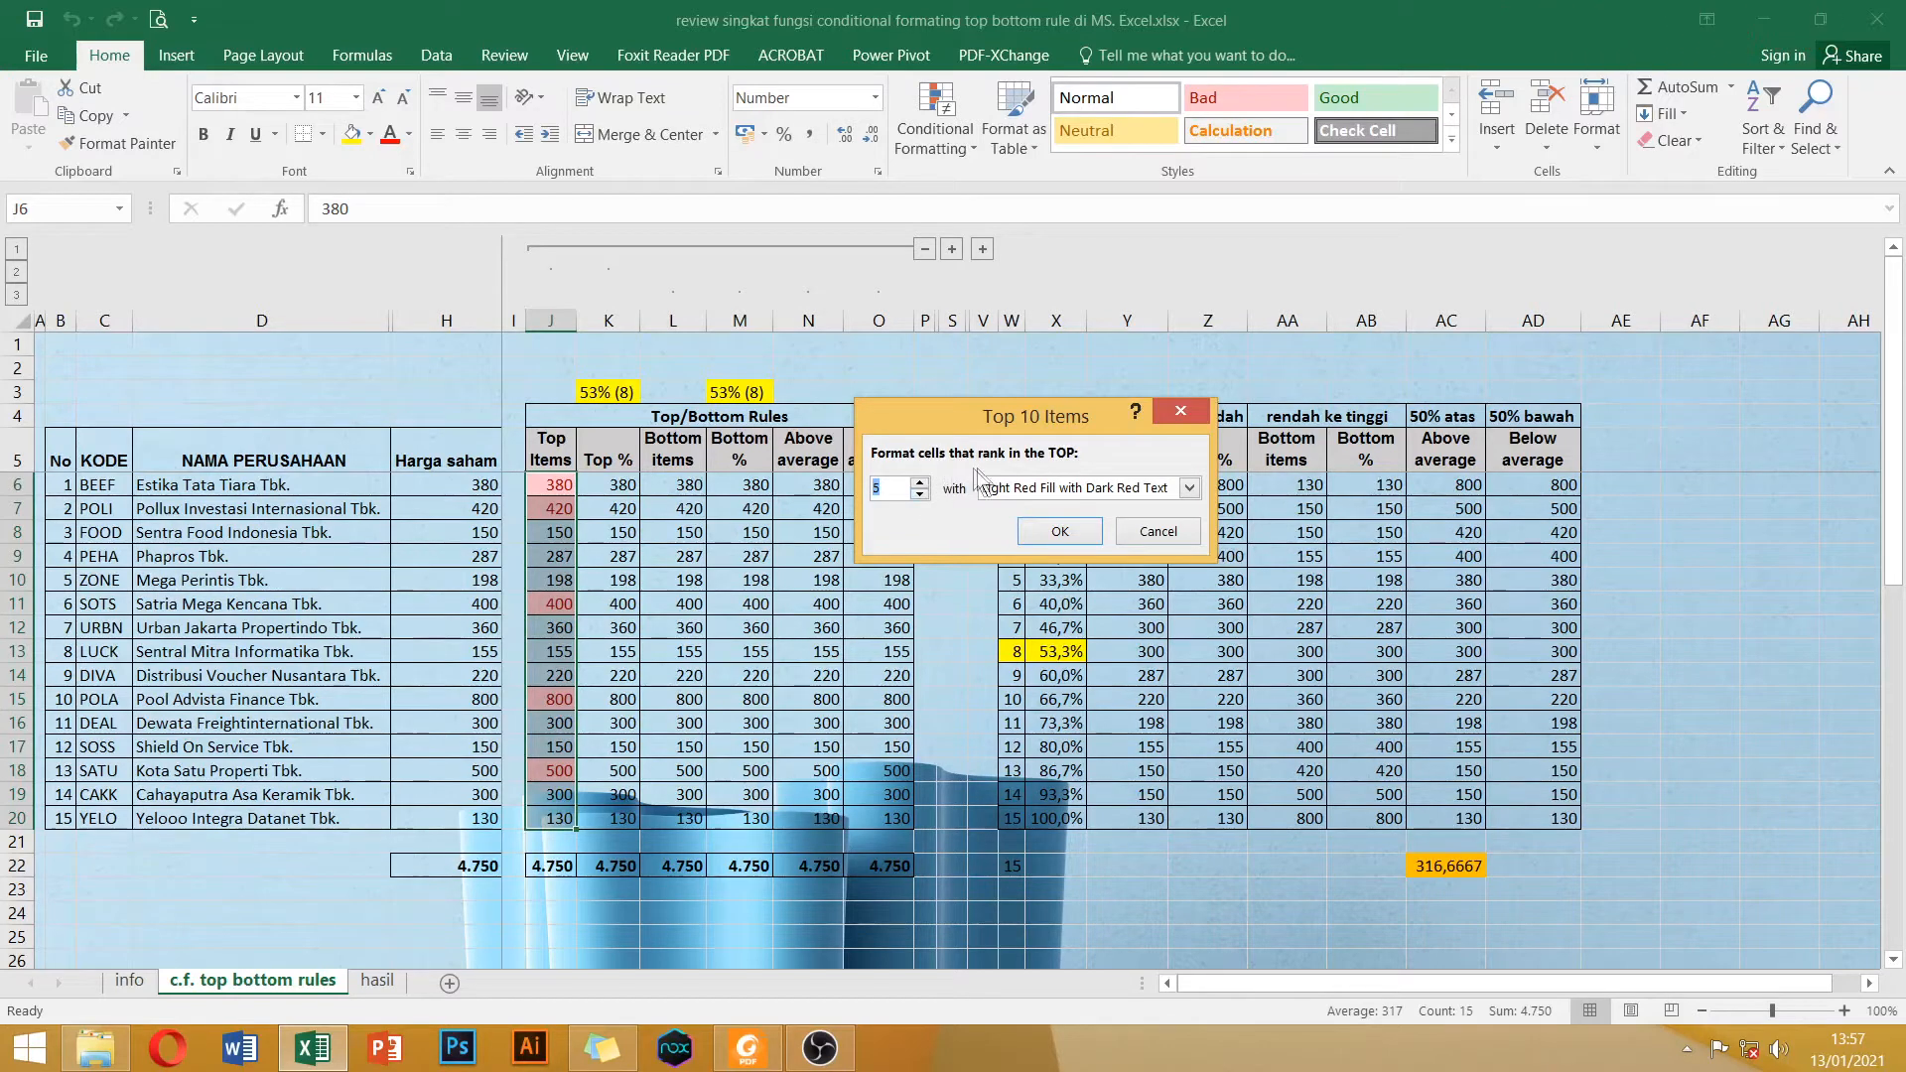
pyautogui.click(1061, 531)
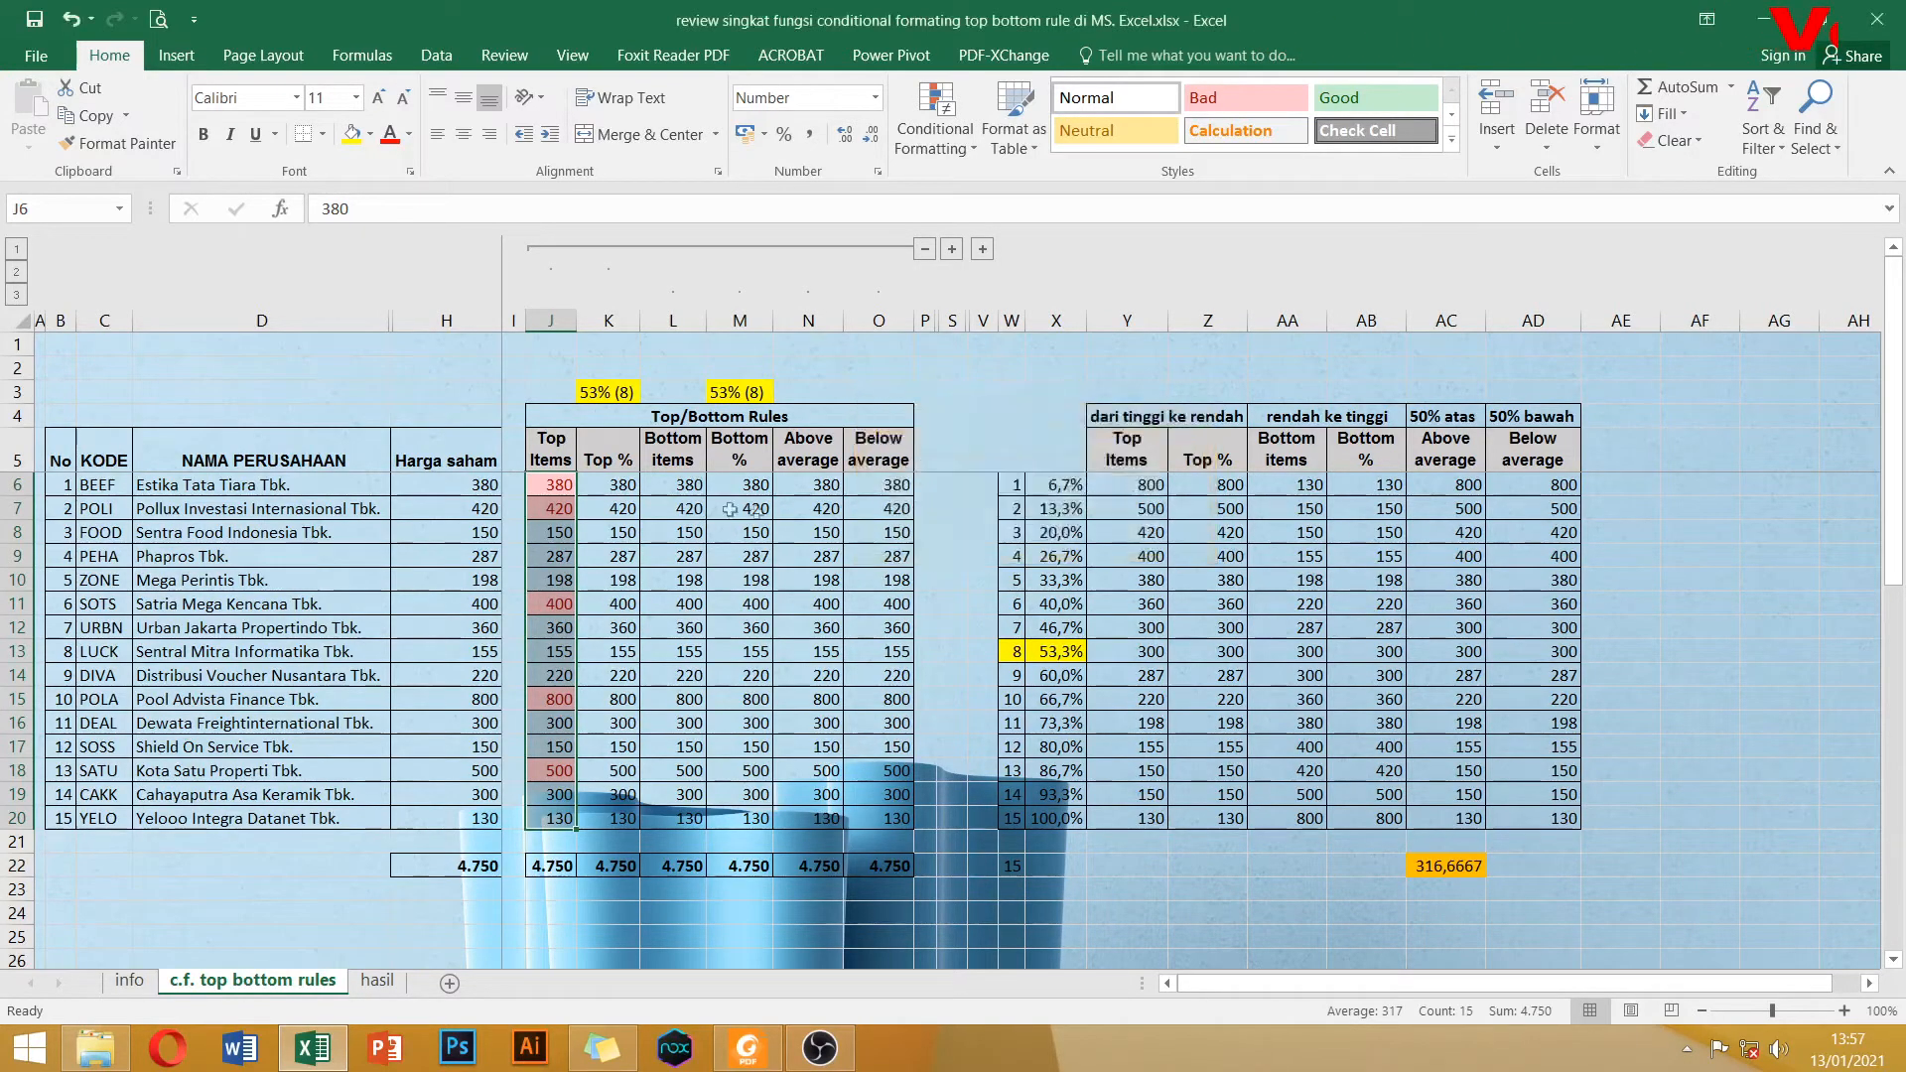
# Check the highlighted and unhighlighted prices in the Top Items column.
pyautogui.click(548, 488)
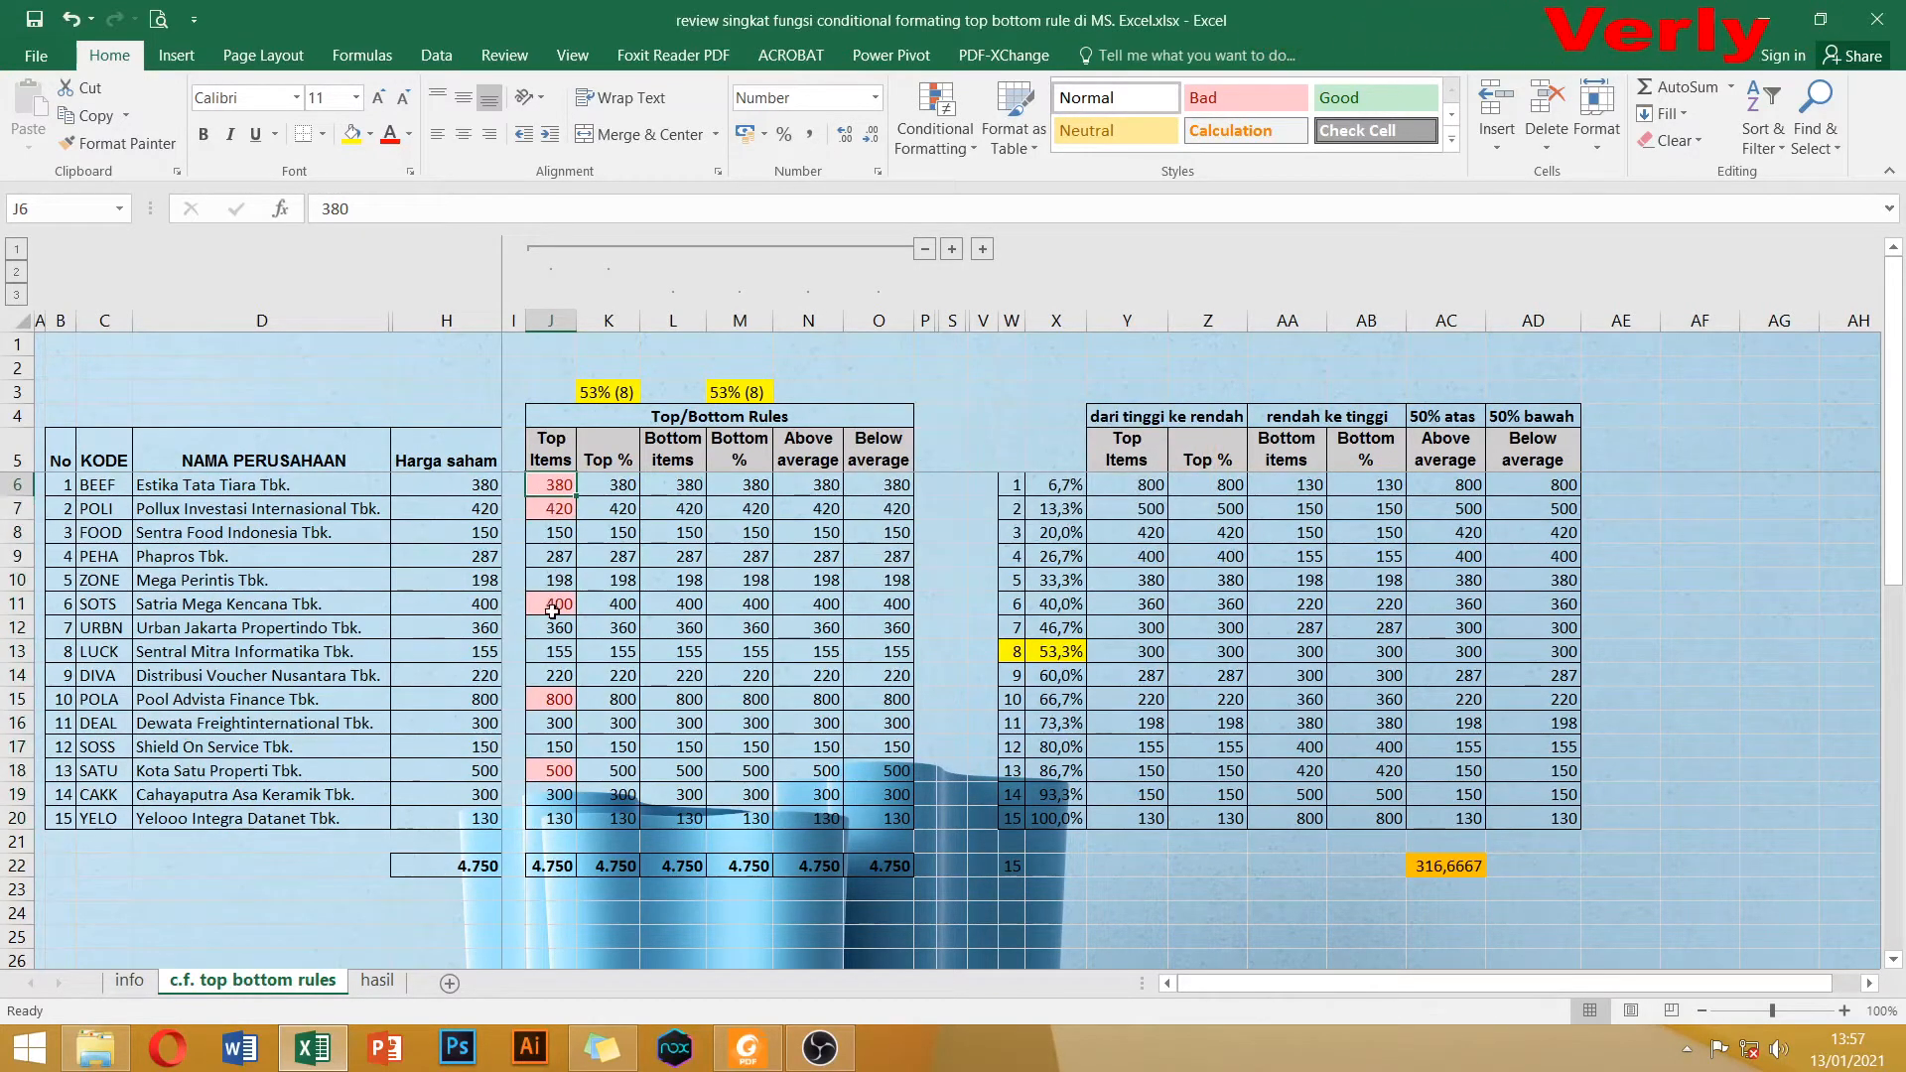
pyautogui.click(552, 699)
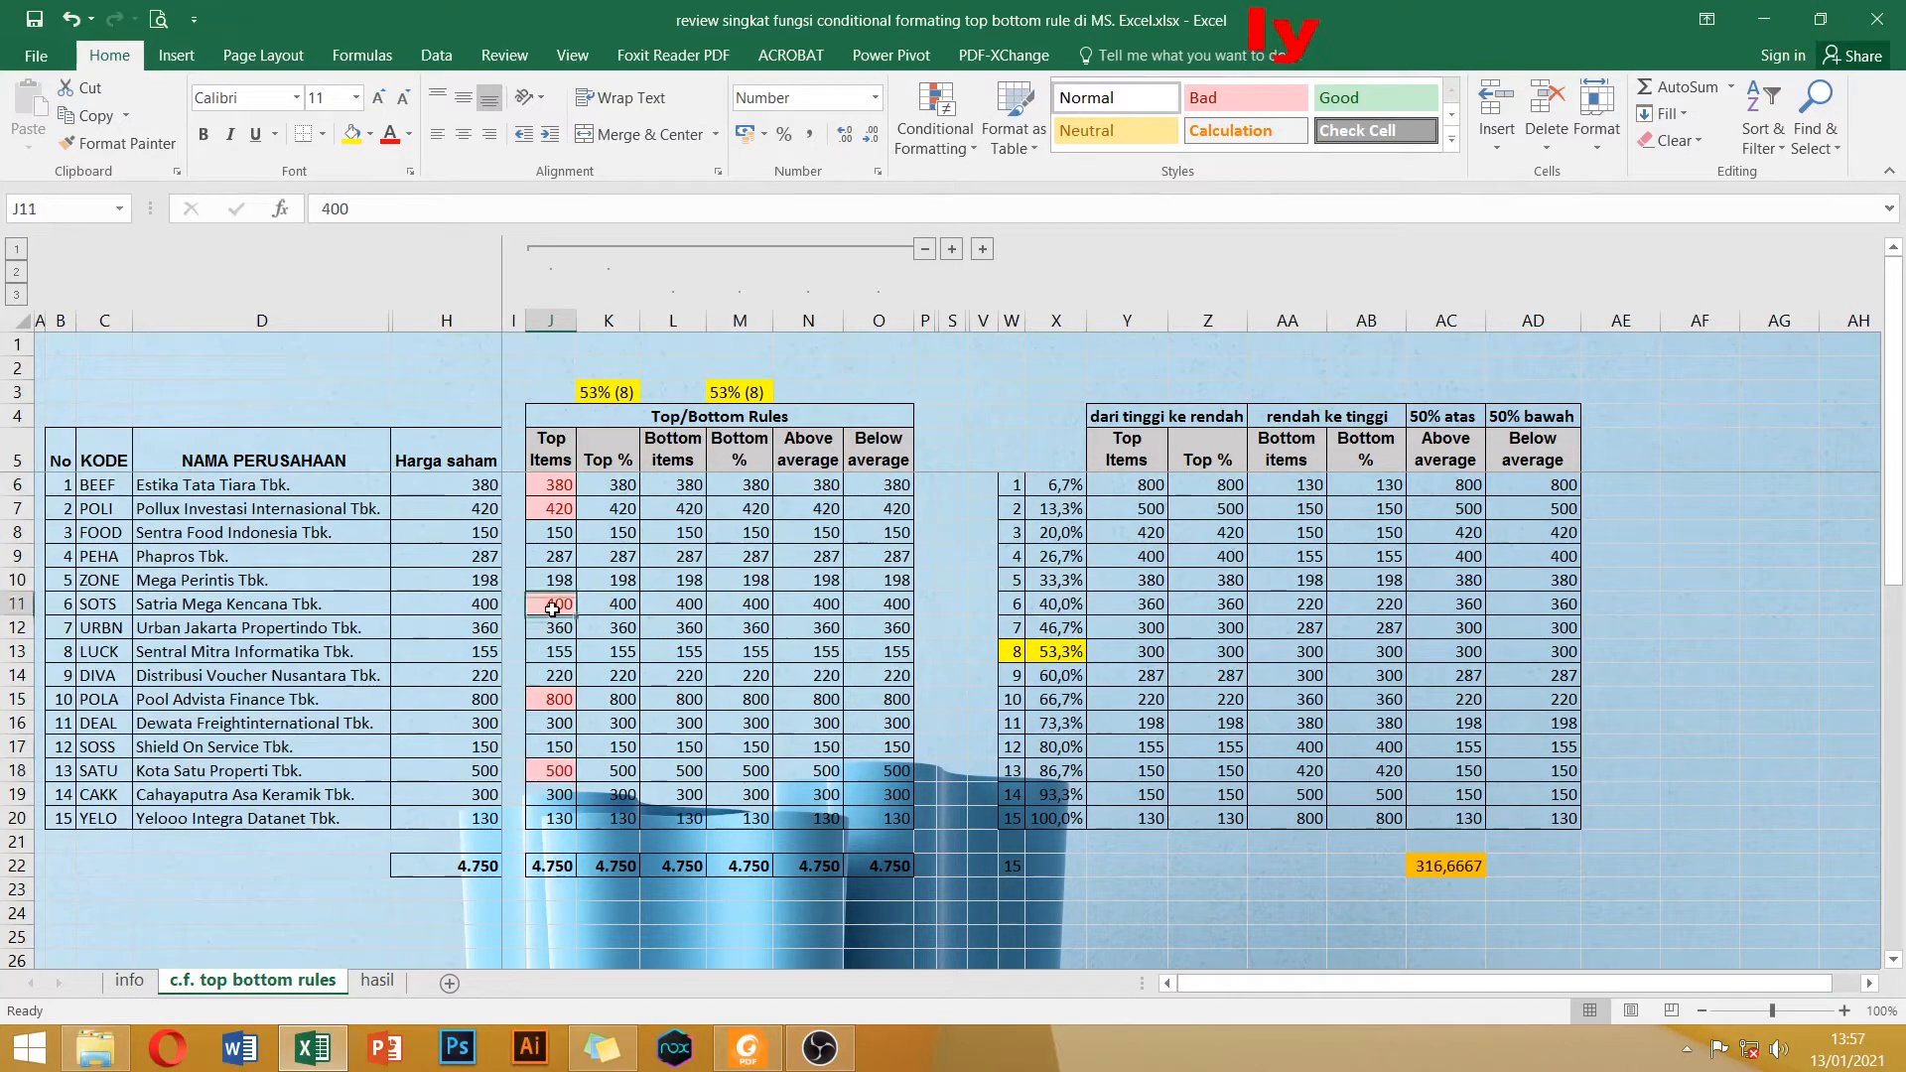
pyautogui.click(554, 508)
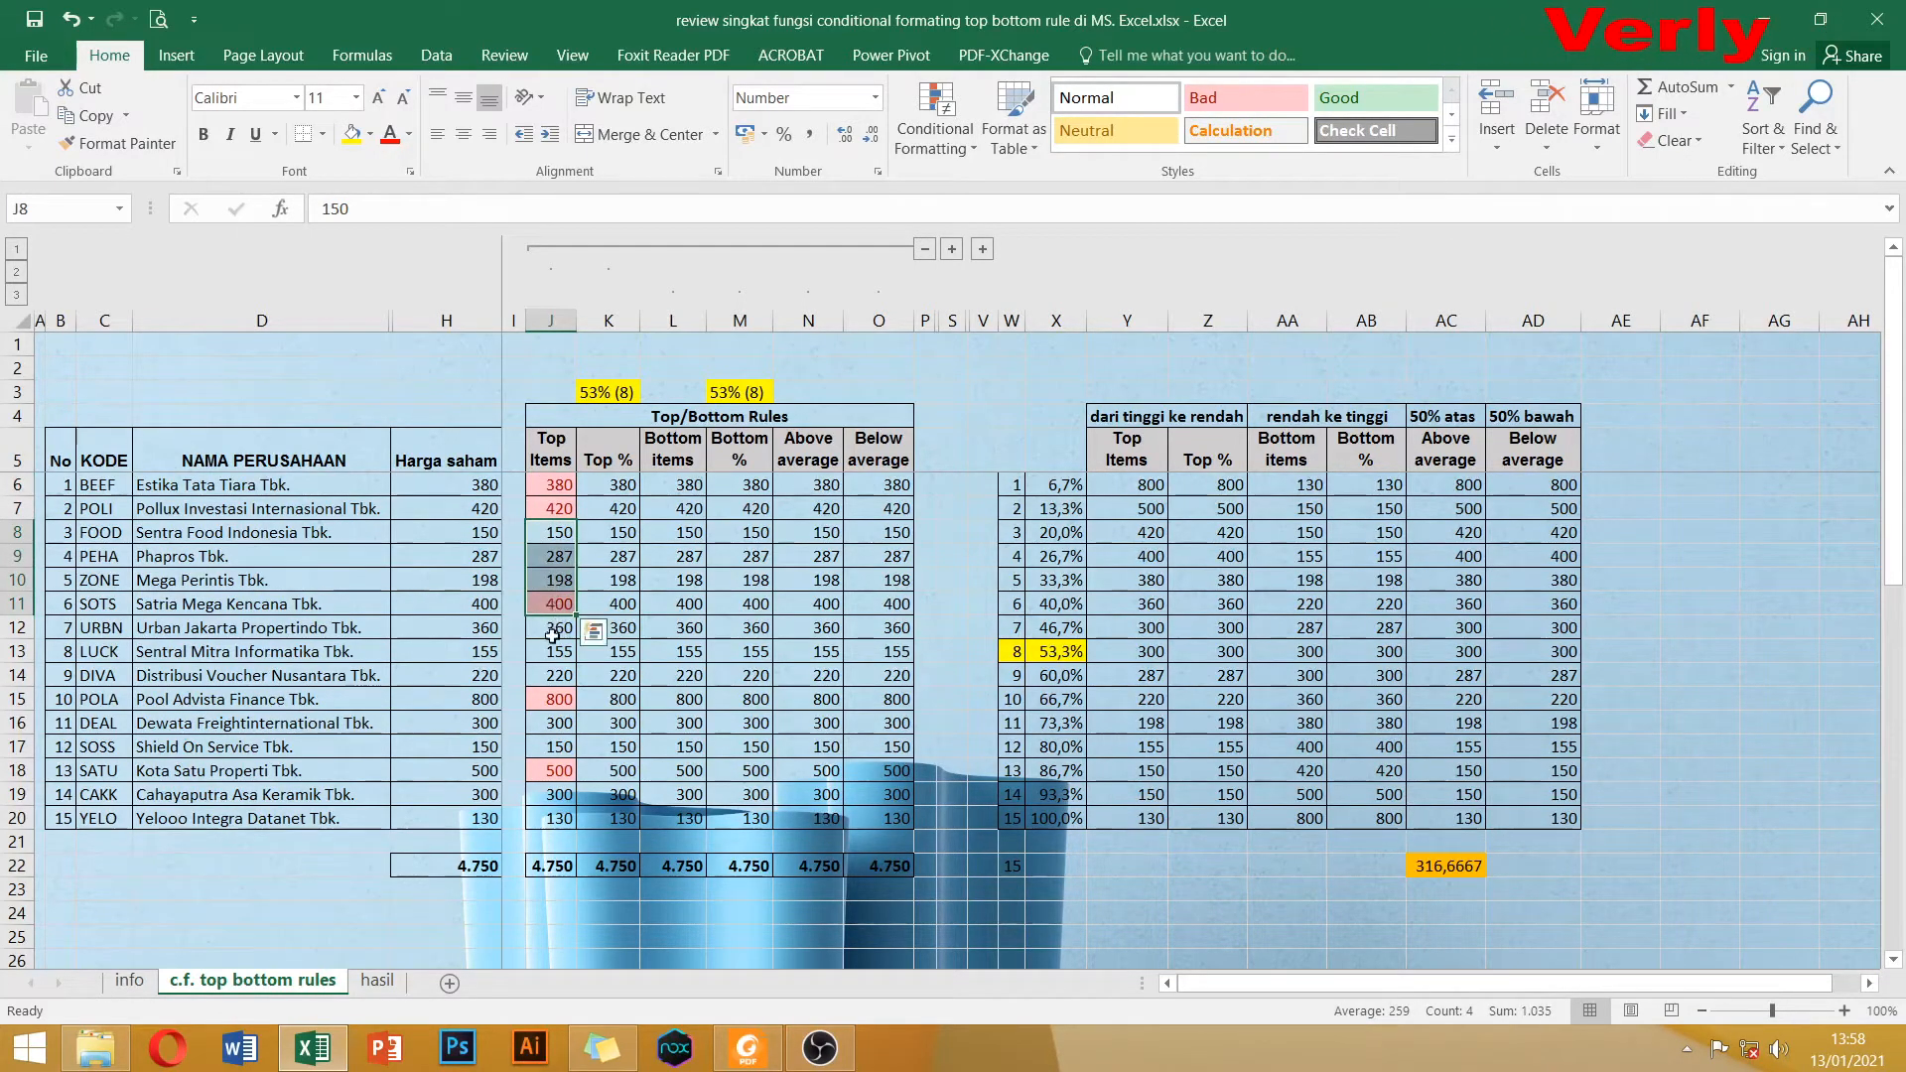
pyautogui.moveTo(553, 628); pyautogui.dragTo(552, 653)
pyautogui.moveTo(558, 722); pyautogui.dragTo(556, 747)
pyautogui.click(554, 795)
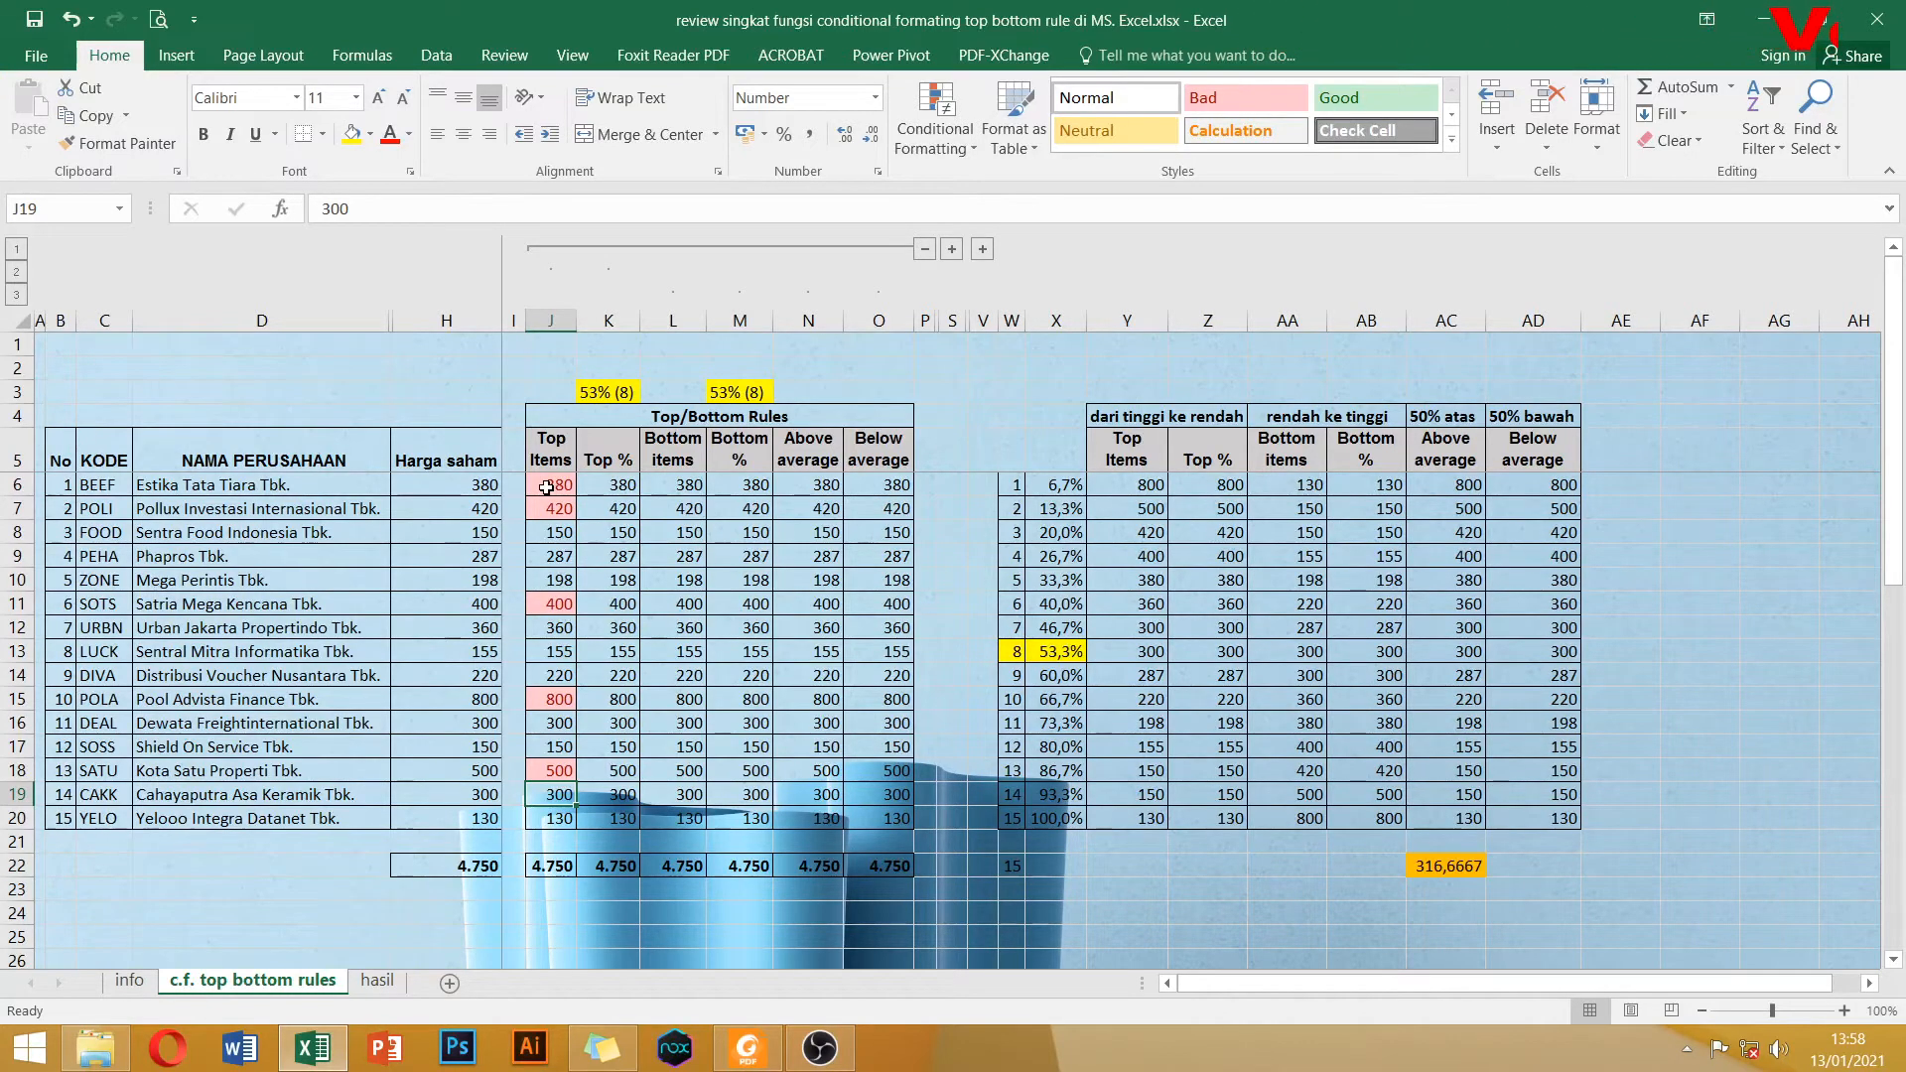
# Highlight the top 20% of values in the Top % column (K6:K20) with Light Red Fill with Dark Red Text.
pyautogui.moveTo(605, 486); pyautogui.dragTo(605, 820)
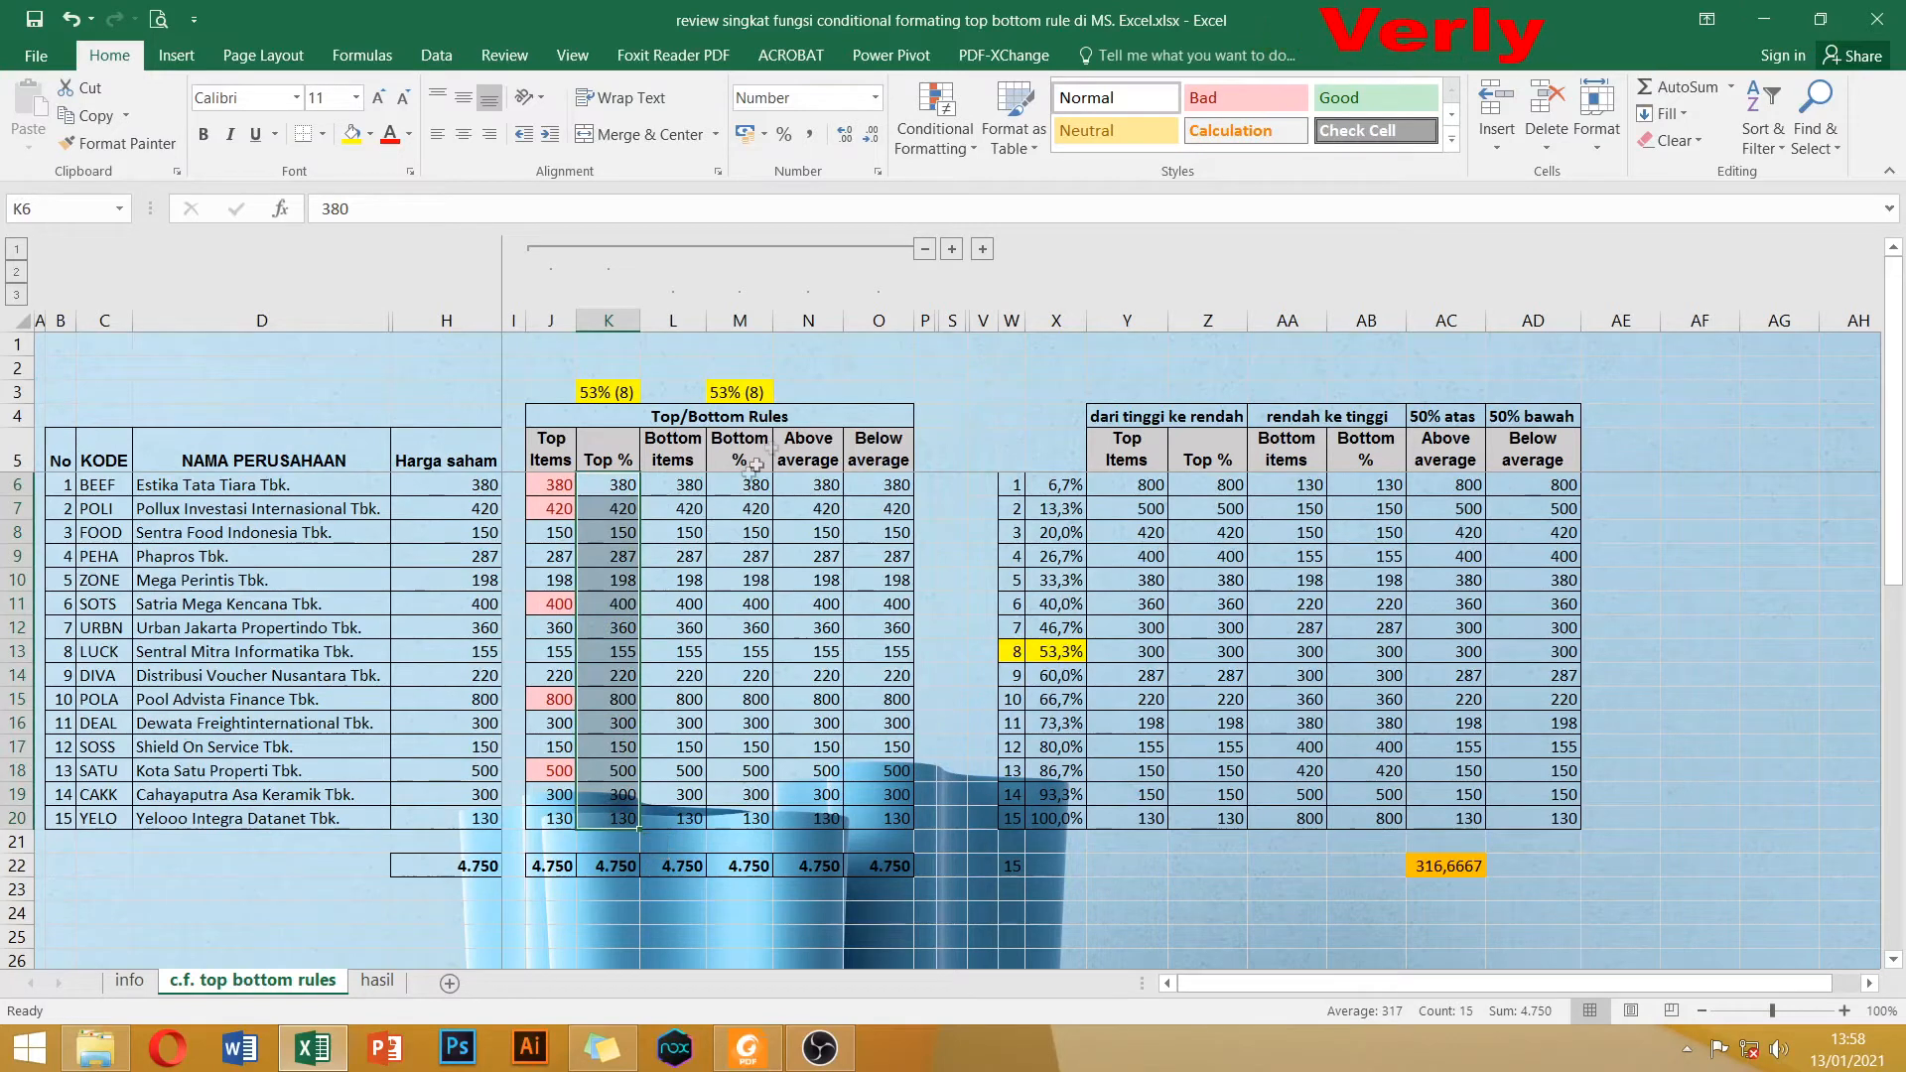
pyautogui.click(949, 145)
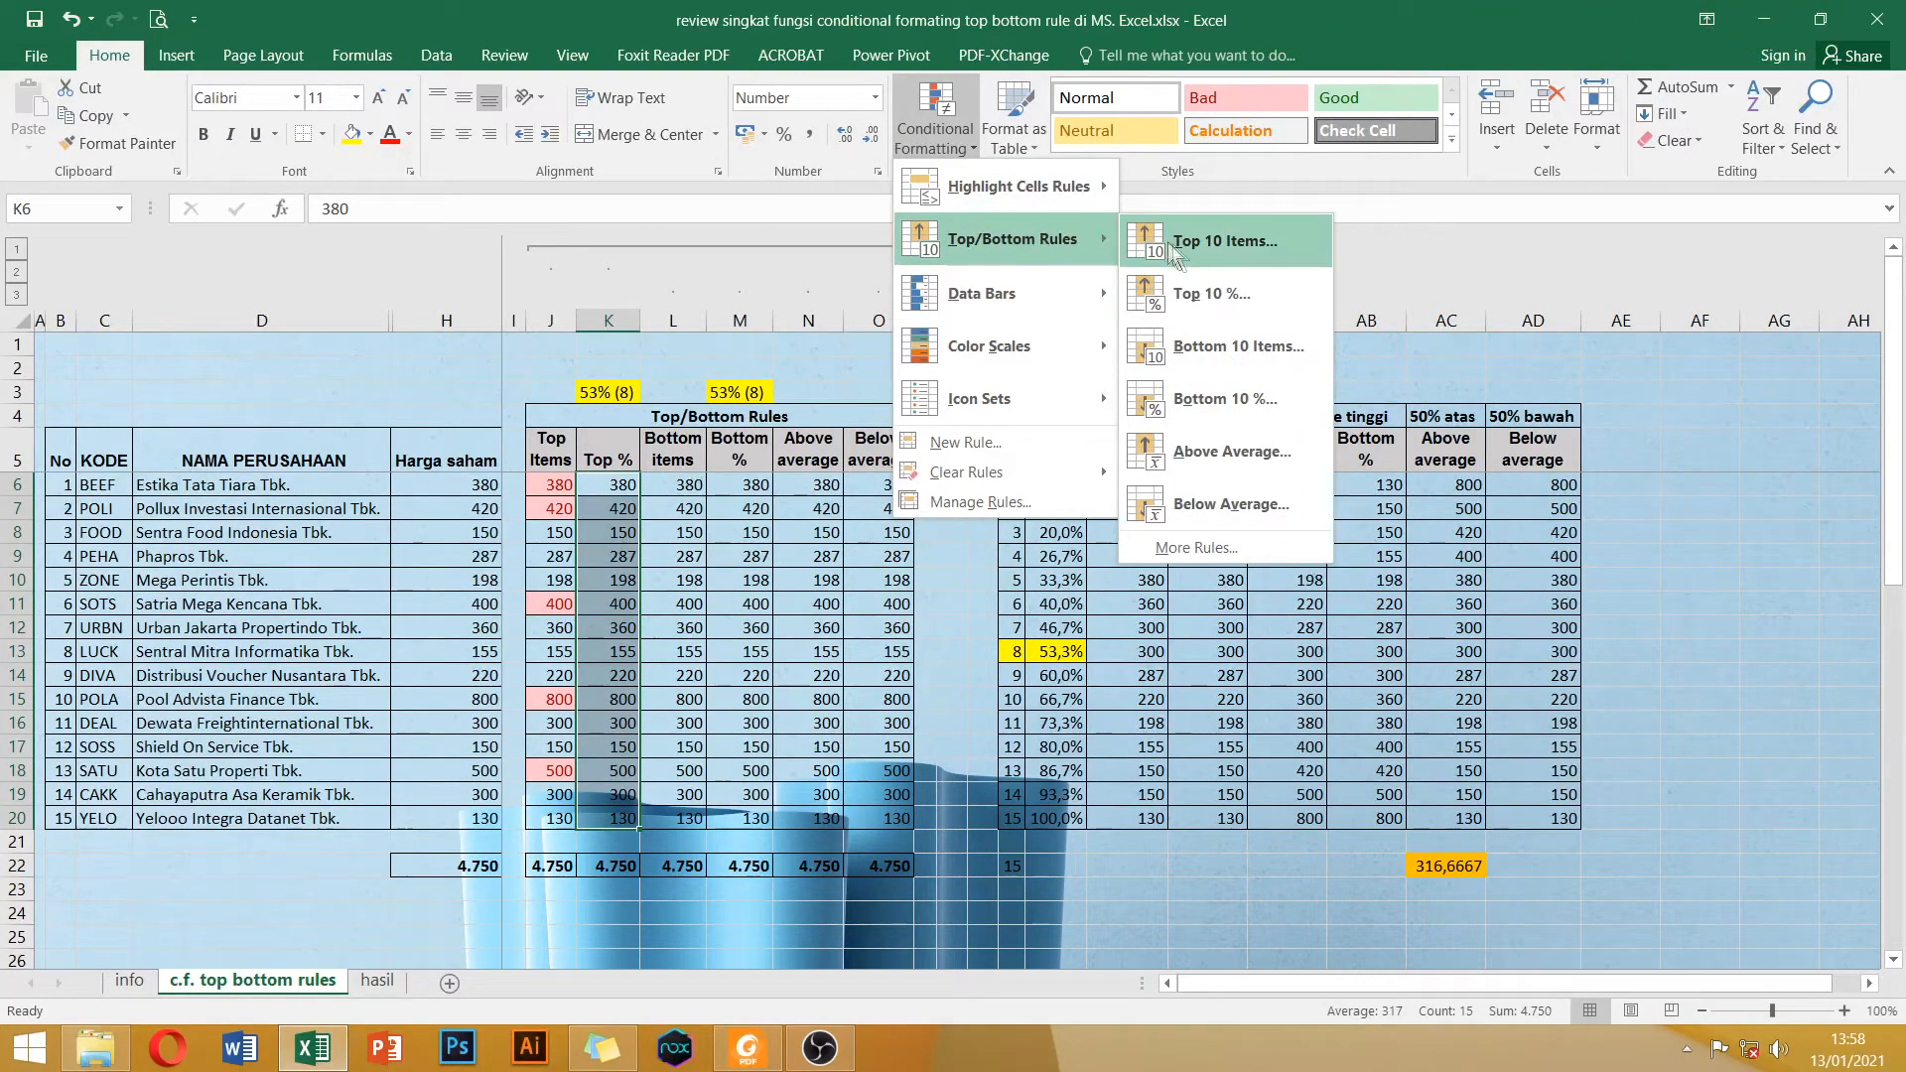
pyautogui.click(1220, 293)
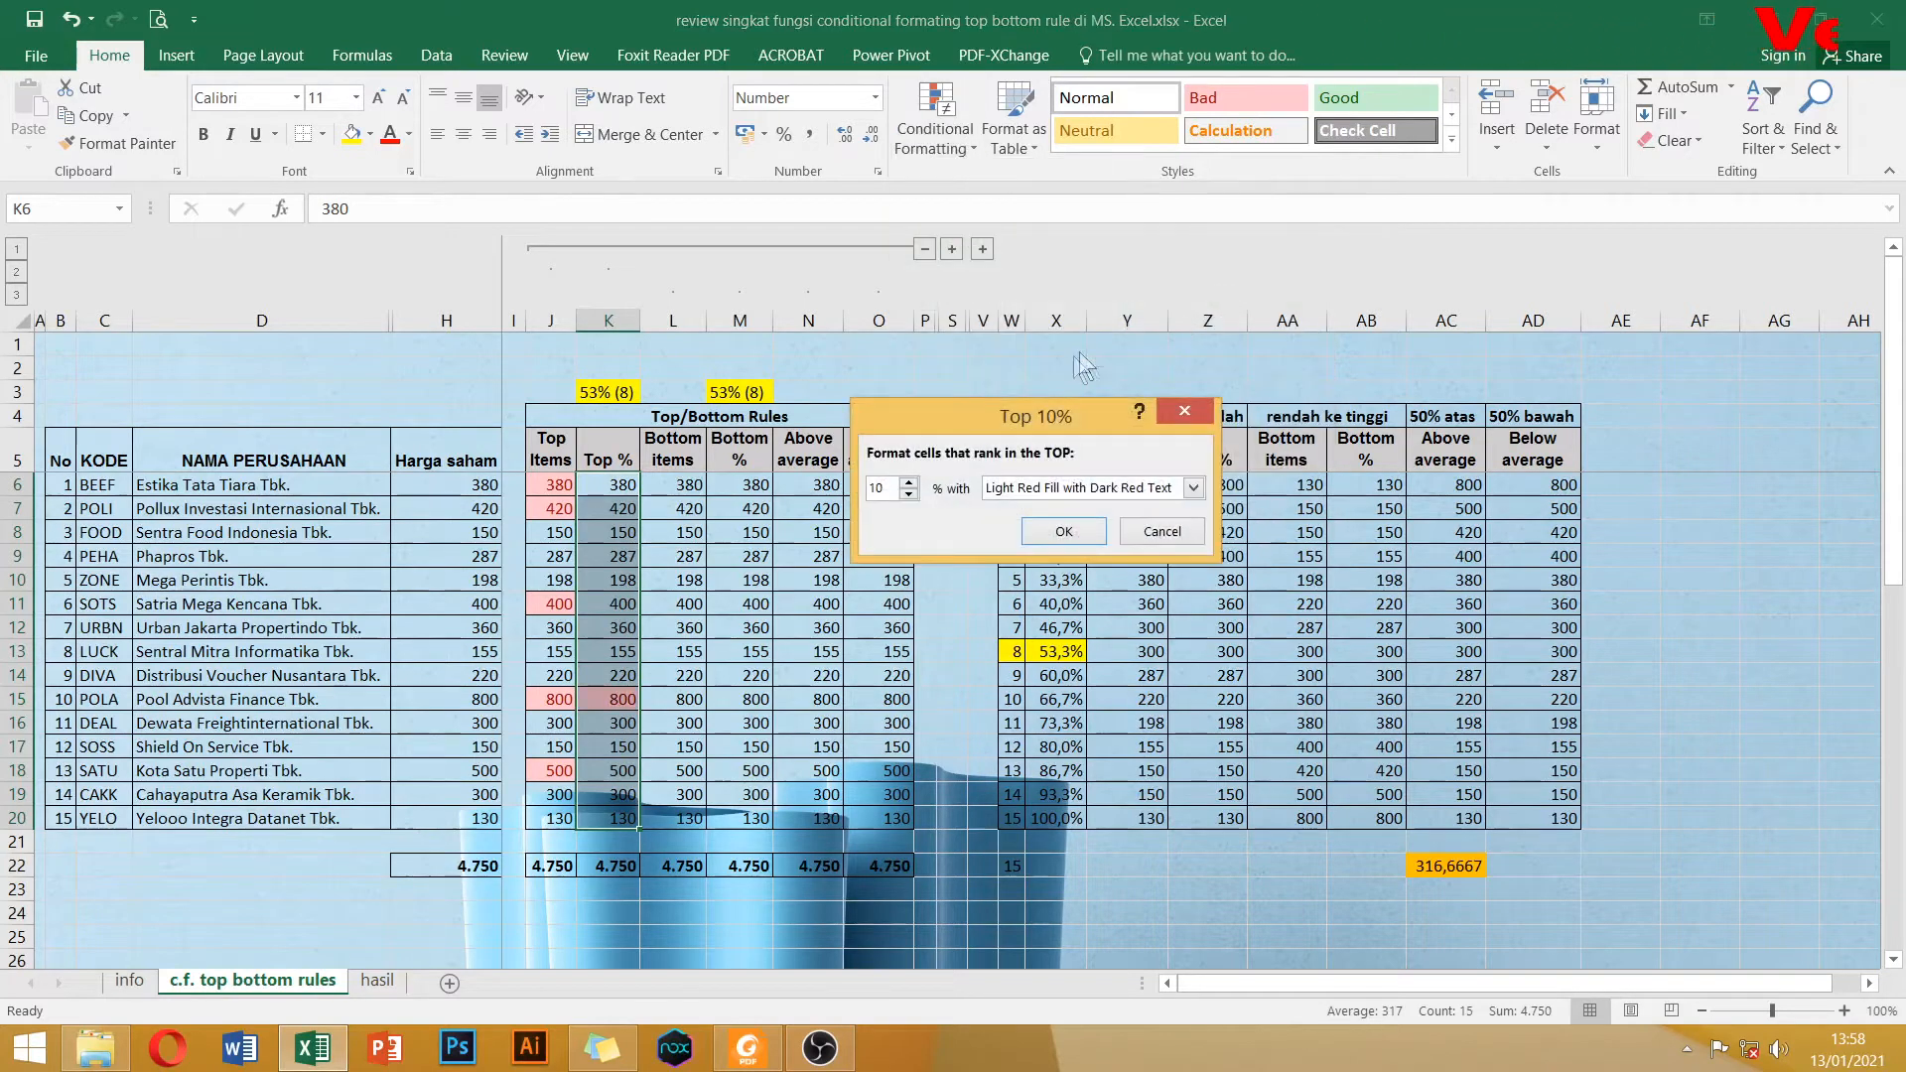
pyautogui.click(908, 494)
pyautogui.click(908, 493)
pyautogui.click(909, 493)
pyautogui.click(909, 494)
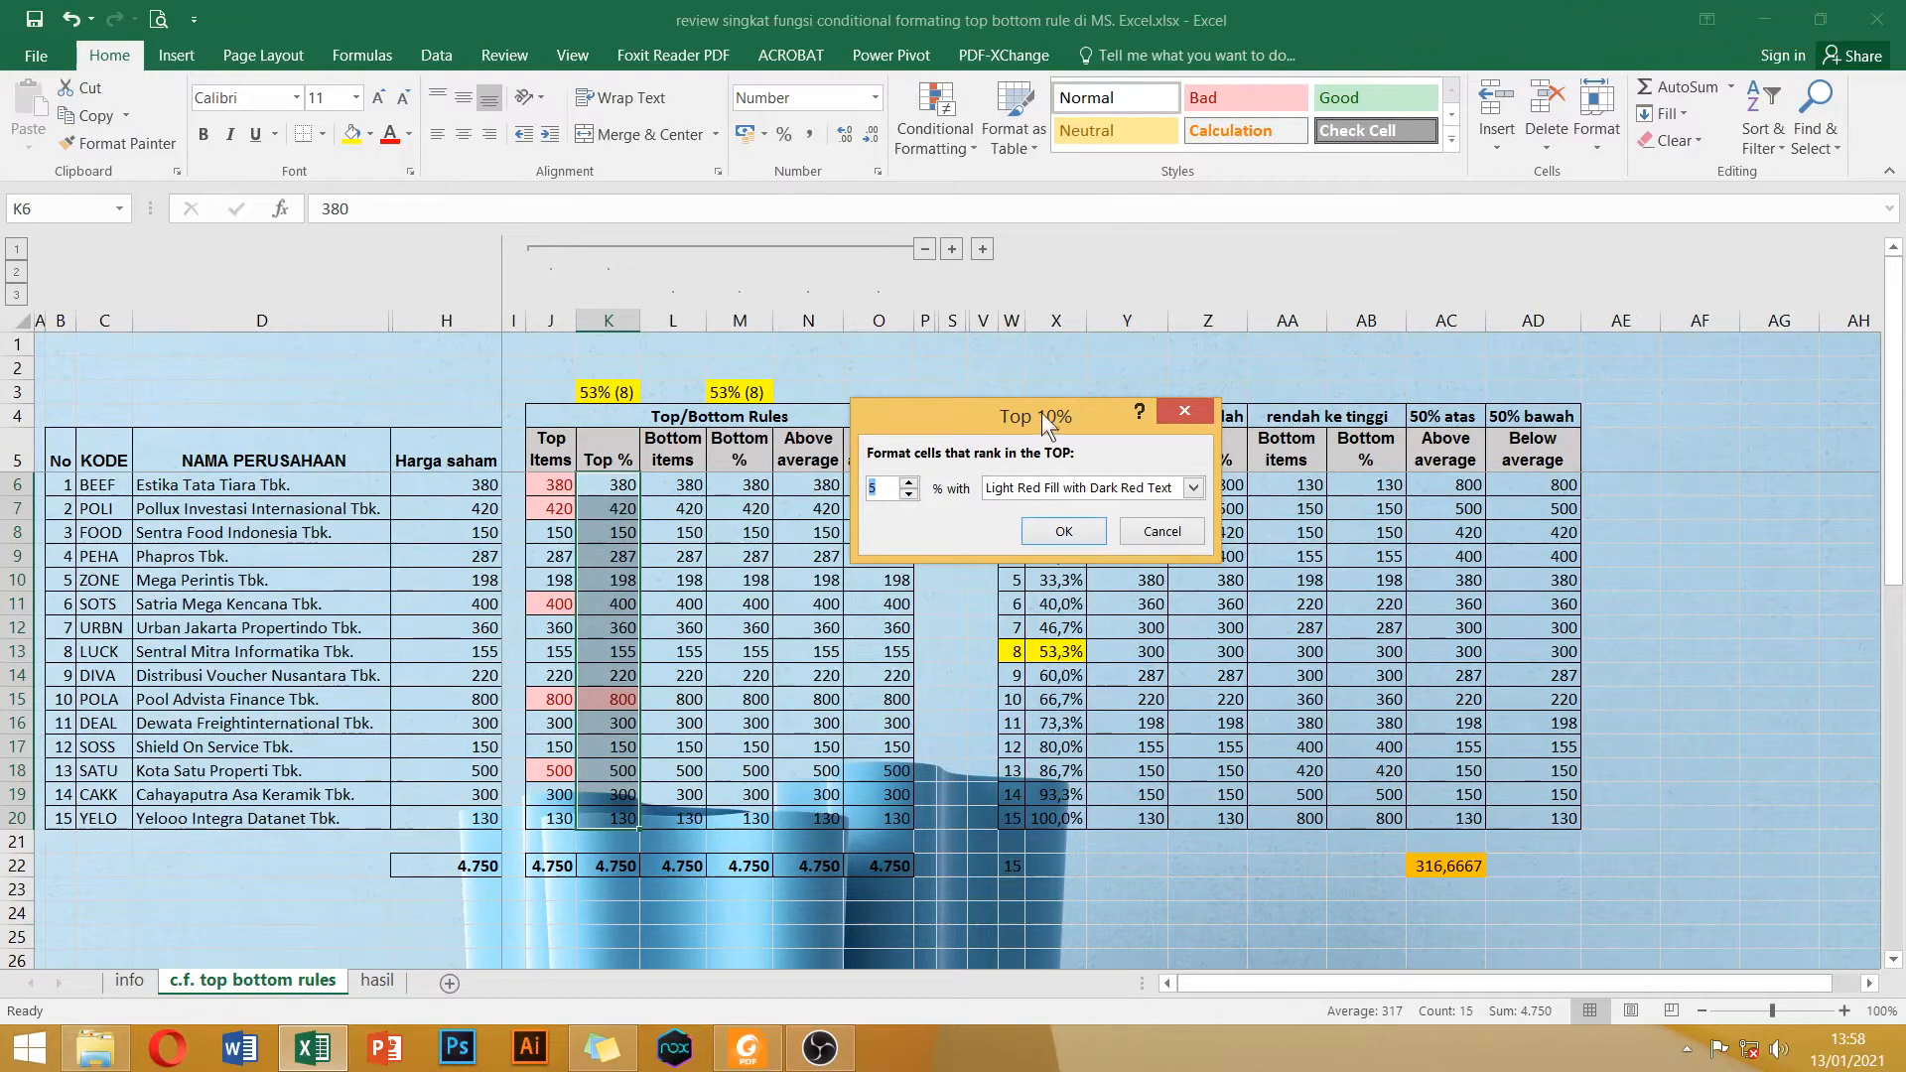
pyautogui.moveTo(1041, 413); pyautogui.dragTo(1144, 320)
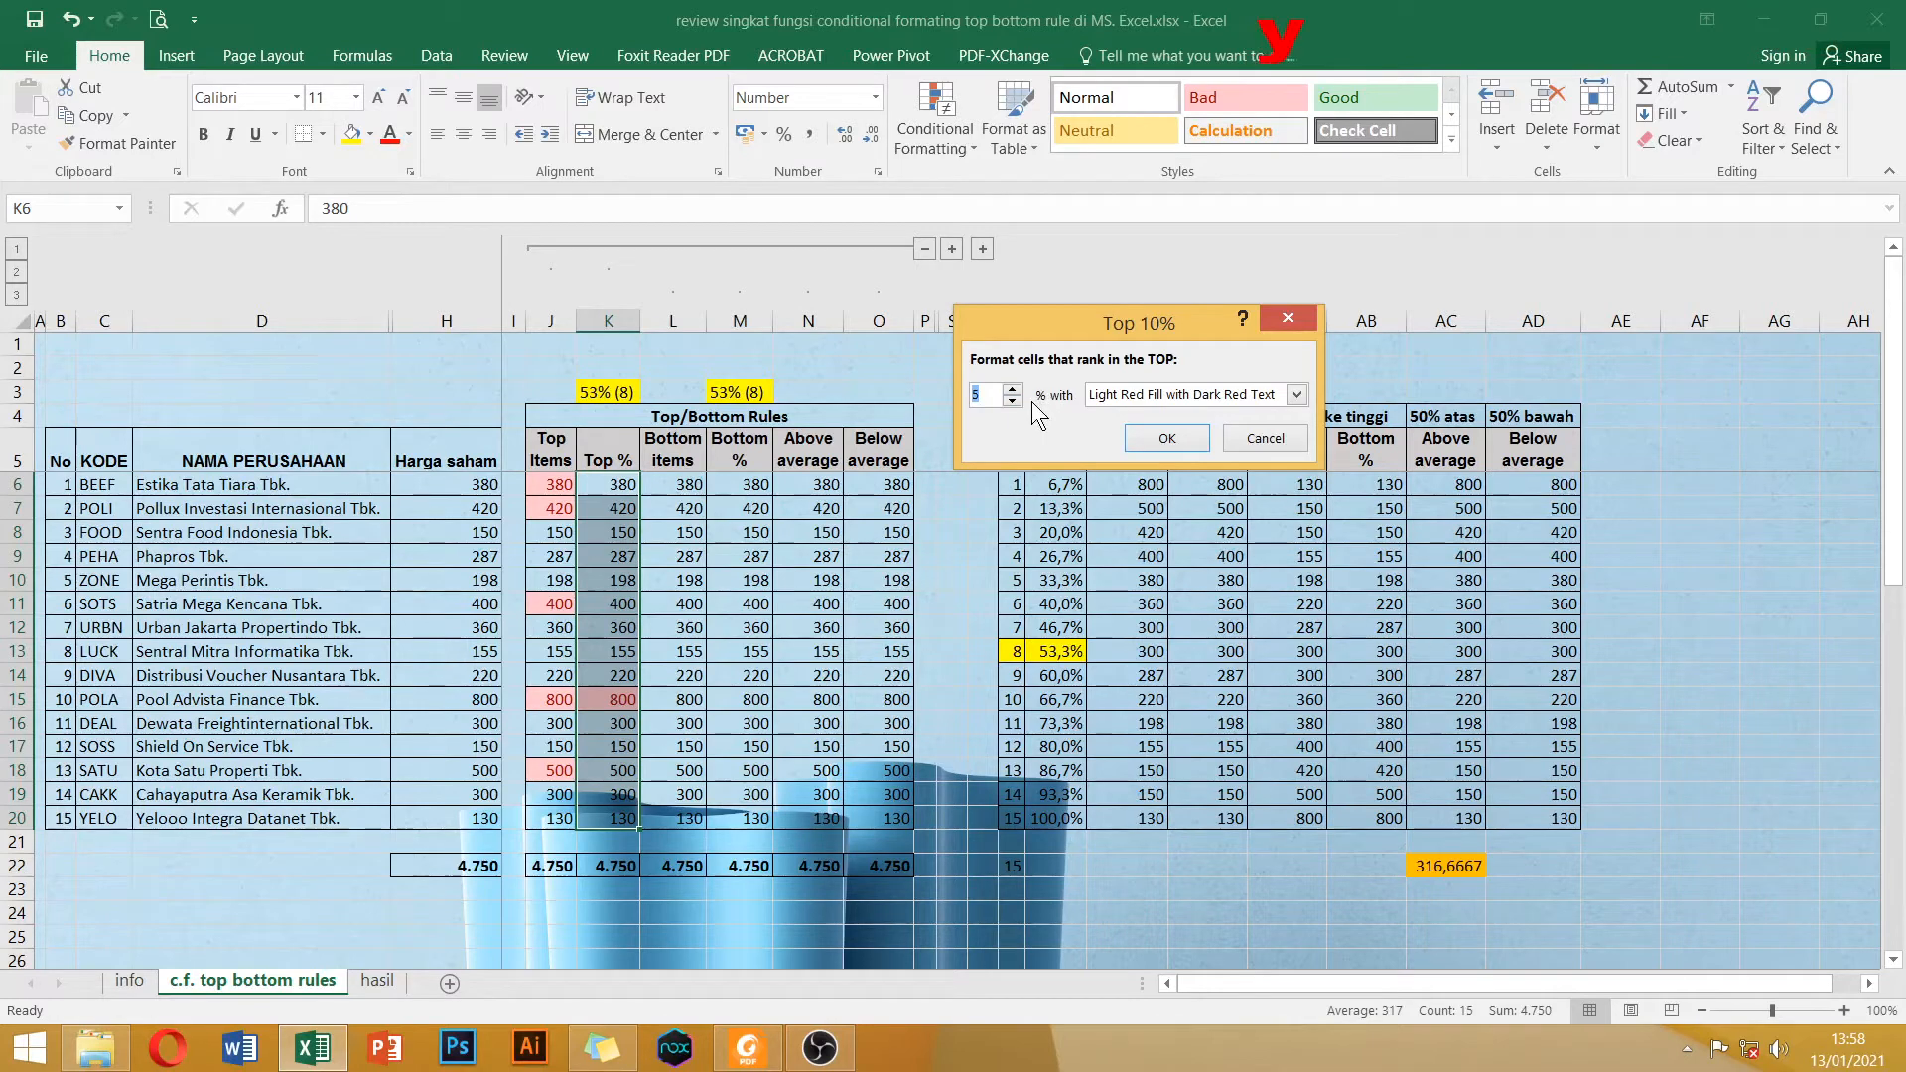
pyautogui.moveTo(1089, 338); pyautogui.dragTo(825, 318)
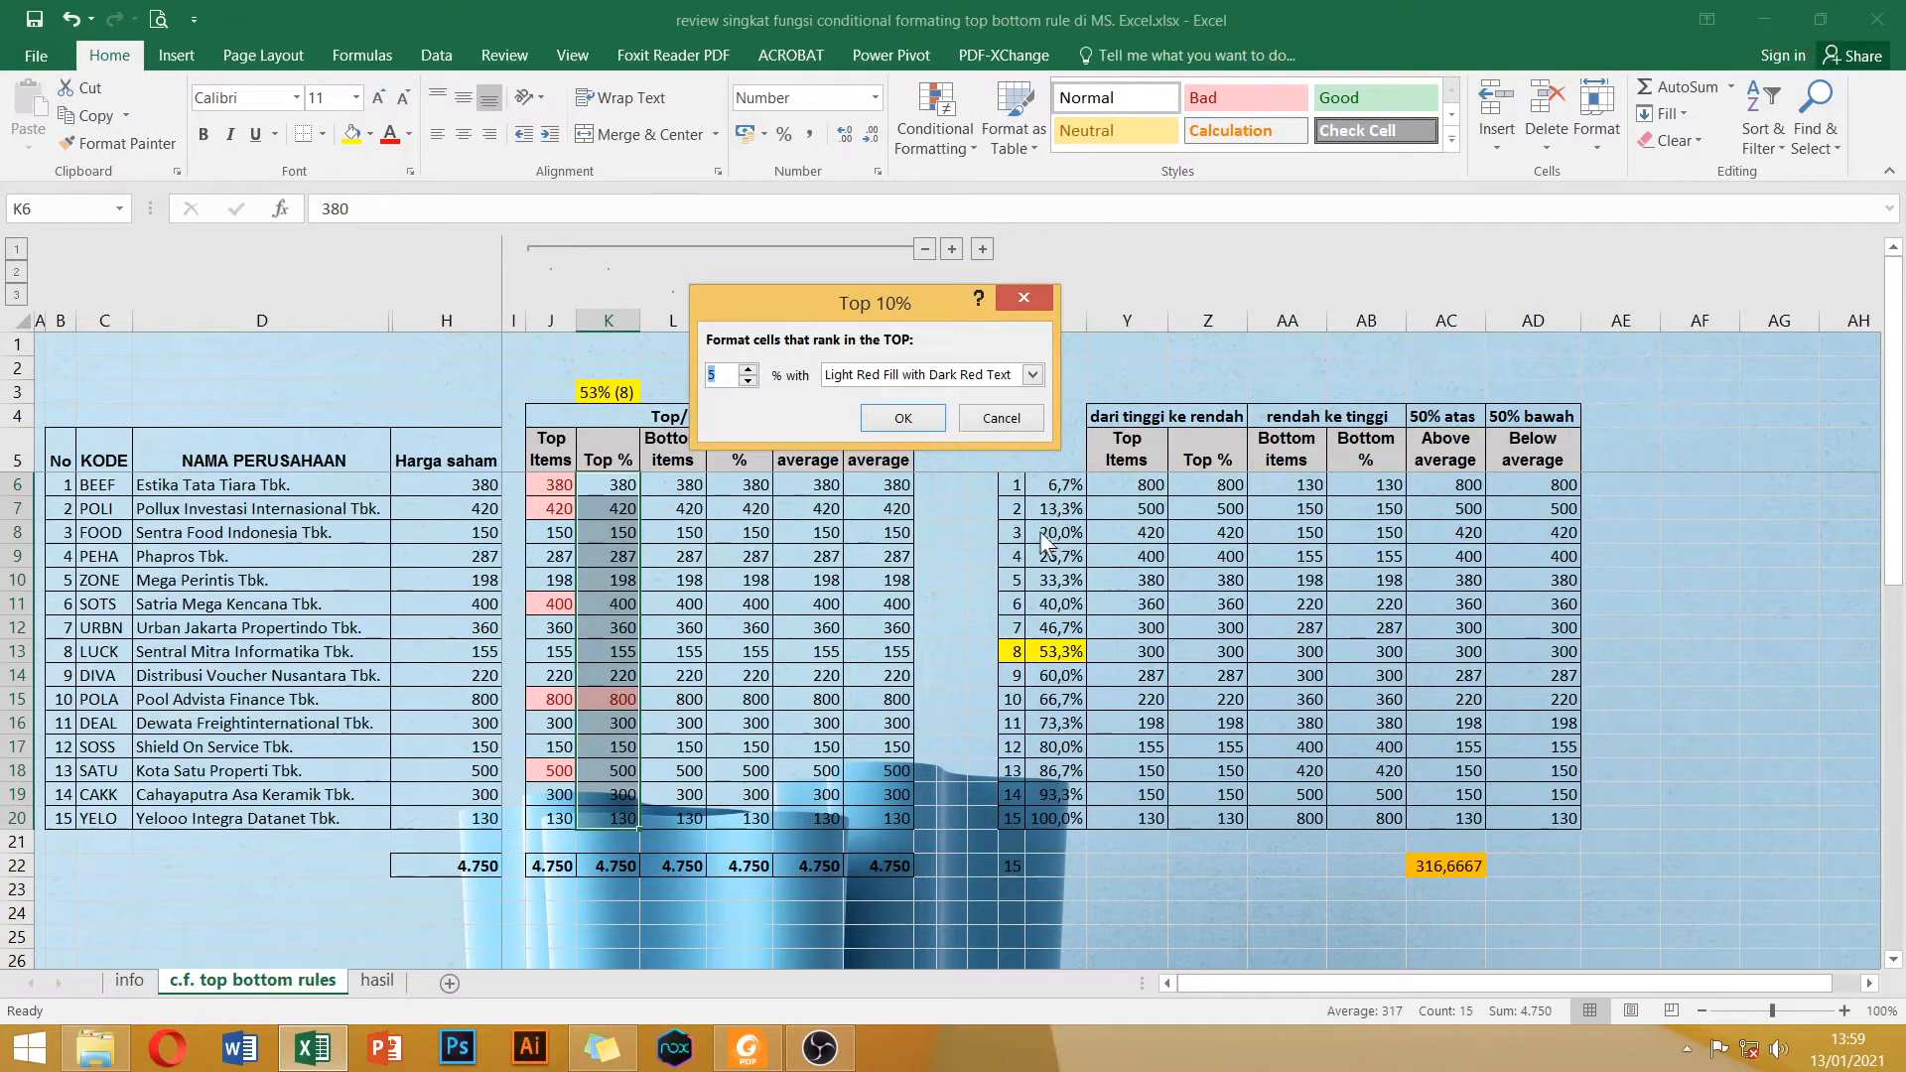
pyautogui.click(747, 370)
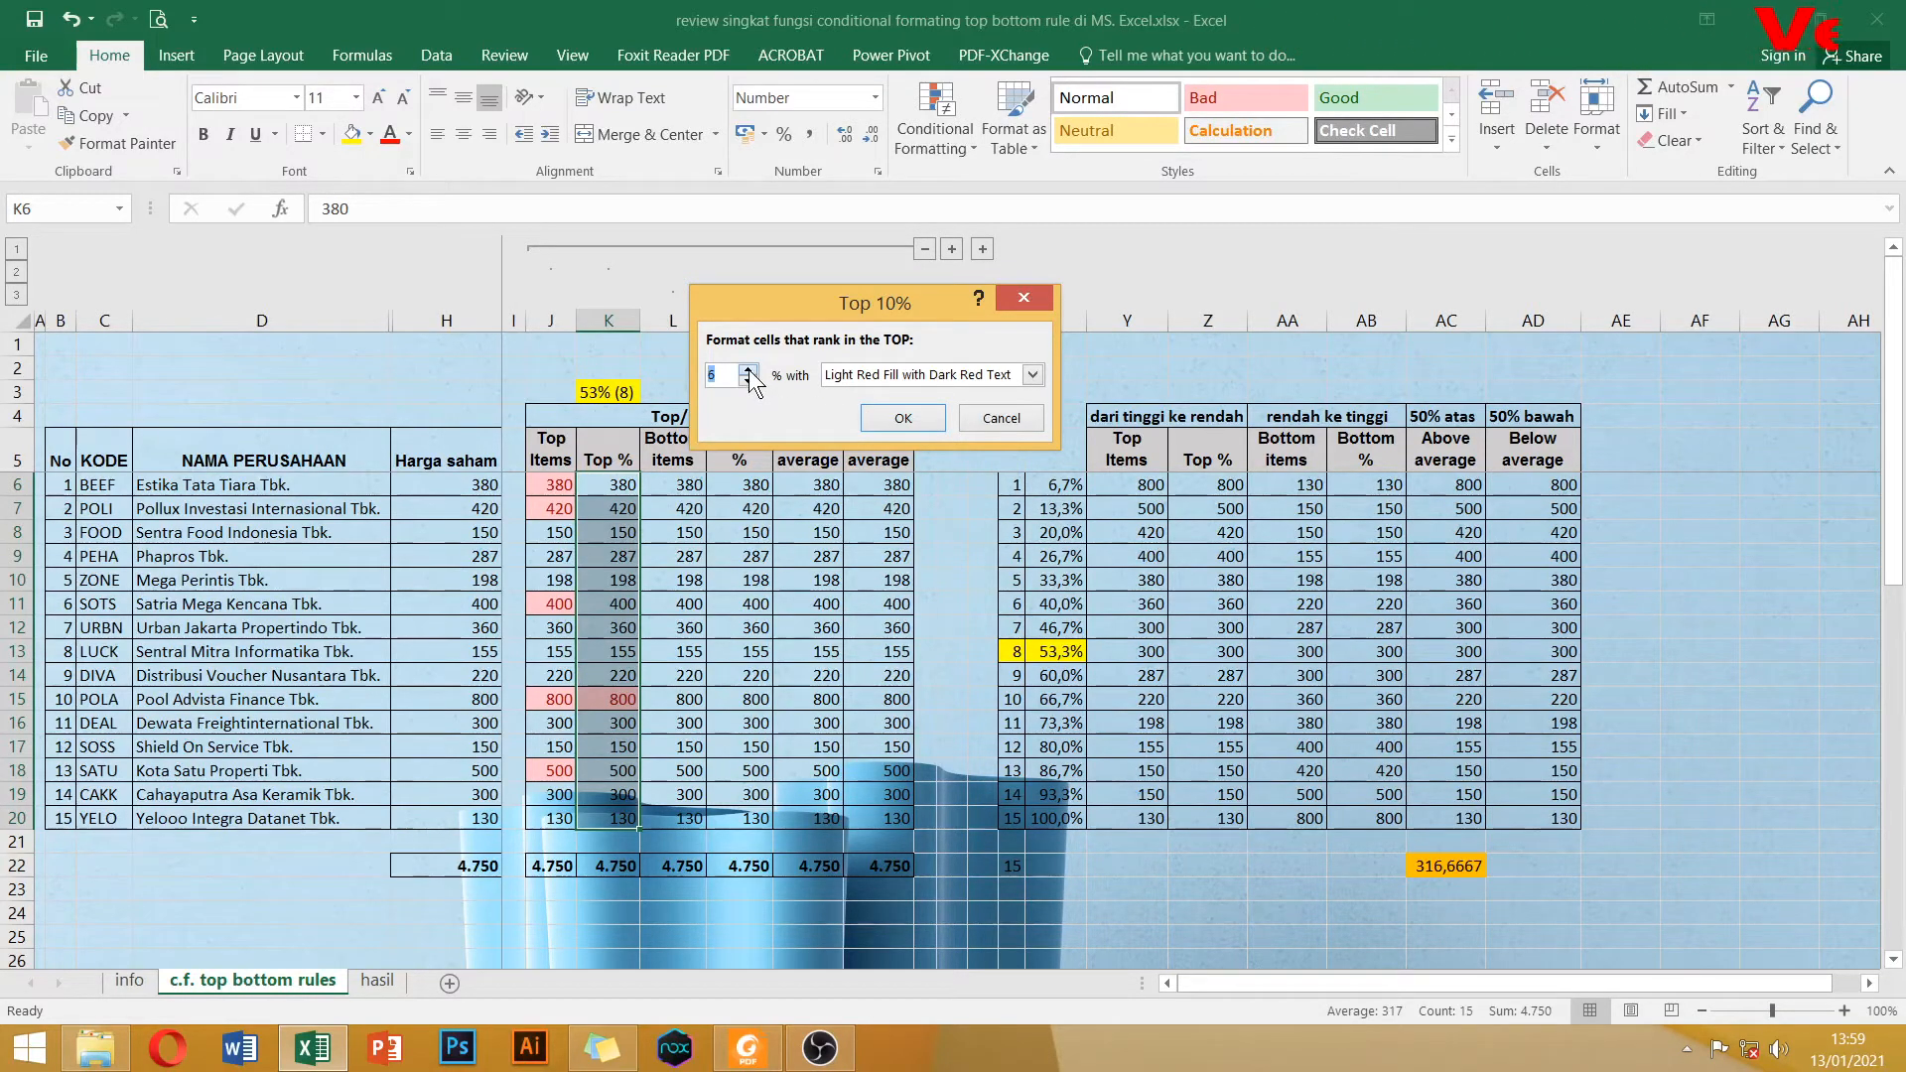
pyautogui.click(749, 370)
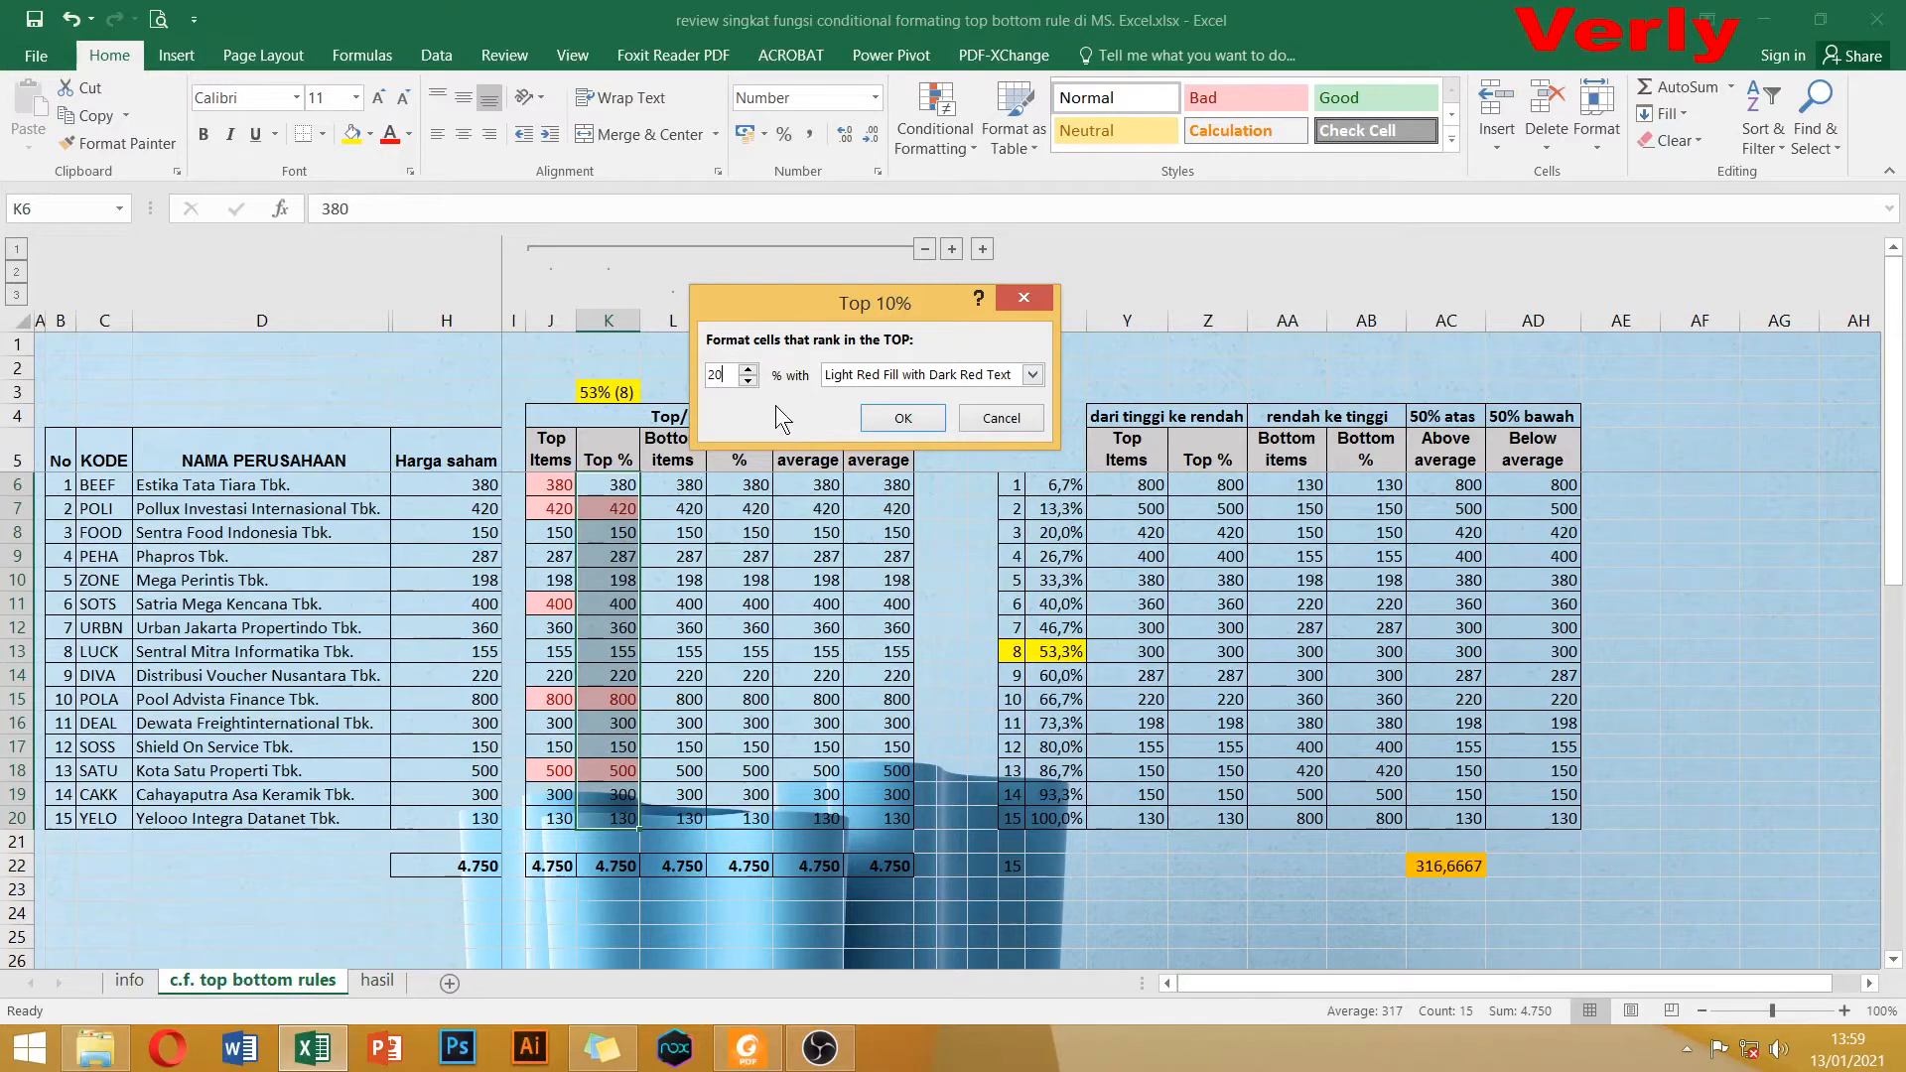
pyautogui.click(902, 418)
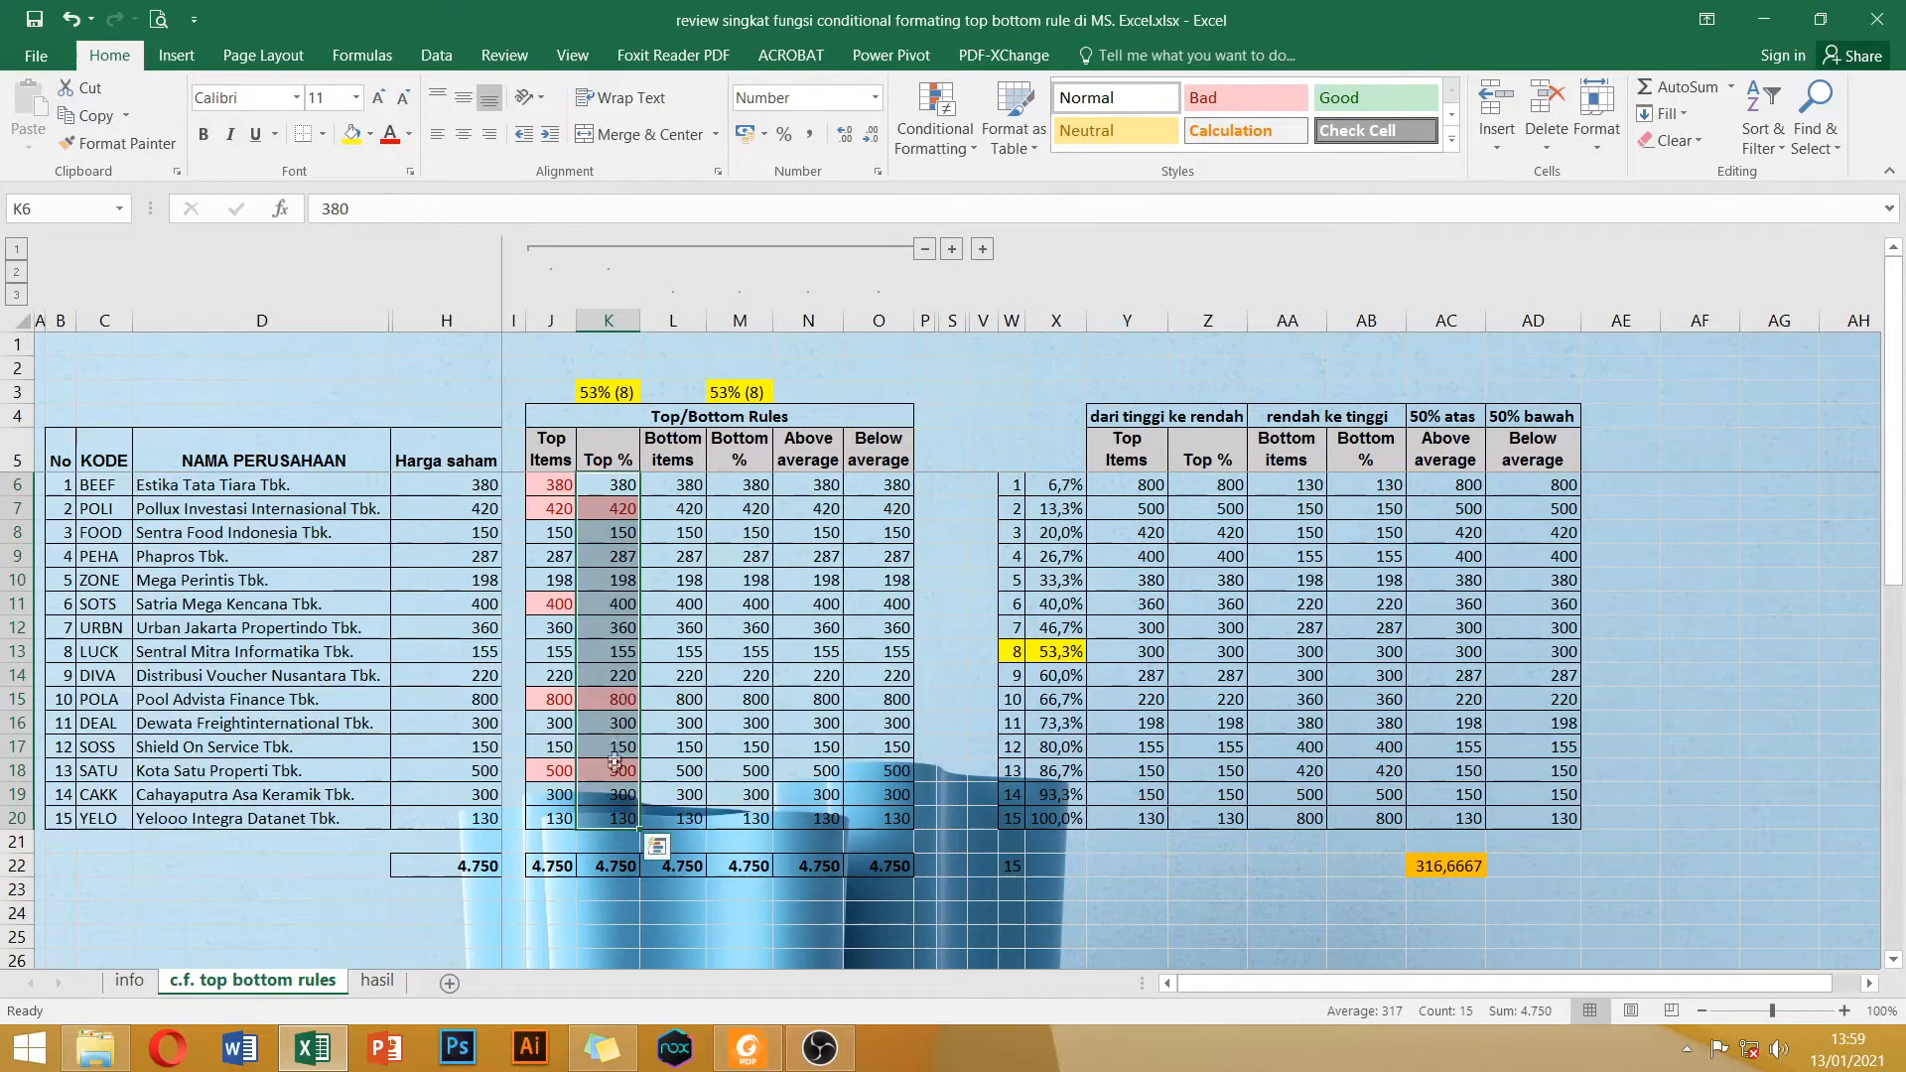
pyautogui.moveTo(1127, 486); pyautogui.dragTo(1135, 532)
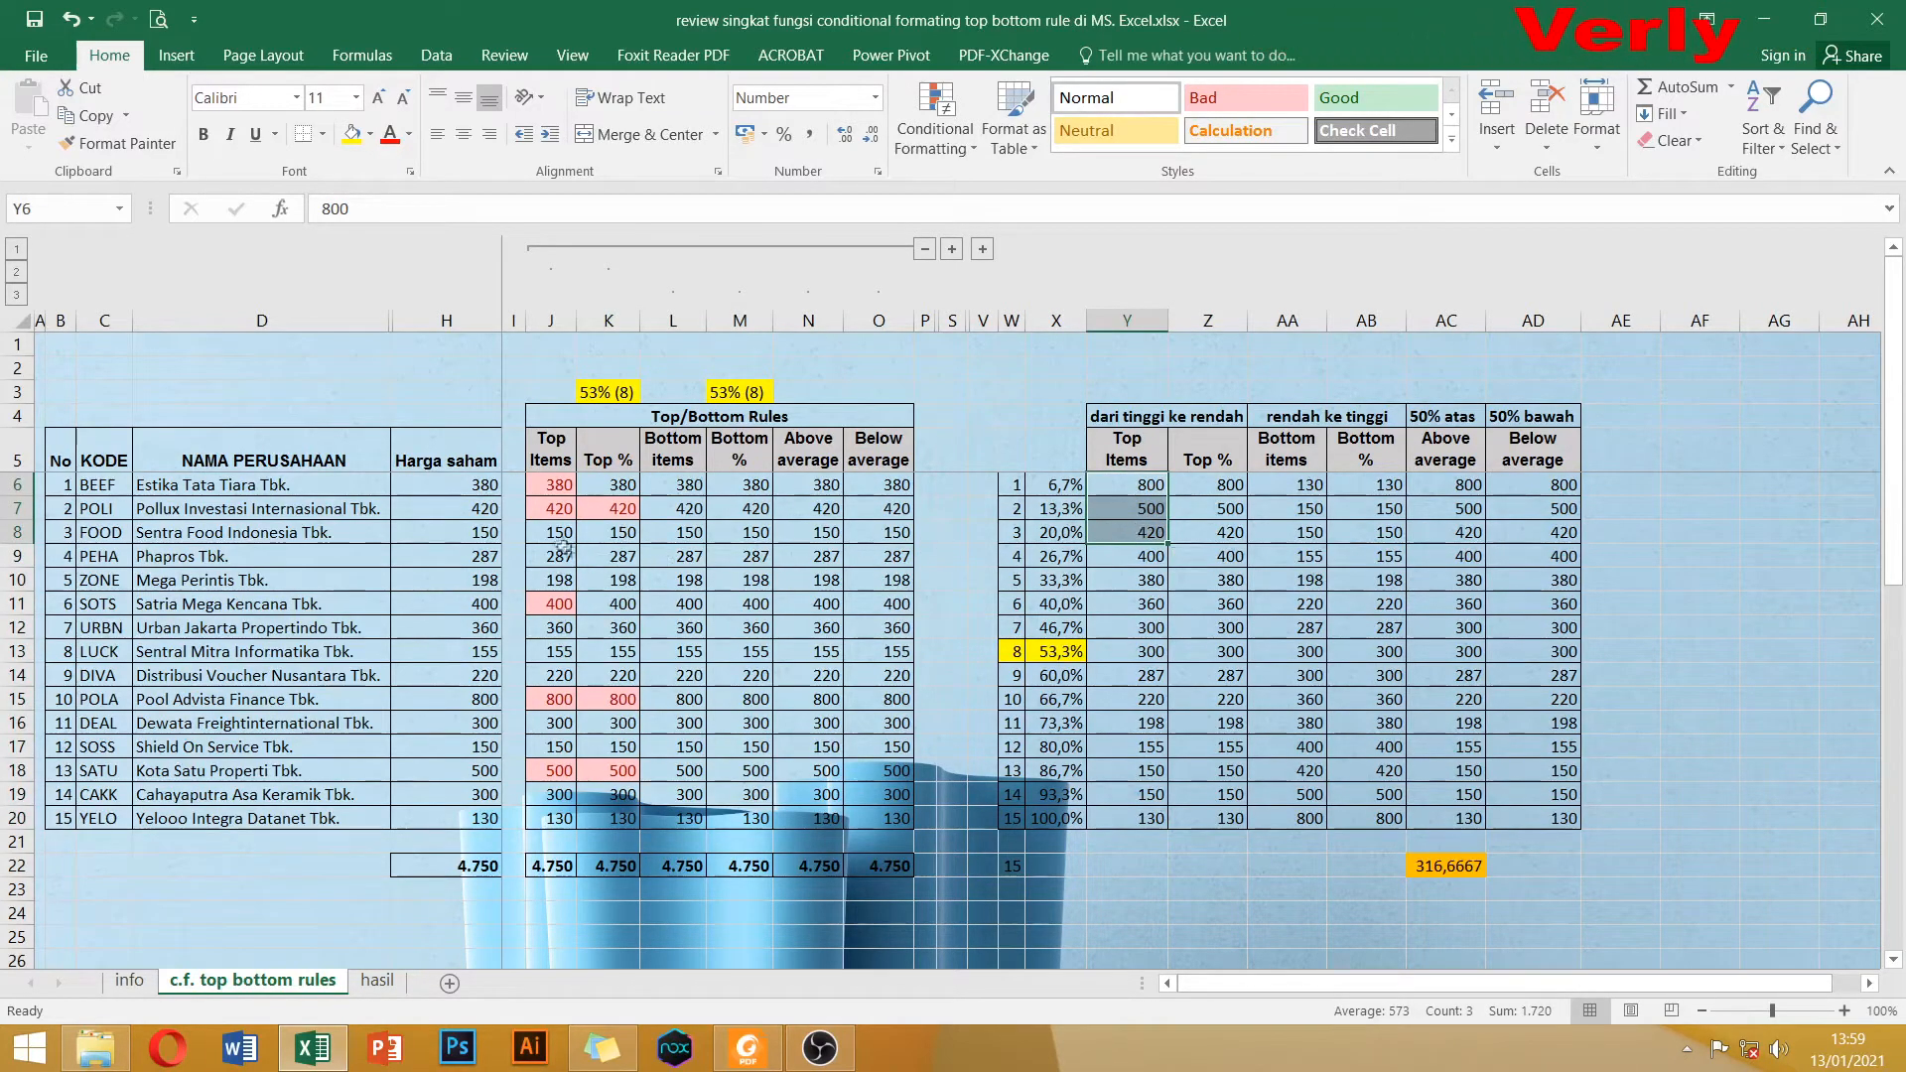
pyautogui.click(666, 516)
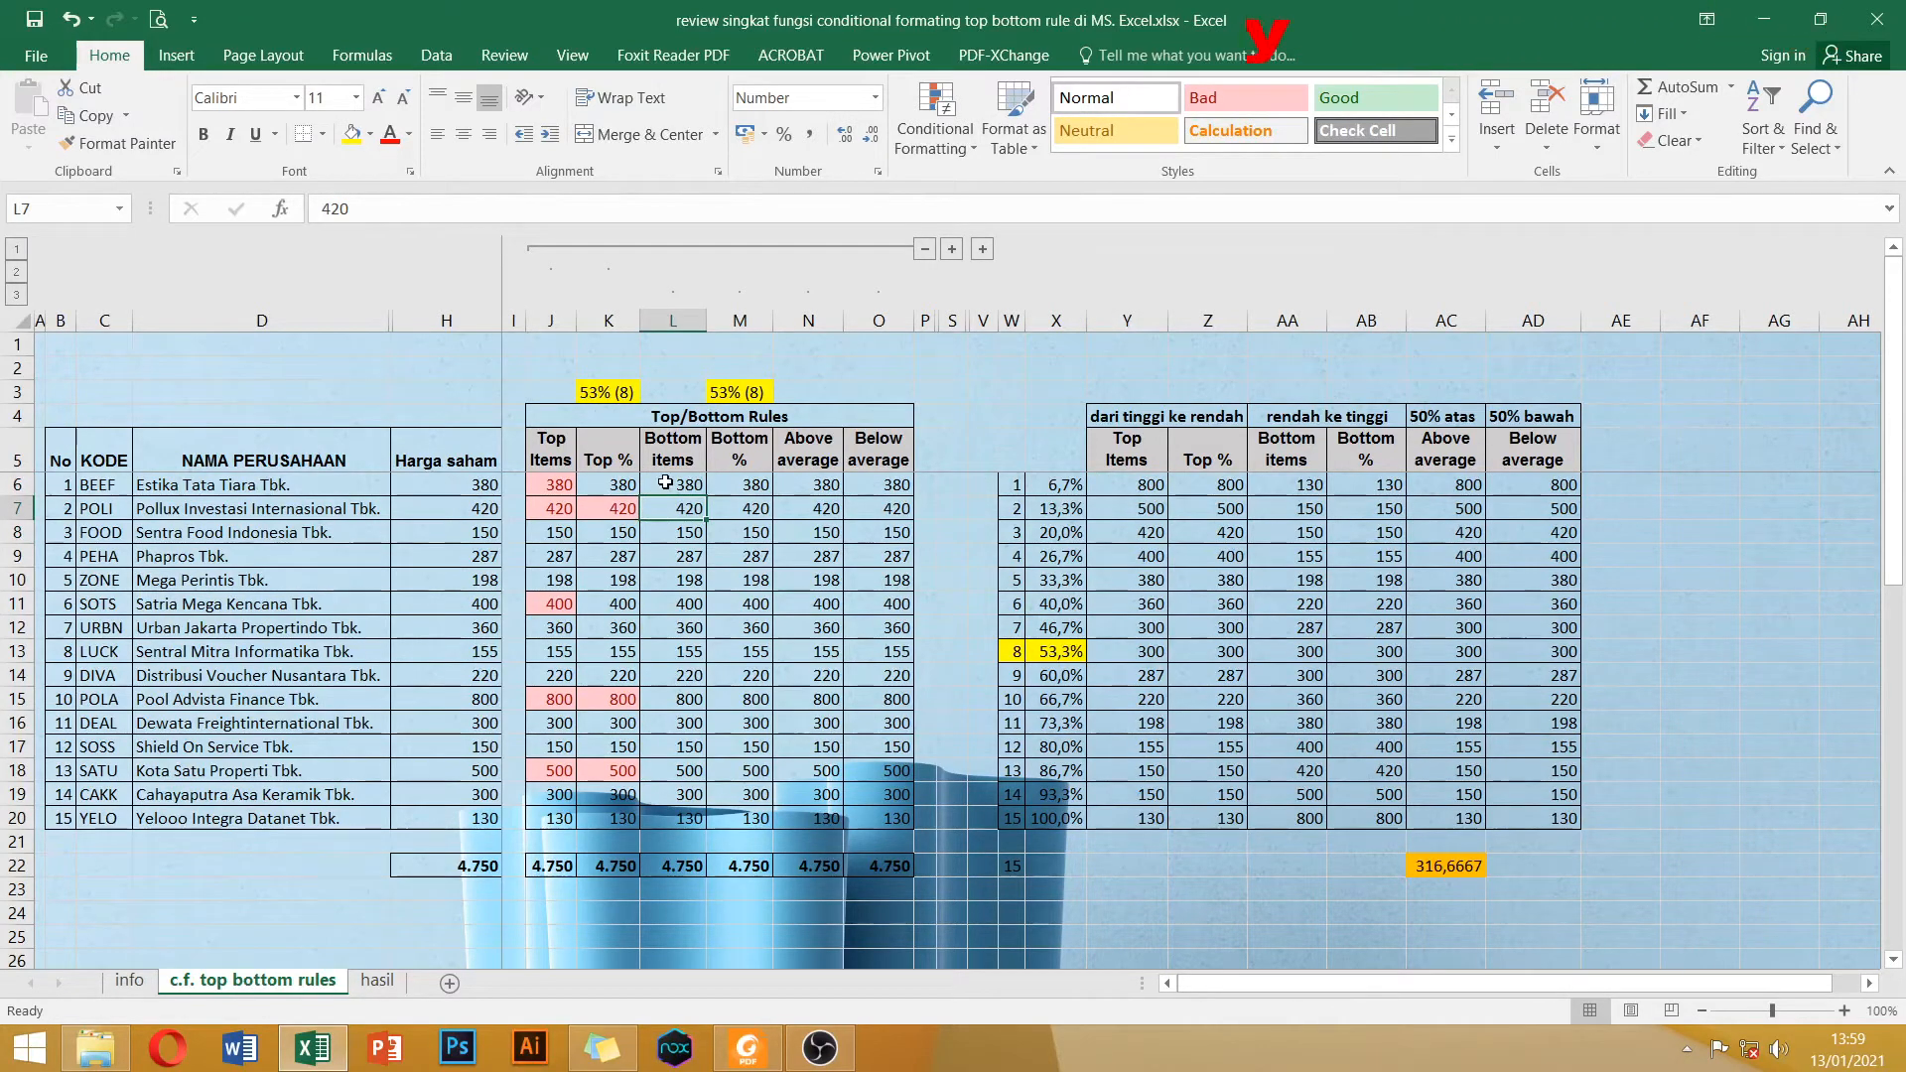
# Highlight the bottom 5 items in the Bottom items column (L6:L20) with Light Red Fill with Dark Red Text.
pyautogui.moveTo(666, 483); pyautogui.dragTo(677, 815)
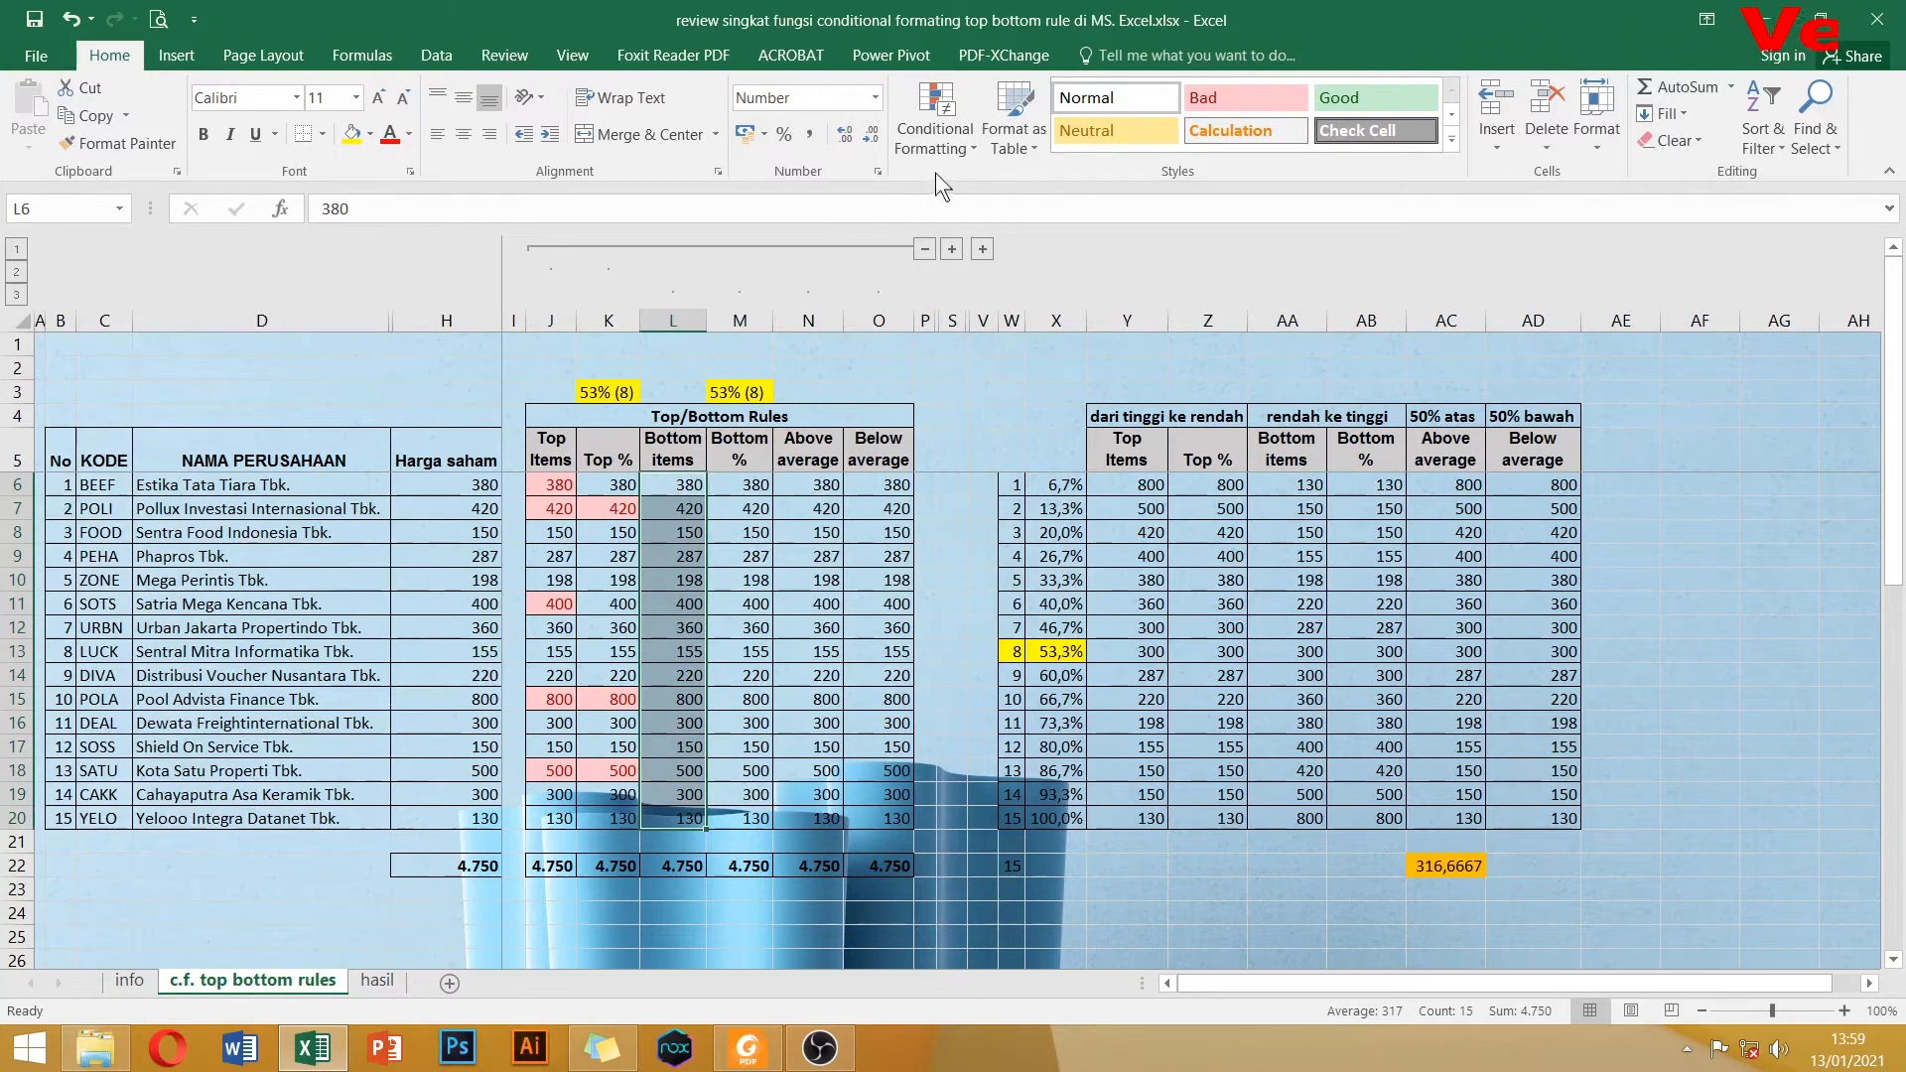
pyautogui.click(956, 140)
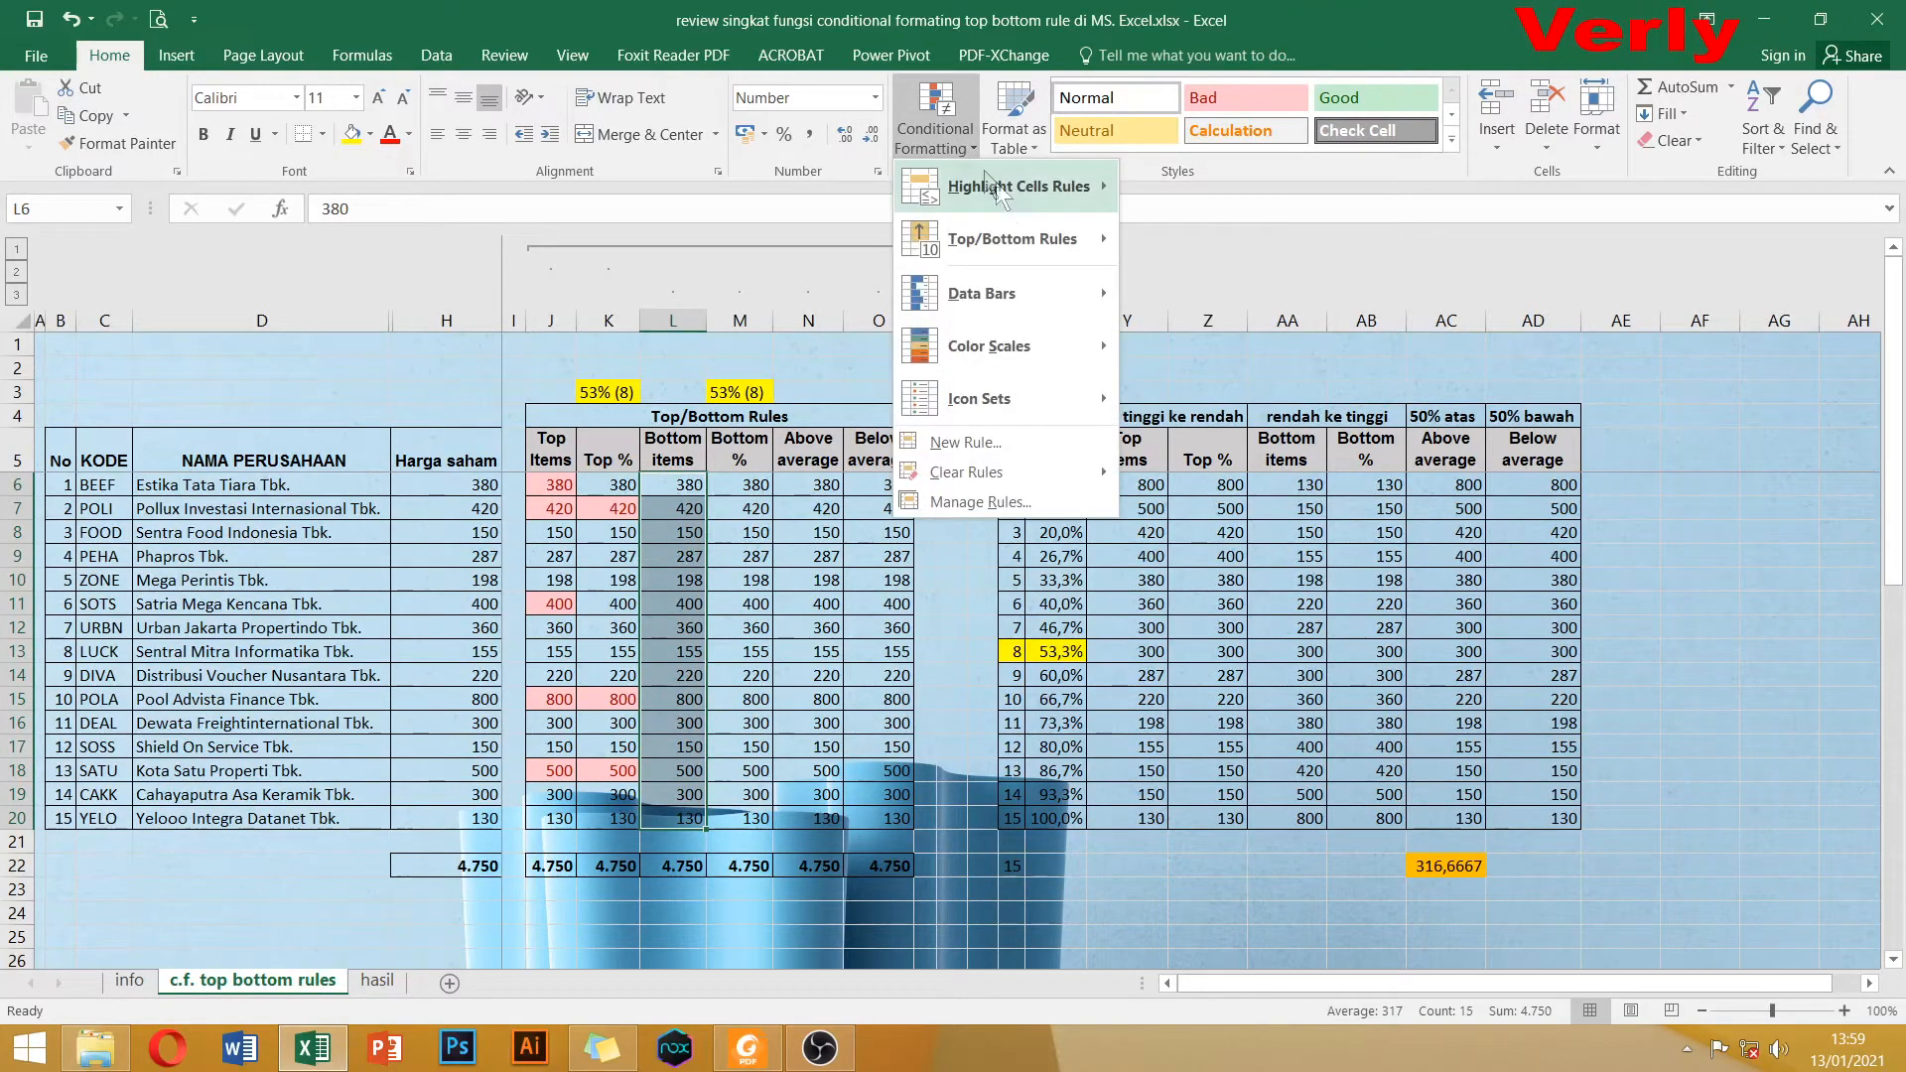
pyautogui.moveTo(1023, 236)
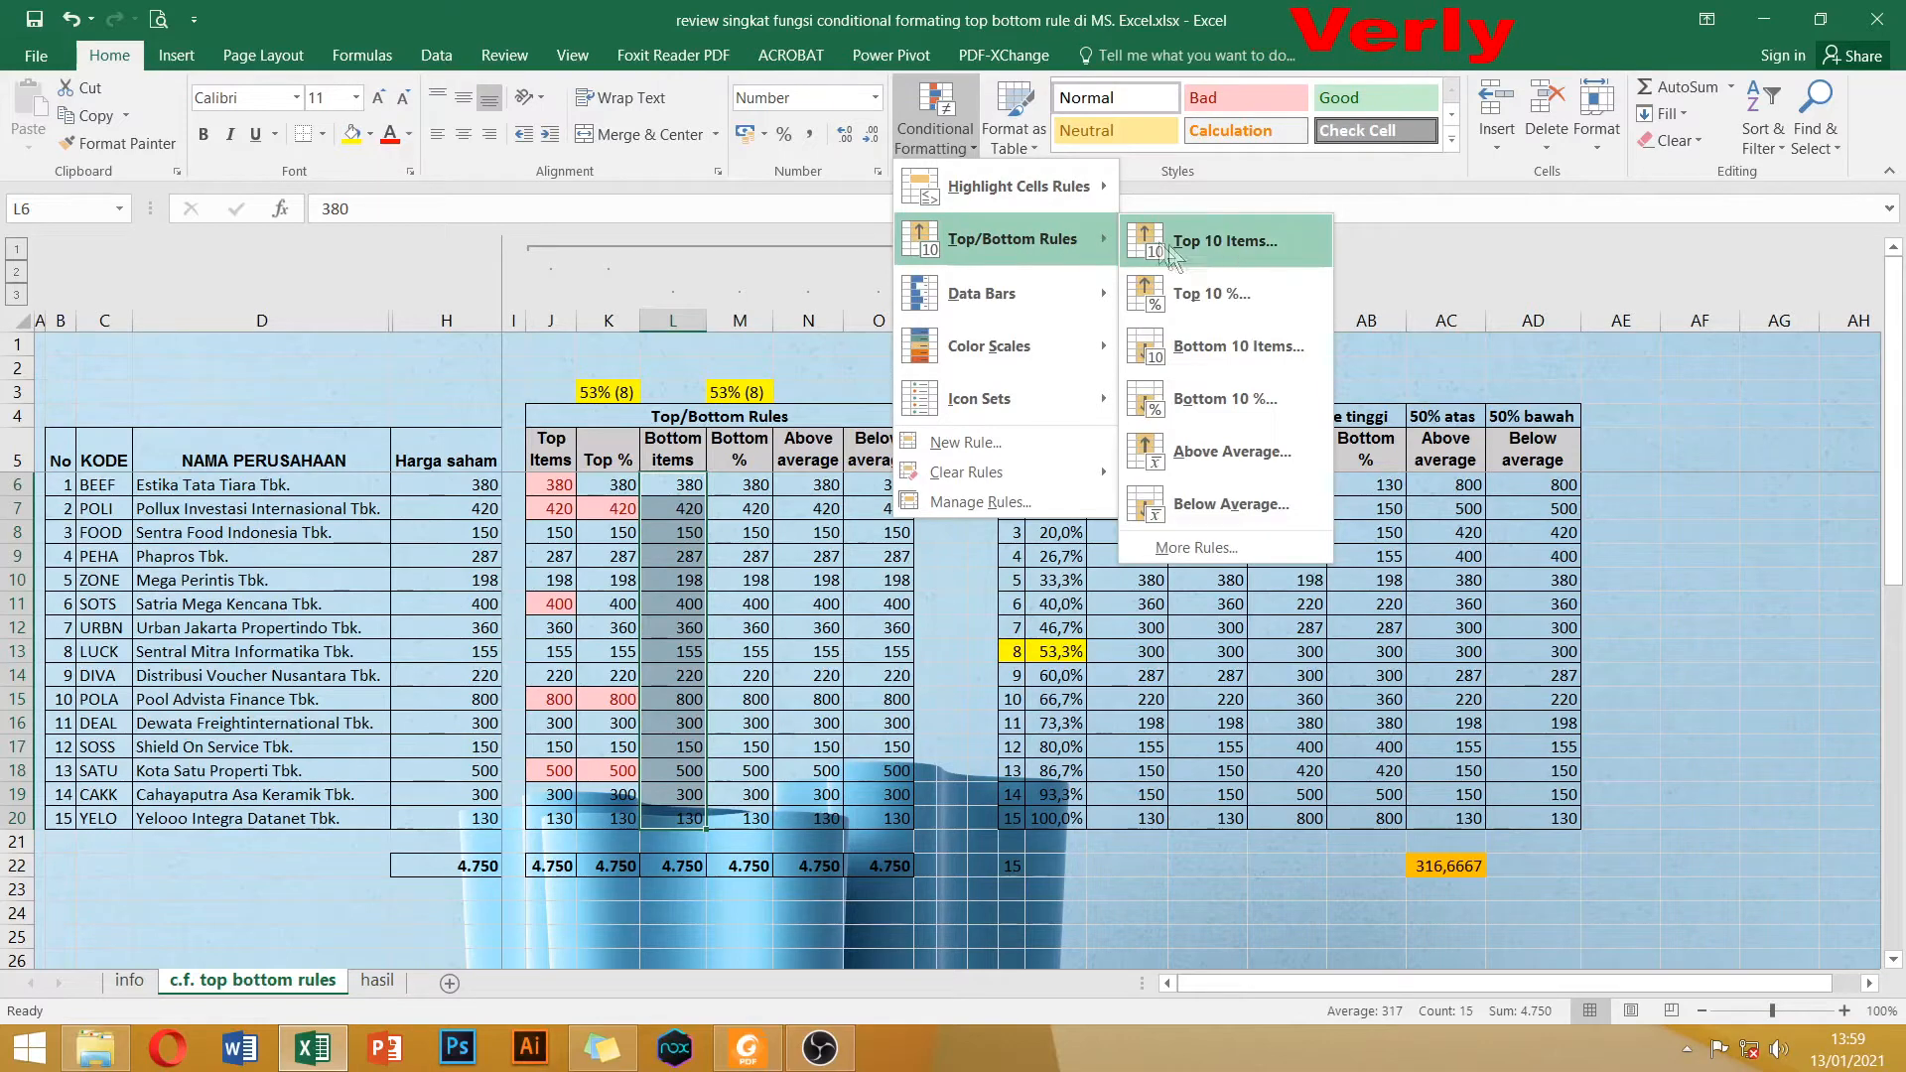
pyautogui.click(1237, 343)
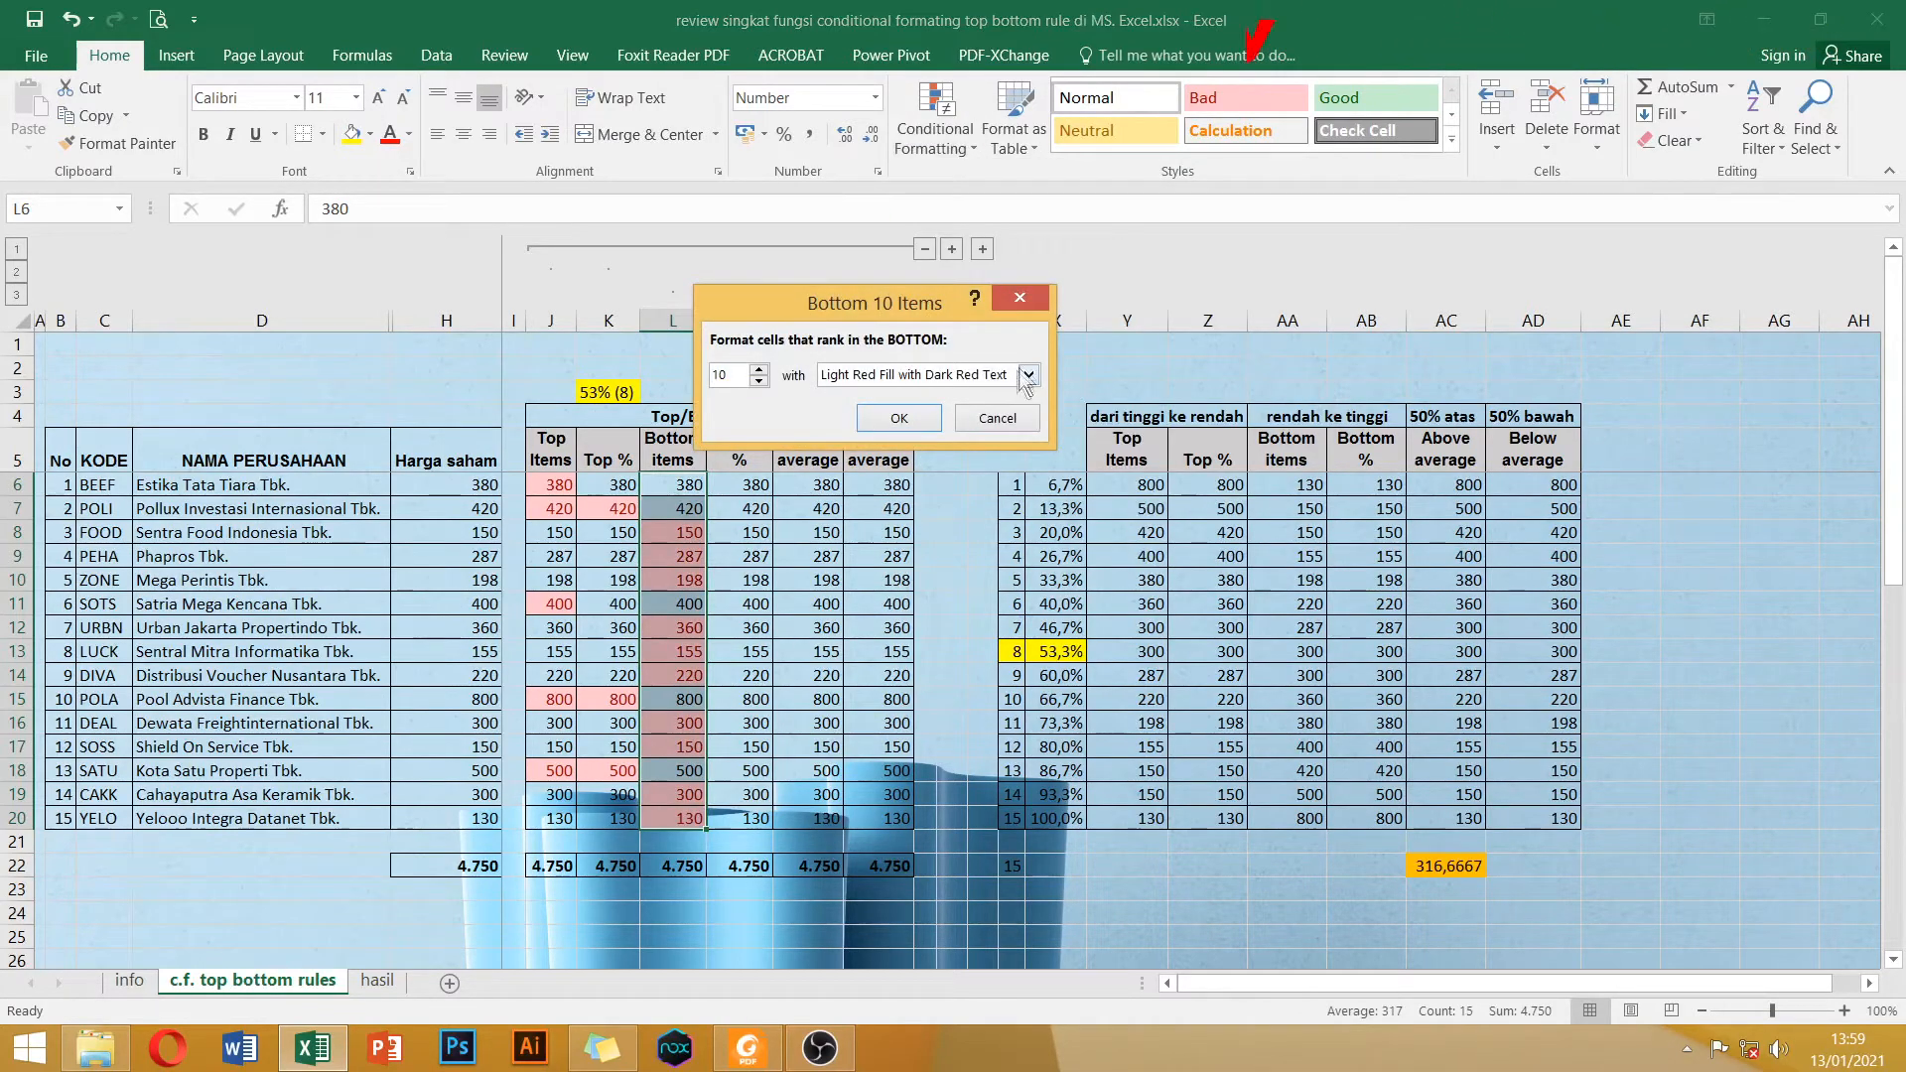
pyautogui.doubleClick(743, 375)
pyautogui.write('5')
pyautogui.click(912, 417)
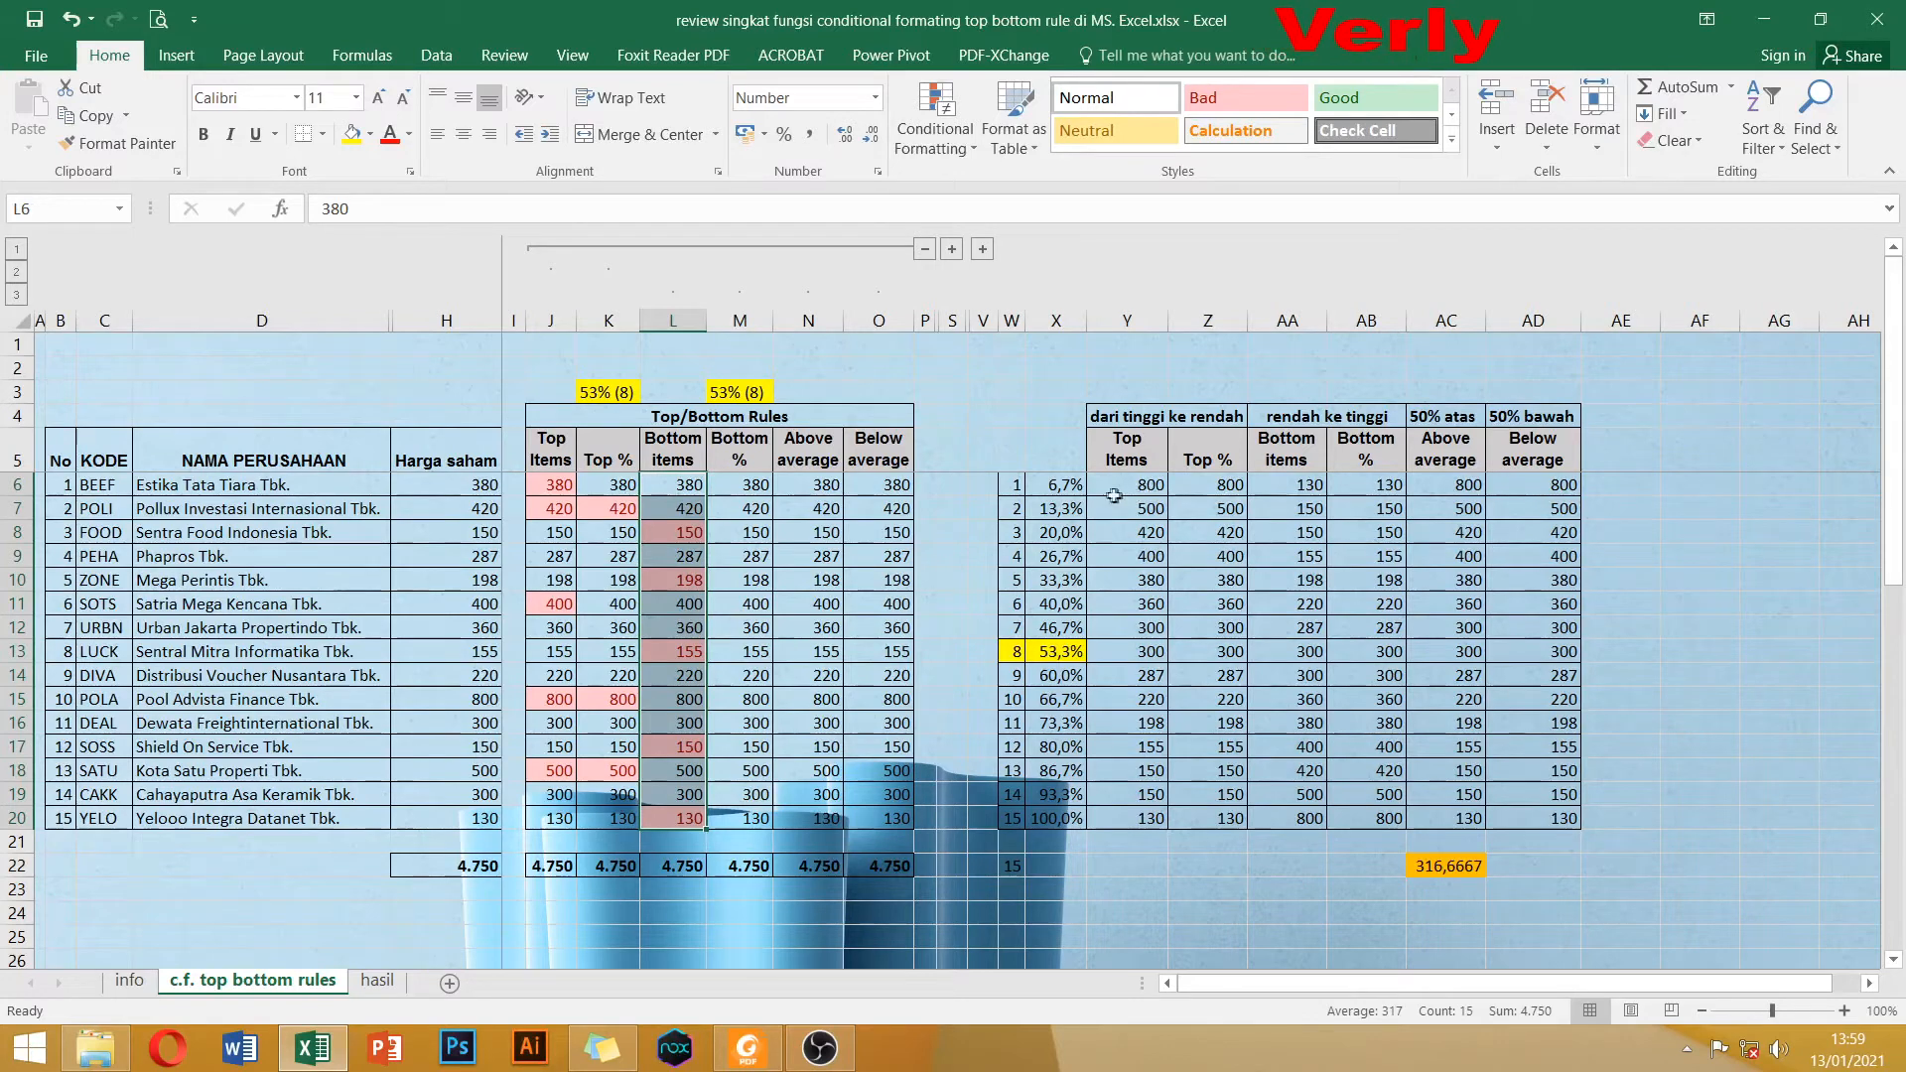
pyautogui.moveTo(1291, 485); pyautogui.dragTo(1301, 579)
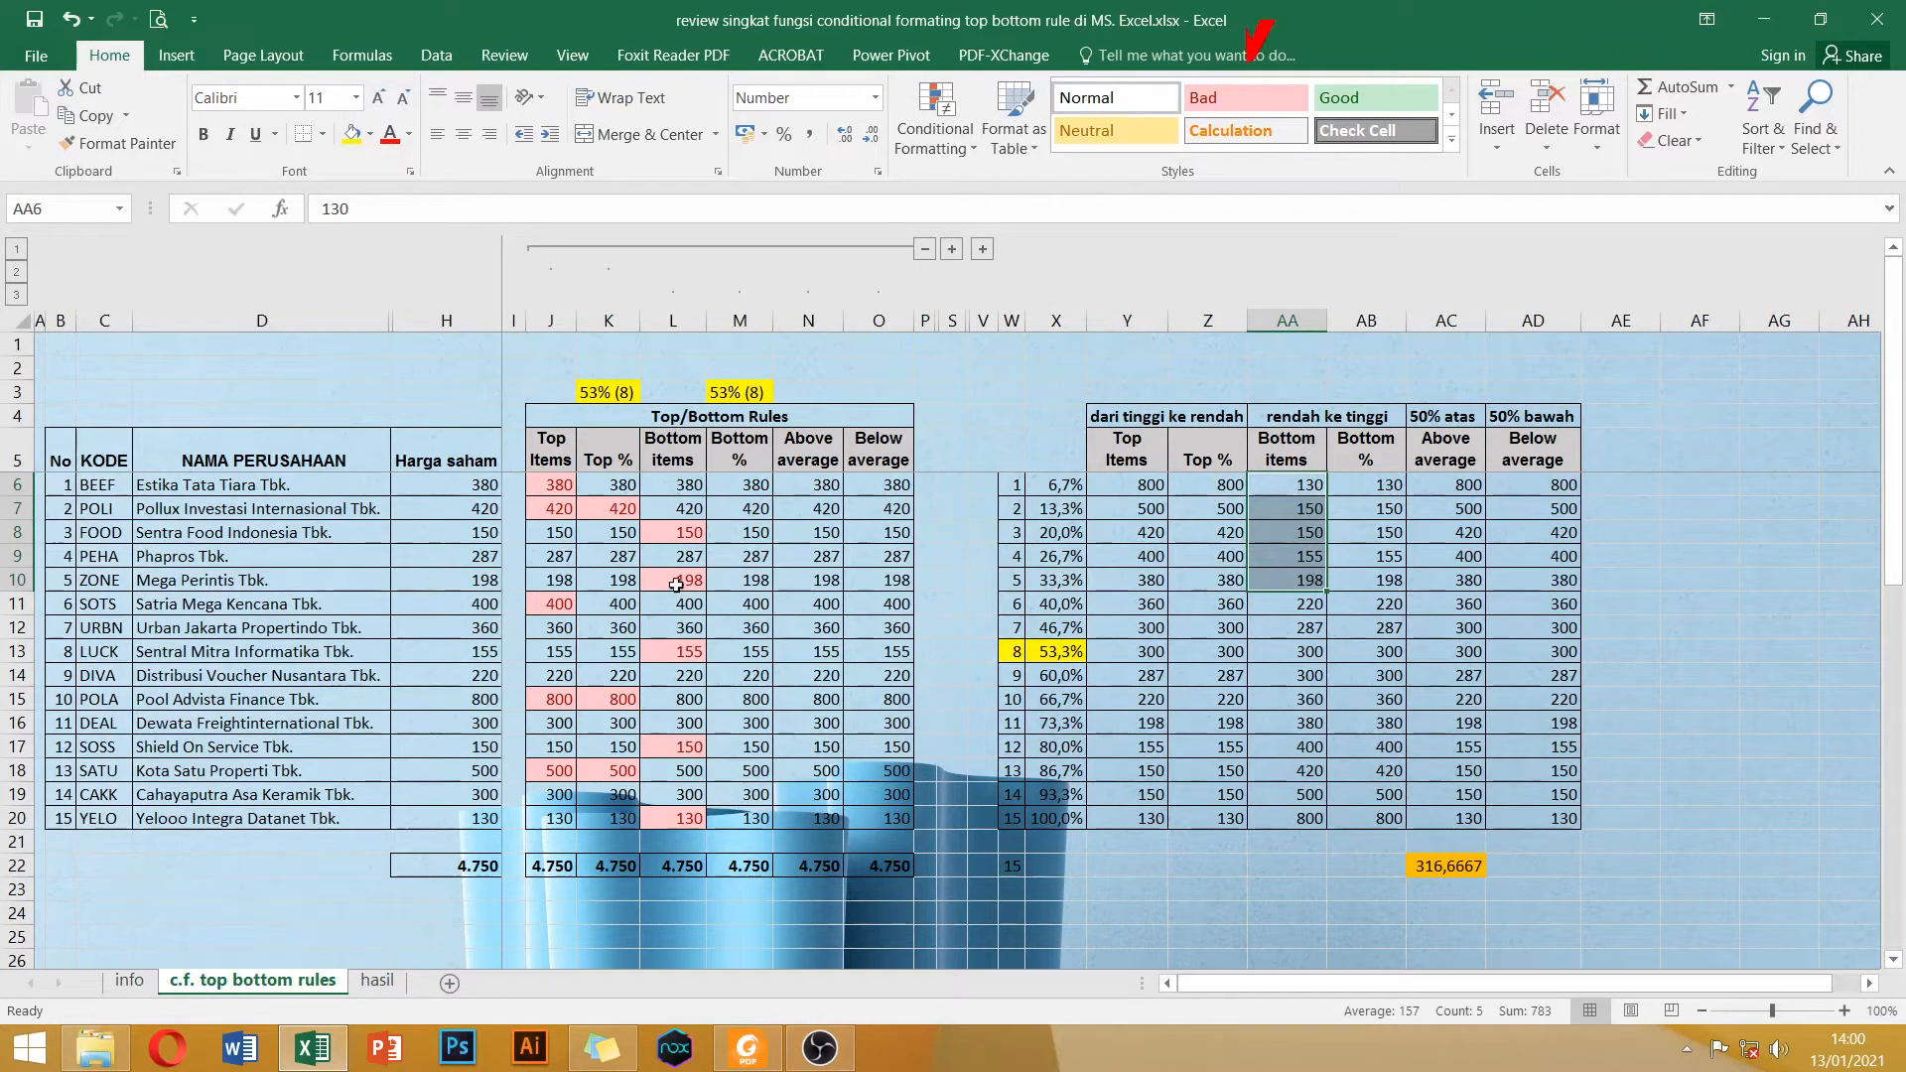
pyautogui.click(808, 556)
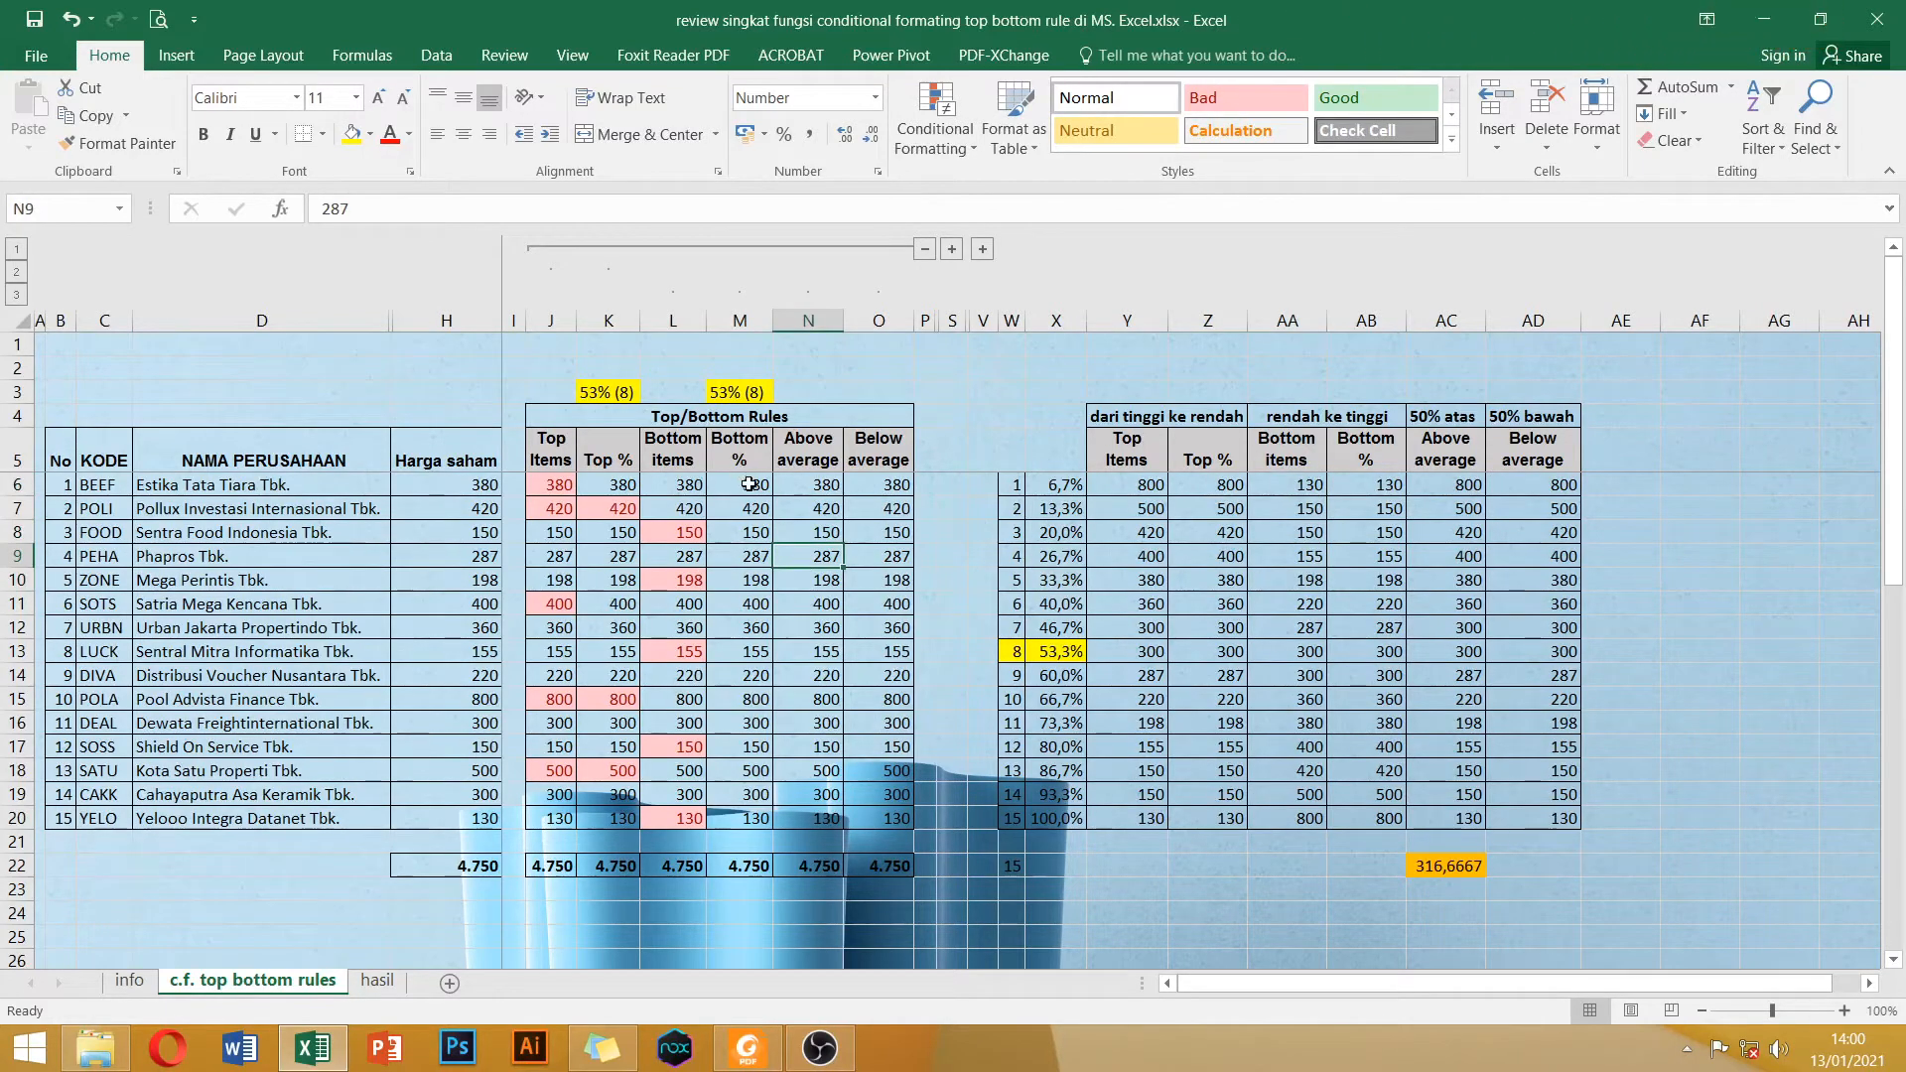
# Highlight the bottom 20% of values in the Bottom % column (M6:M20) with Light Red Fill with Dark Red Text.
pyautogui.click(747, 483)
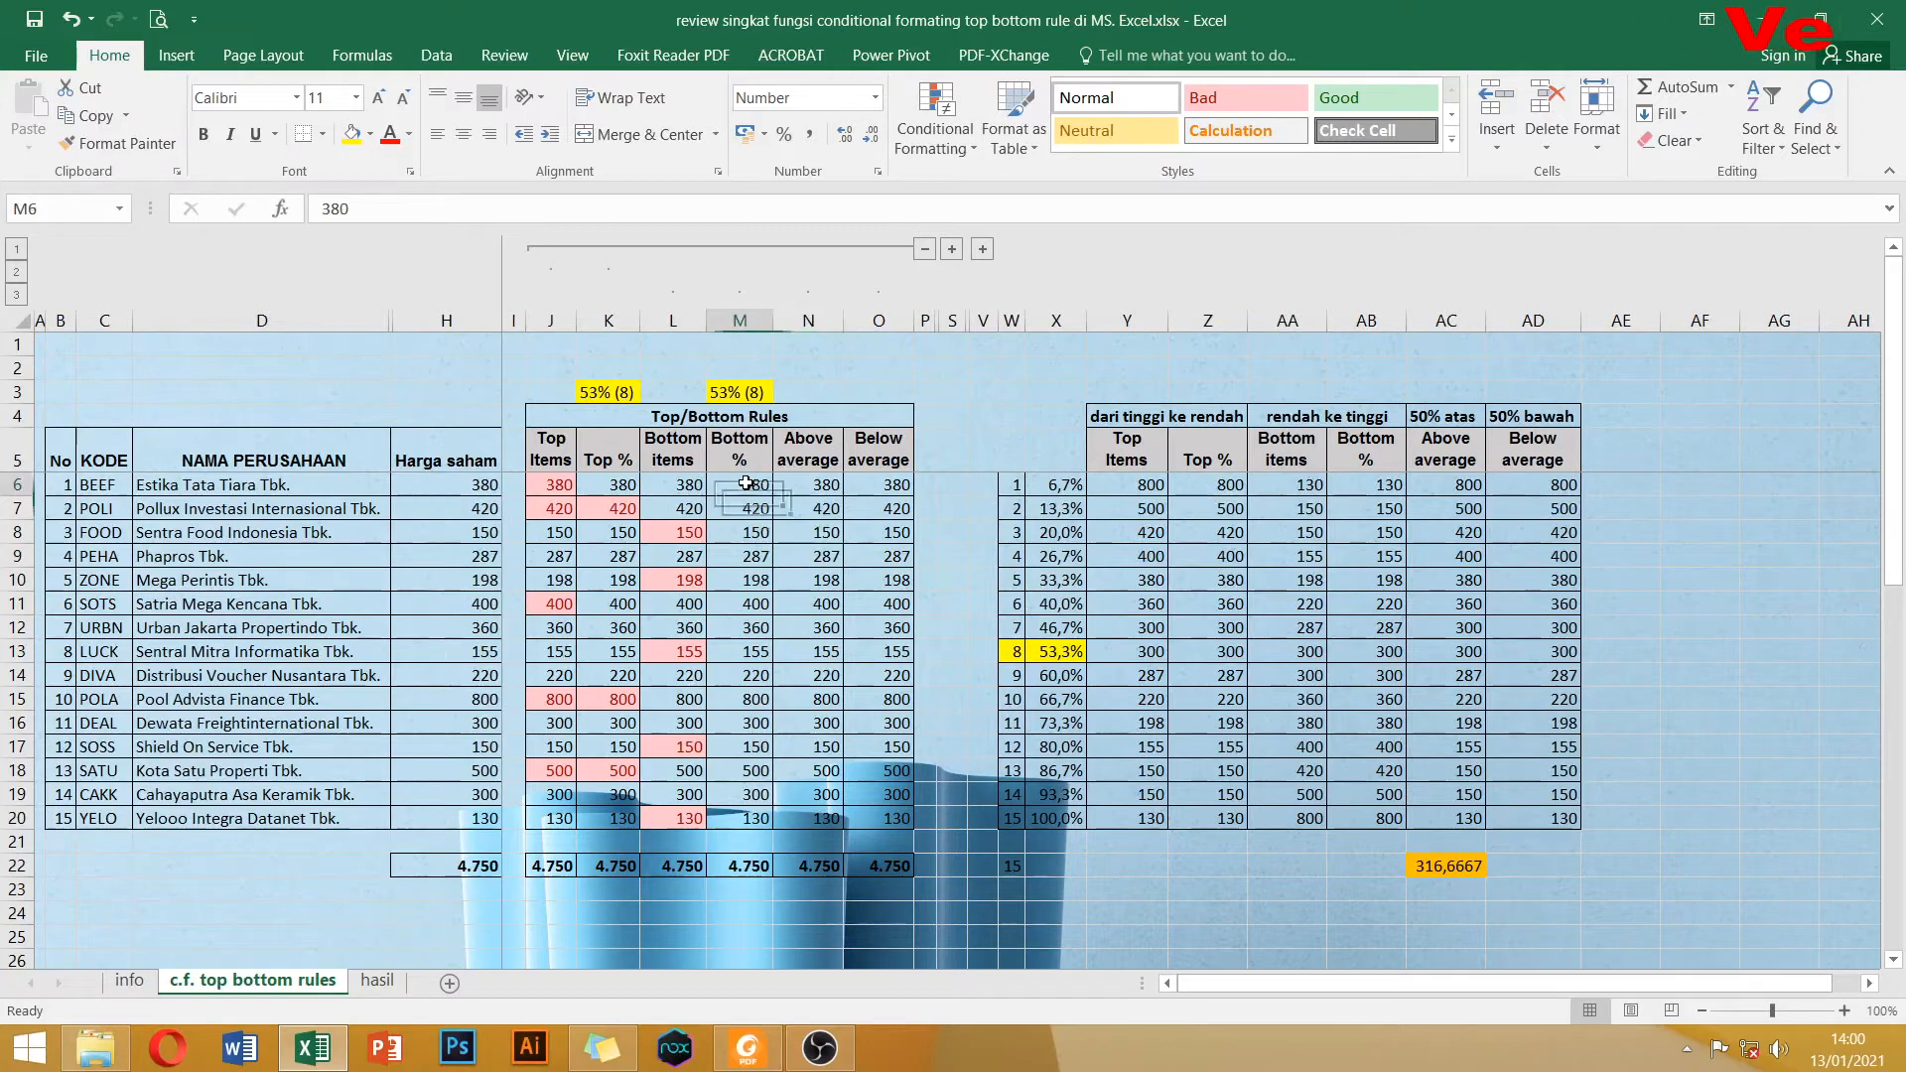
pyautogui.moveTo(745, 484); pyautogui.dragTo(750, 819)
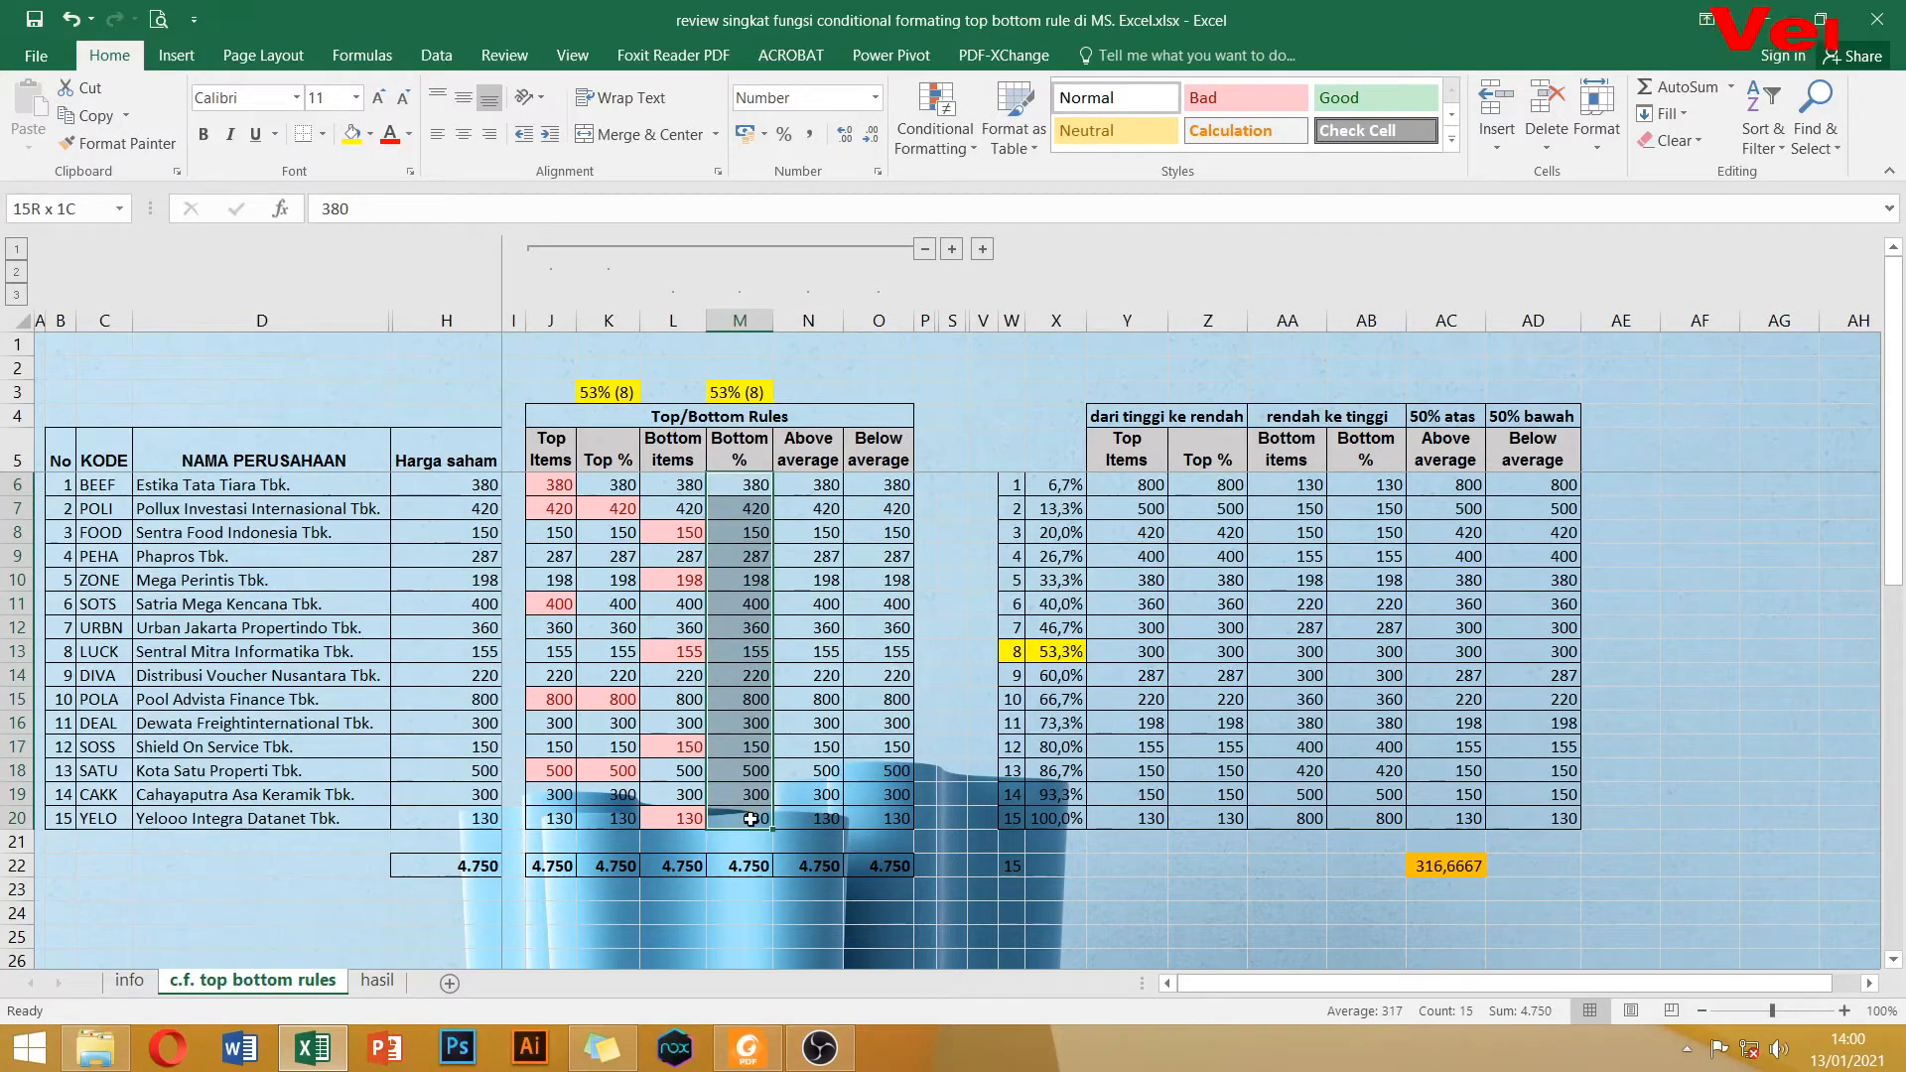
pyautogui.click(944, 149)
pyautogui.moveTo(1049, 238)
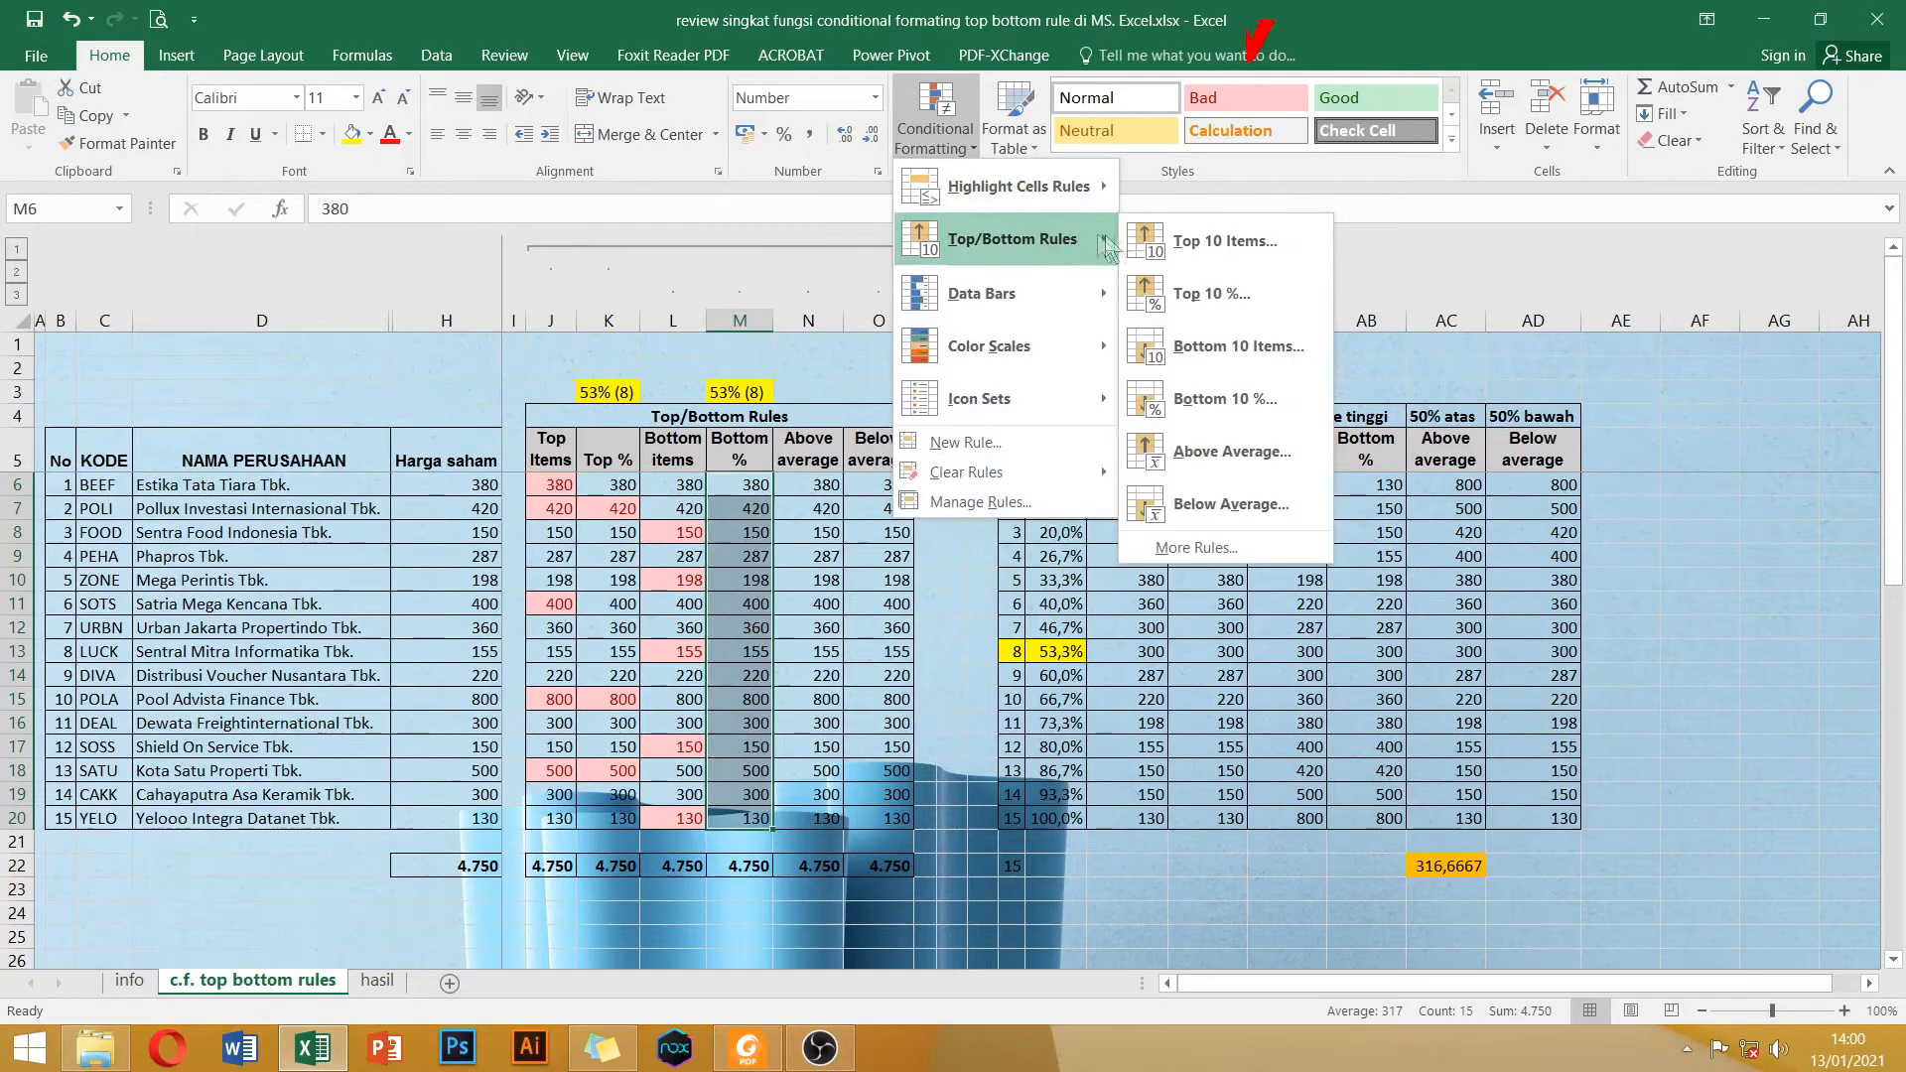
pyautogui.click(1215, 397)
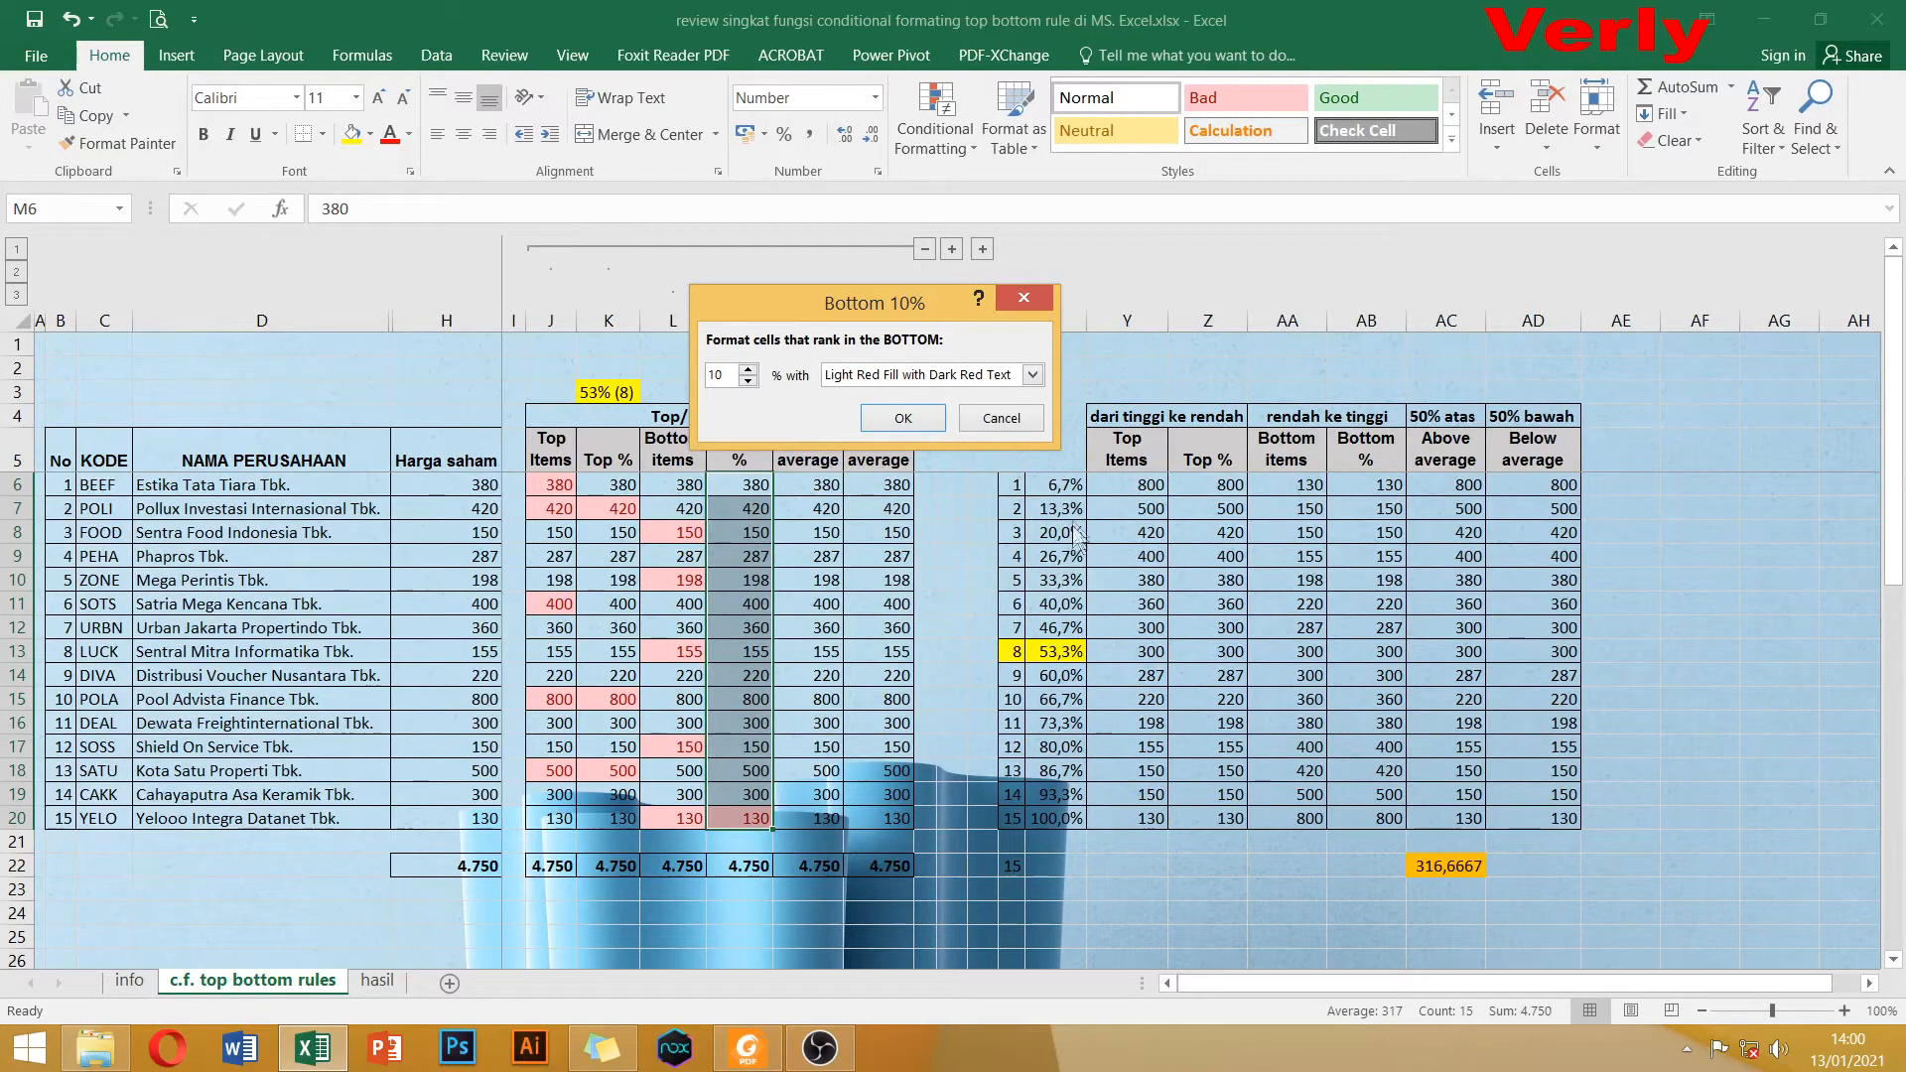
pyautogui.press('Tab')
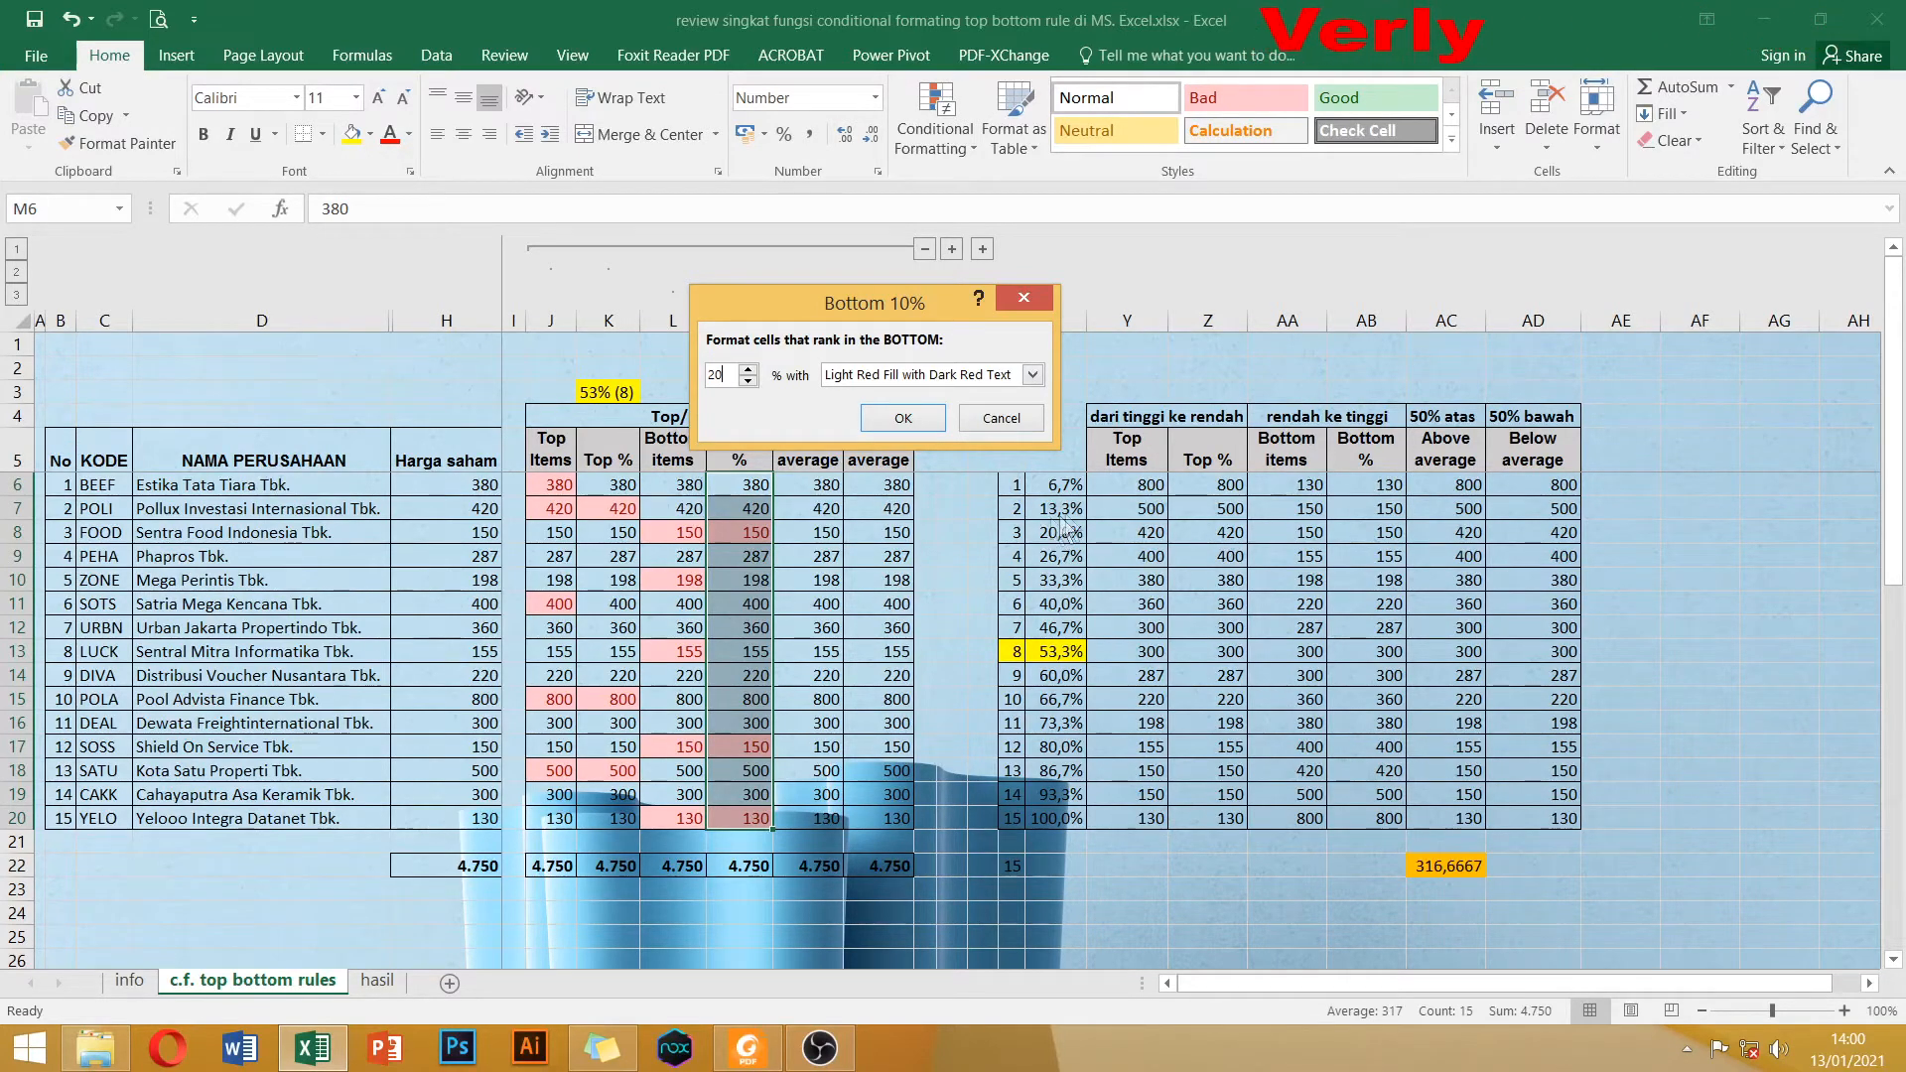
pyautogui.click(903, 417)
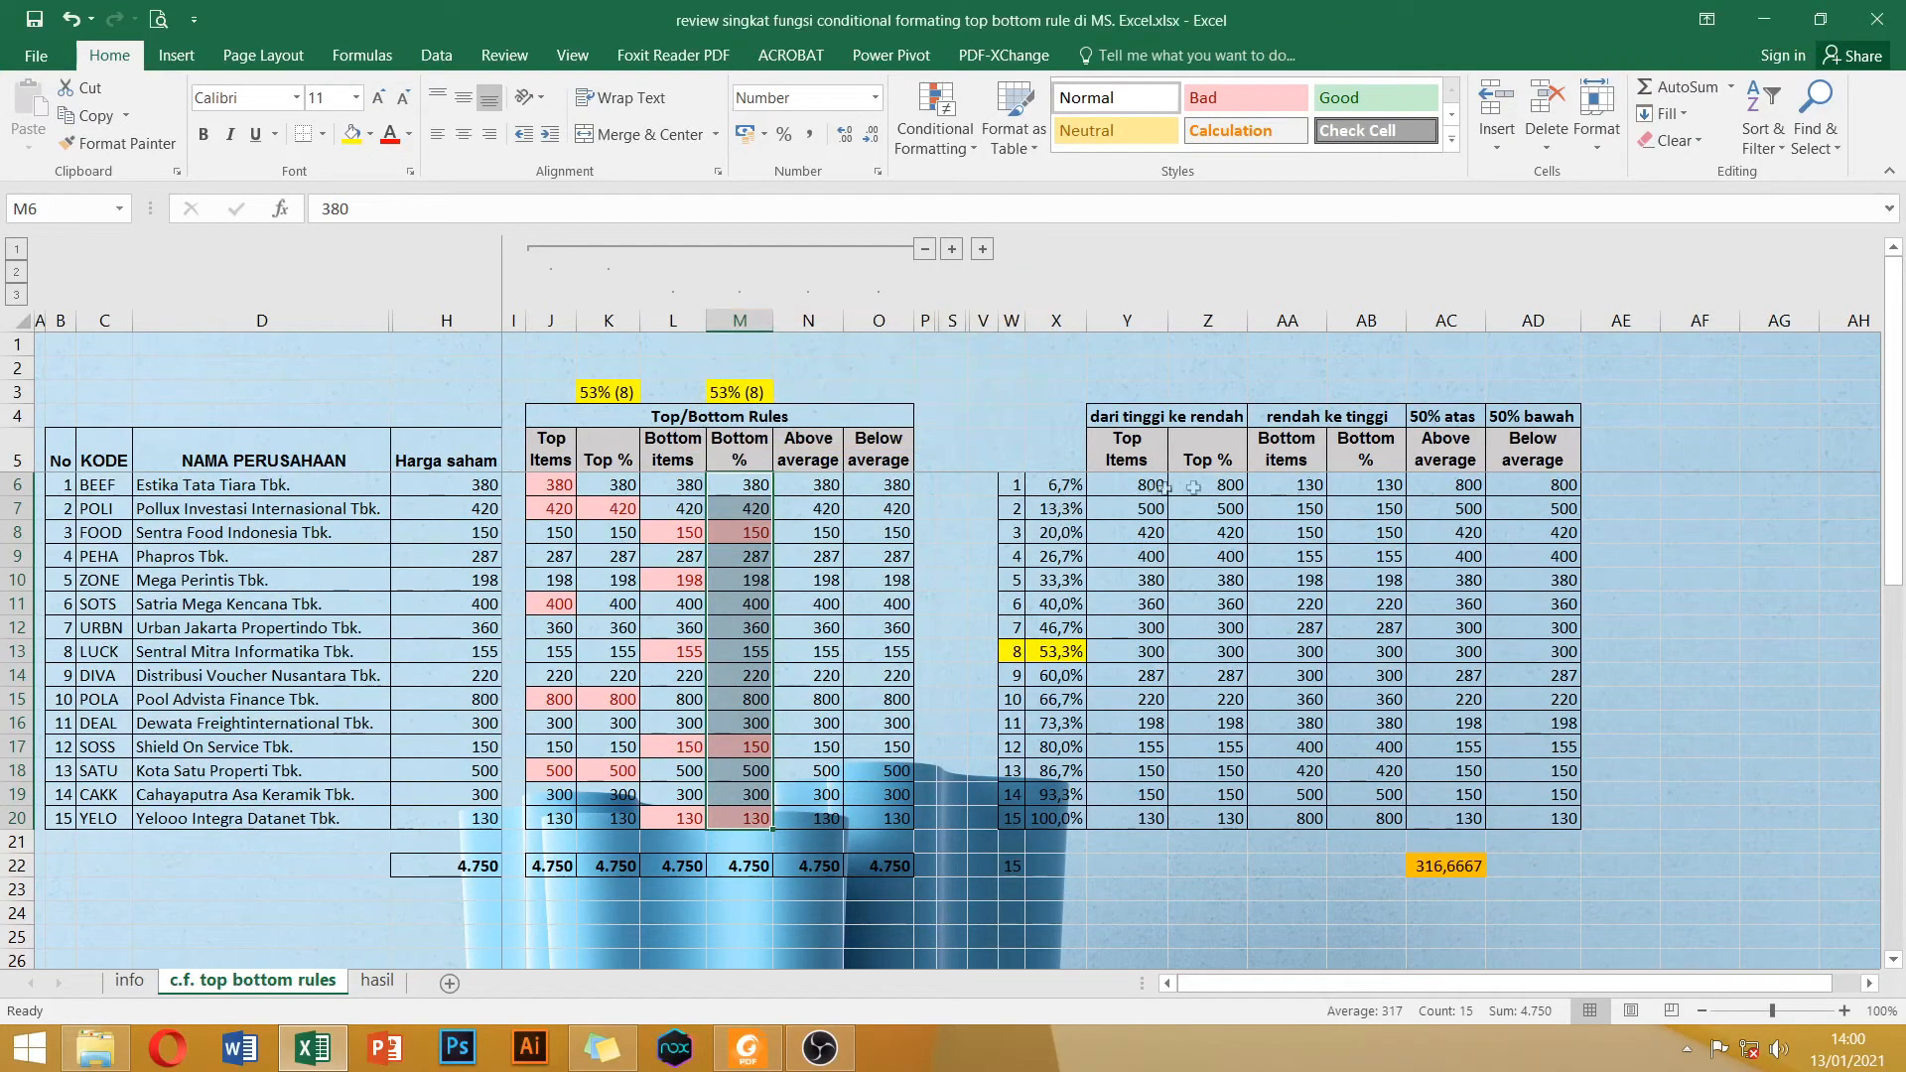
pyautogui.moveTo(1291, 487); pyautogui.dragTo(1294, 512)
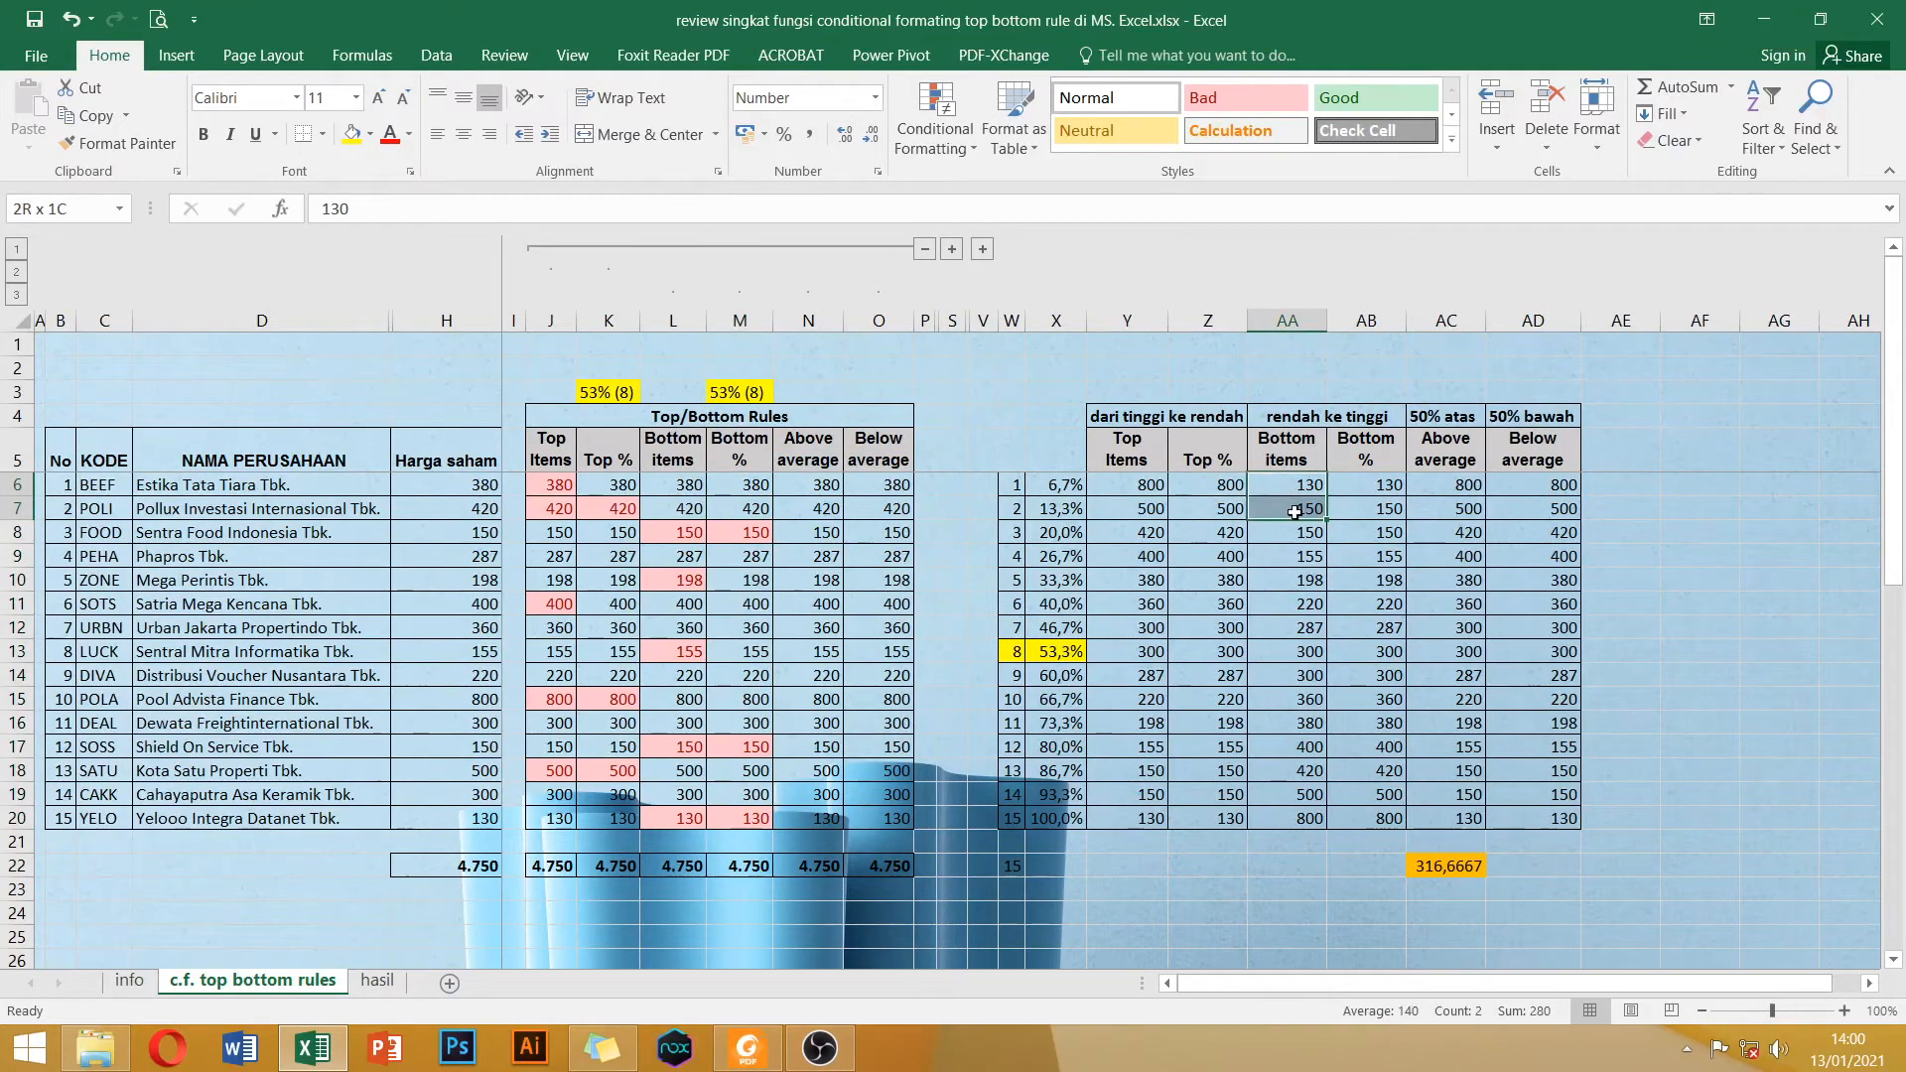
pyautogui.moveTo(740, 485); pyautogui.dragTo(746, 815)
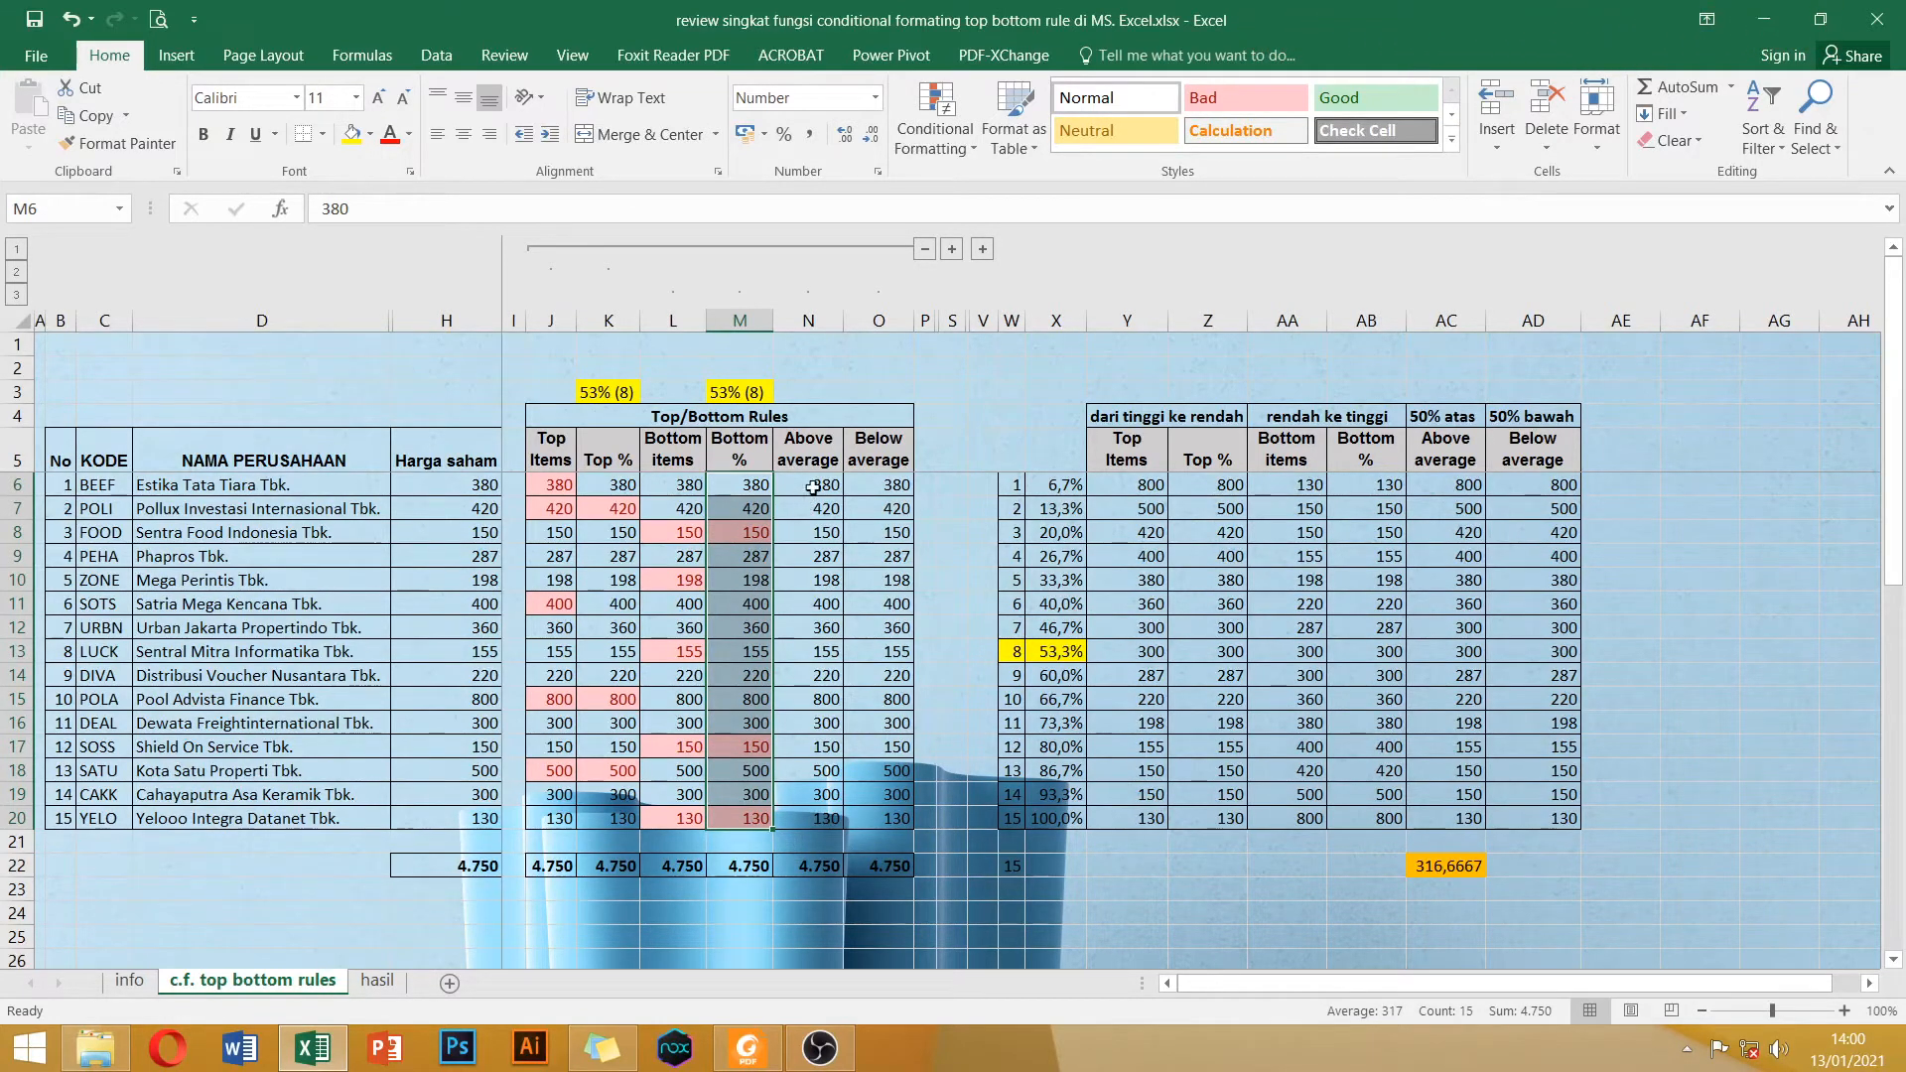
# Examine the average formula in AC22 and the prices above that average in the sorted Above average column.
pyautogui.moveTo(814, 485); pyautogui.dragTo(826, 818)
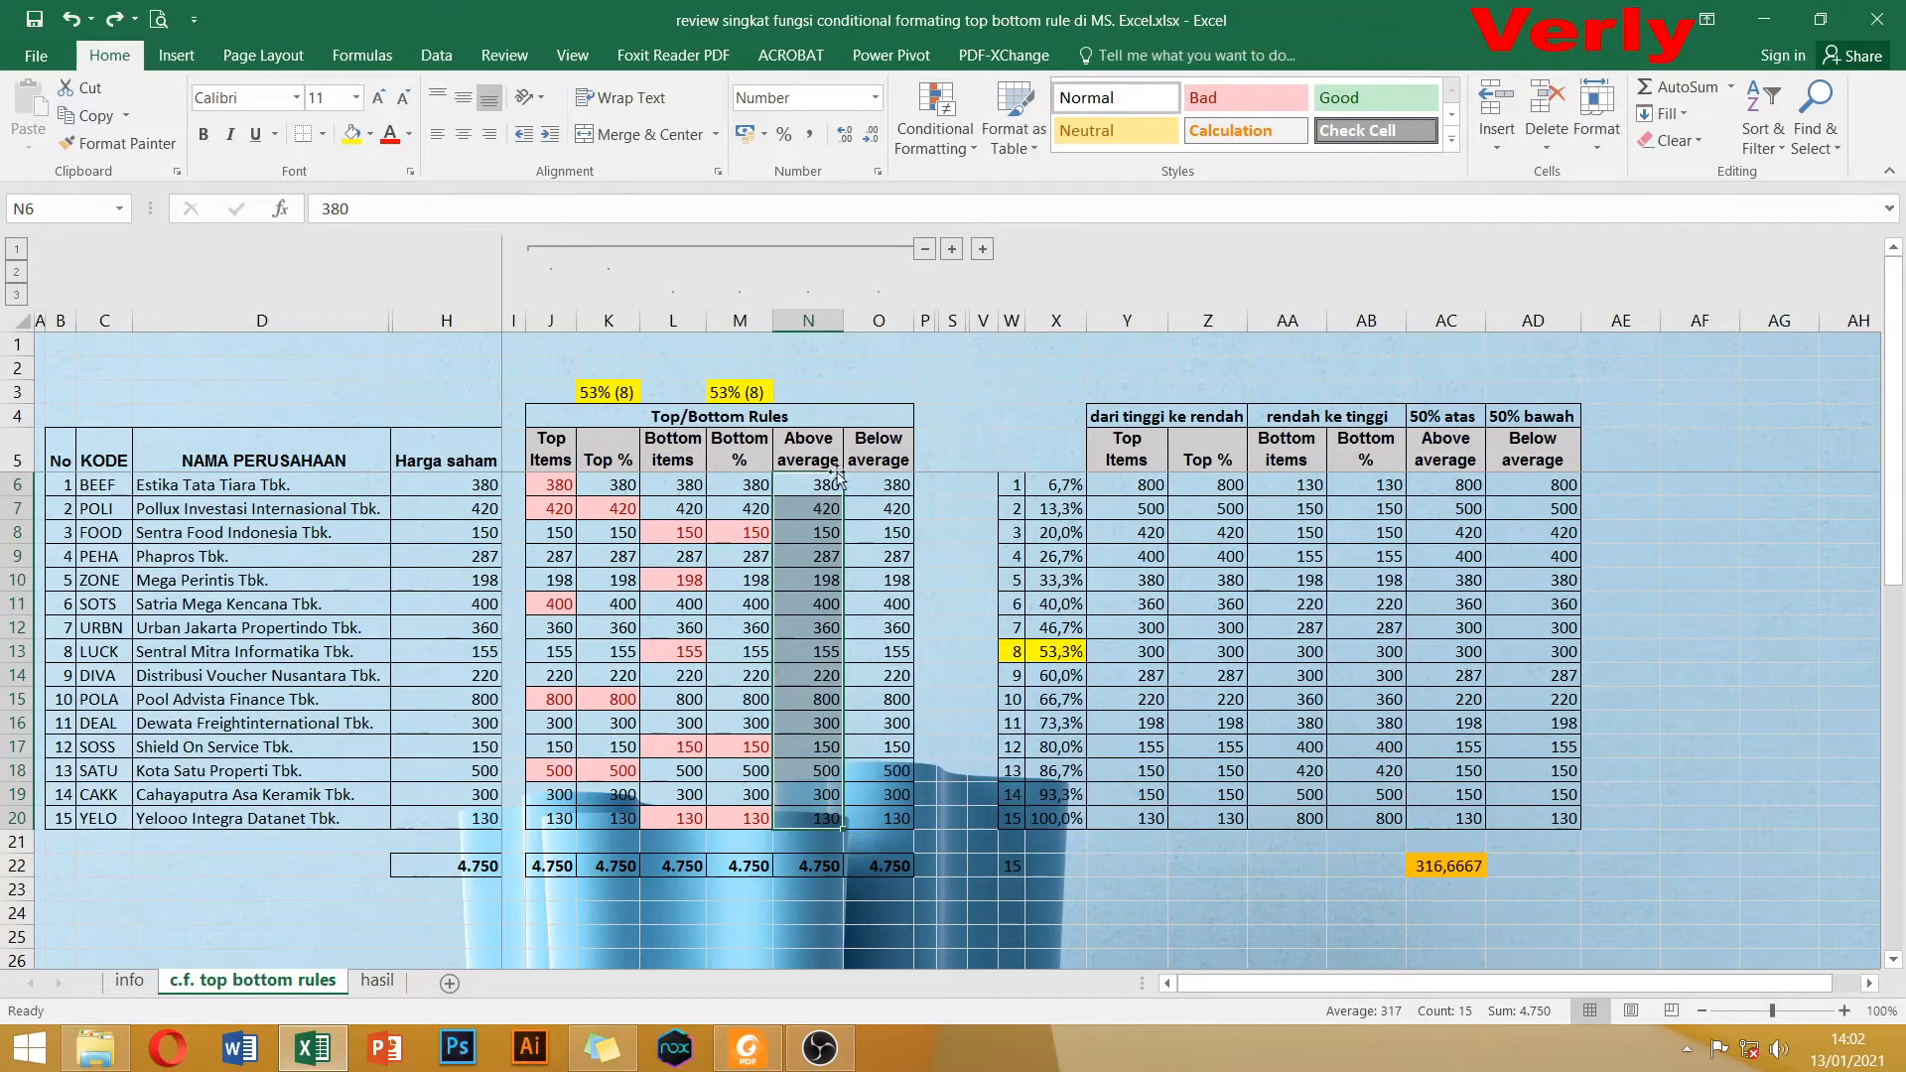
pyautogui.click(1430, 867)
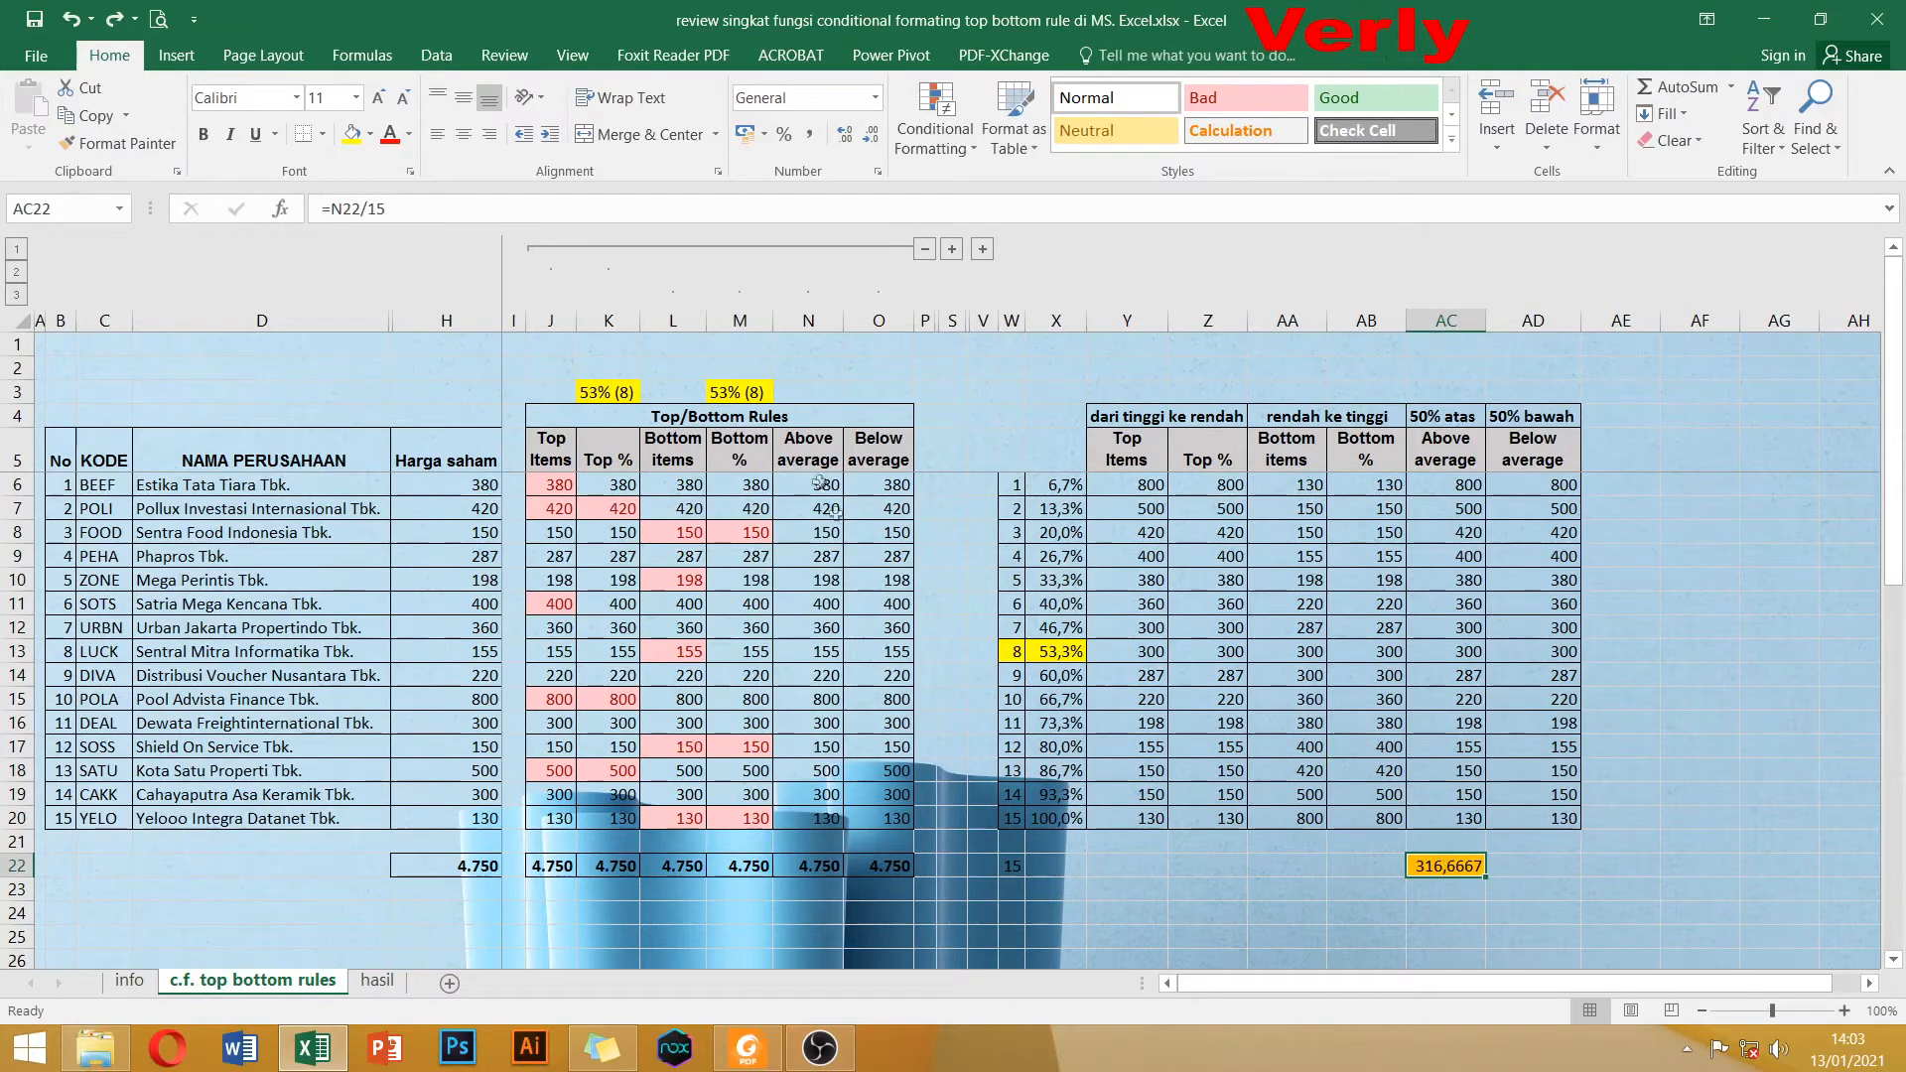
pyautogui.doubleClick(1430, 867)
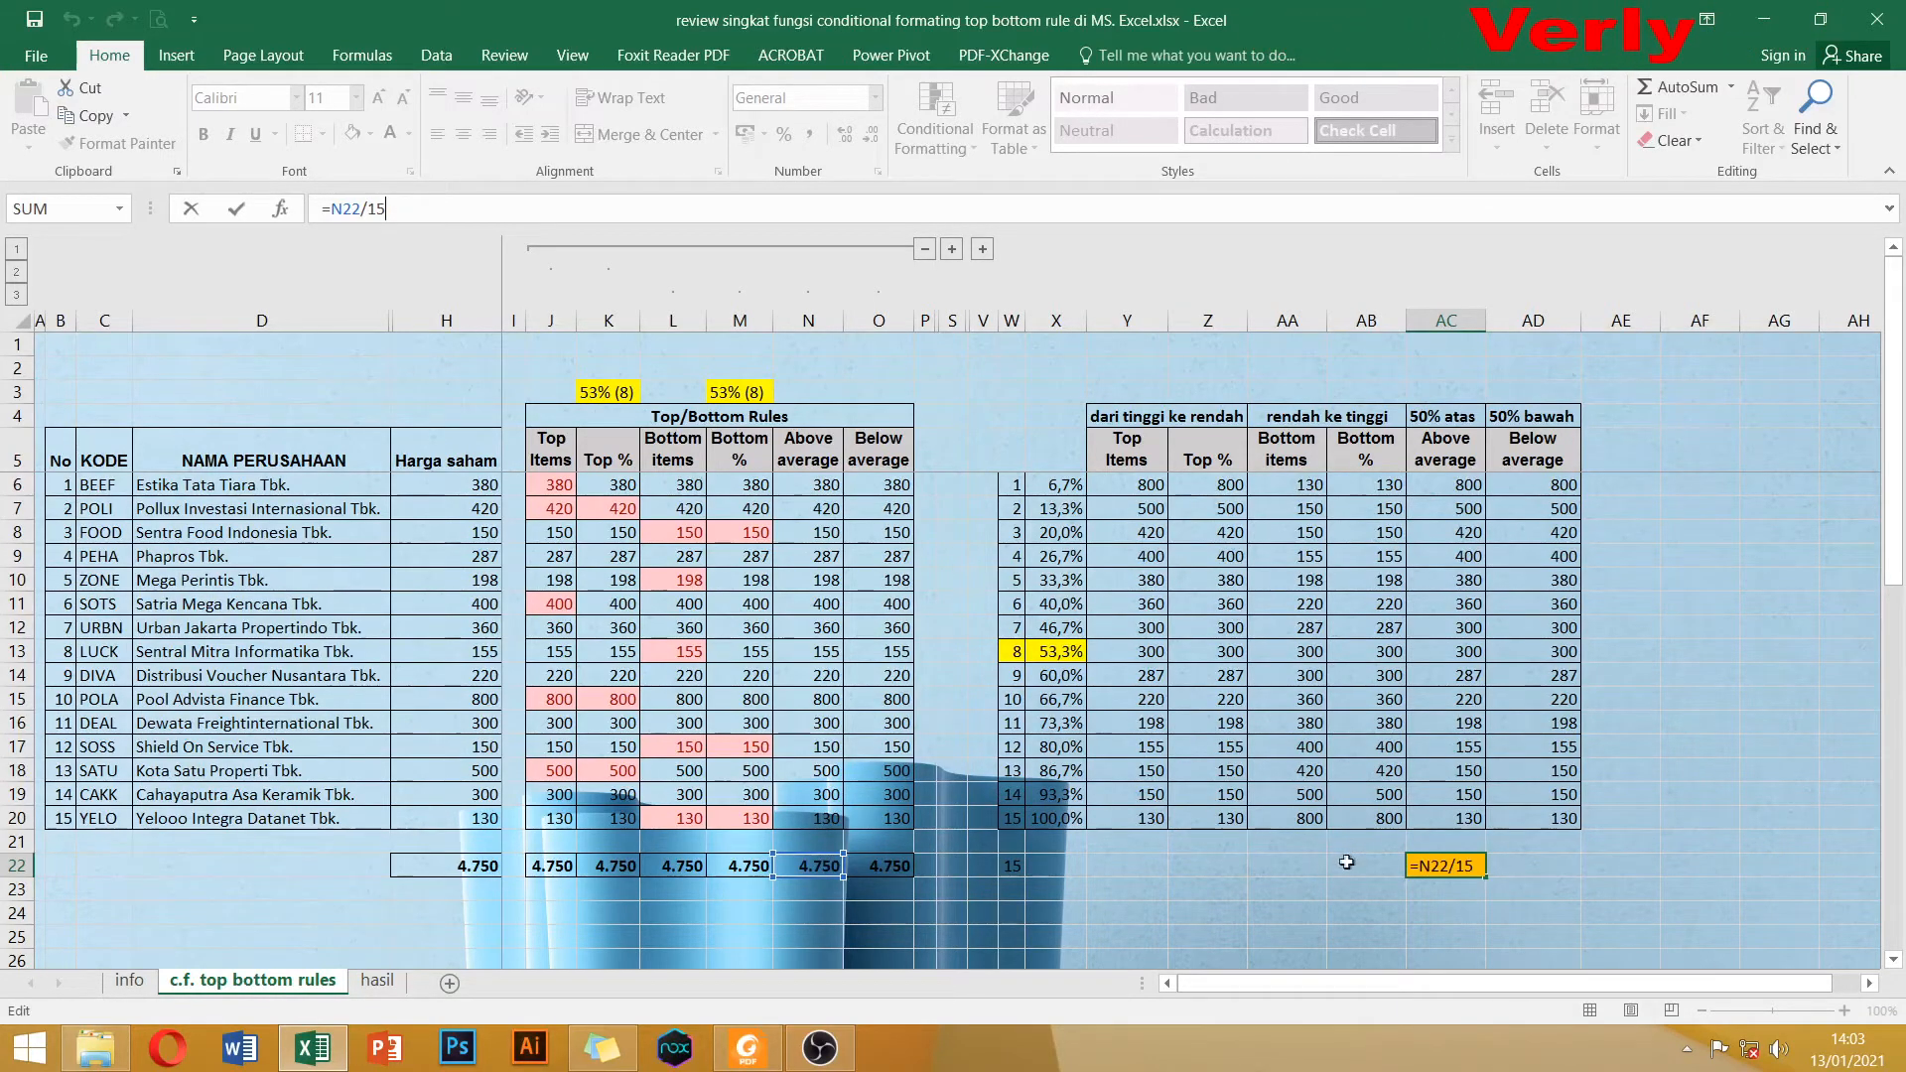
pyautogui.click(1329, 881)
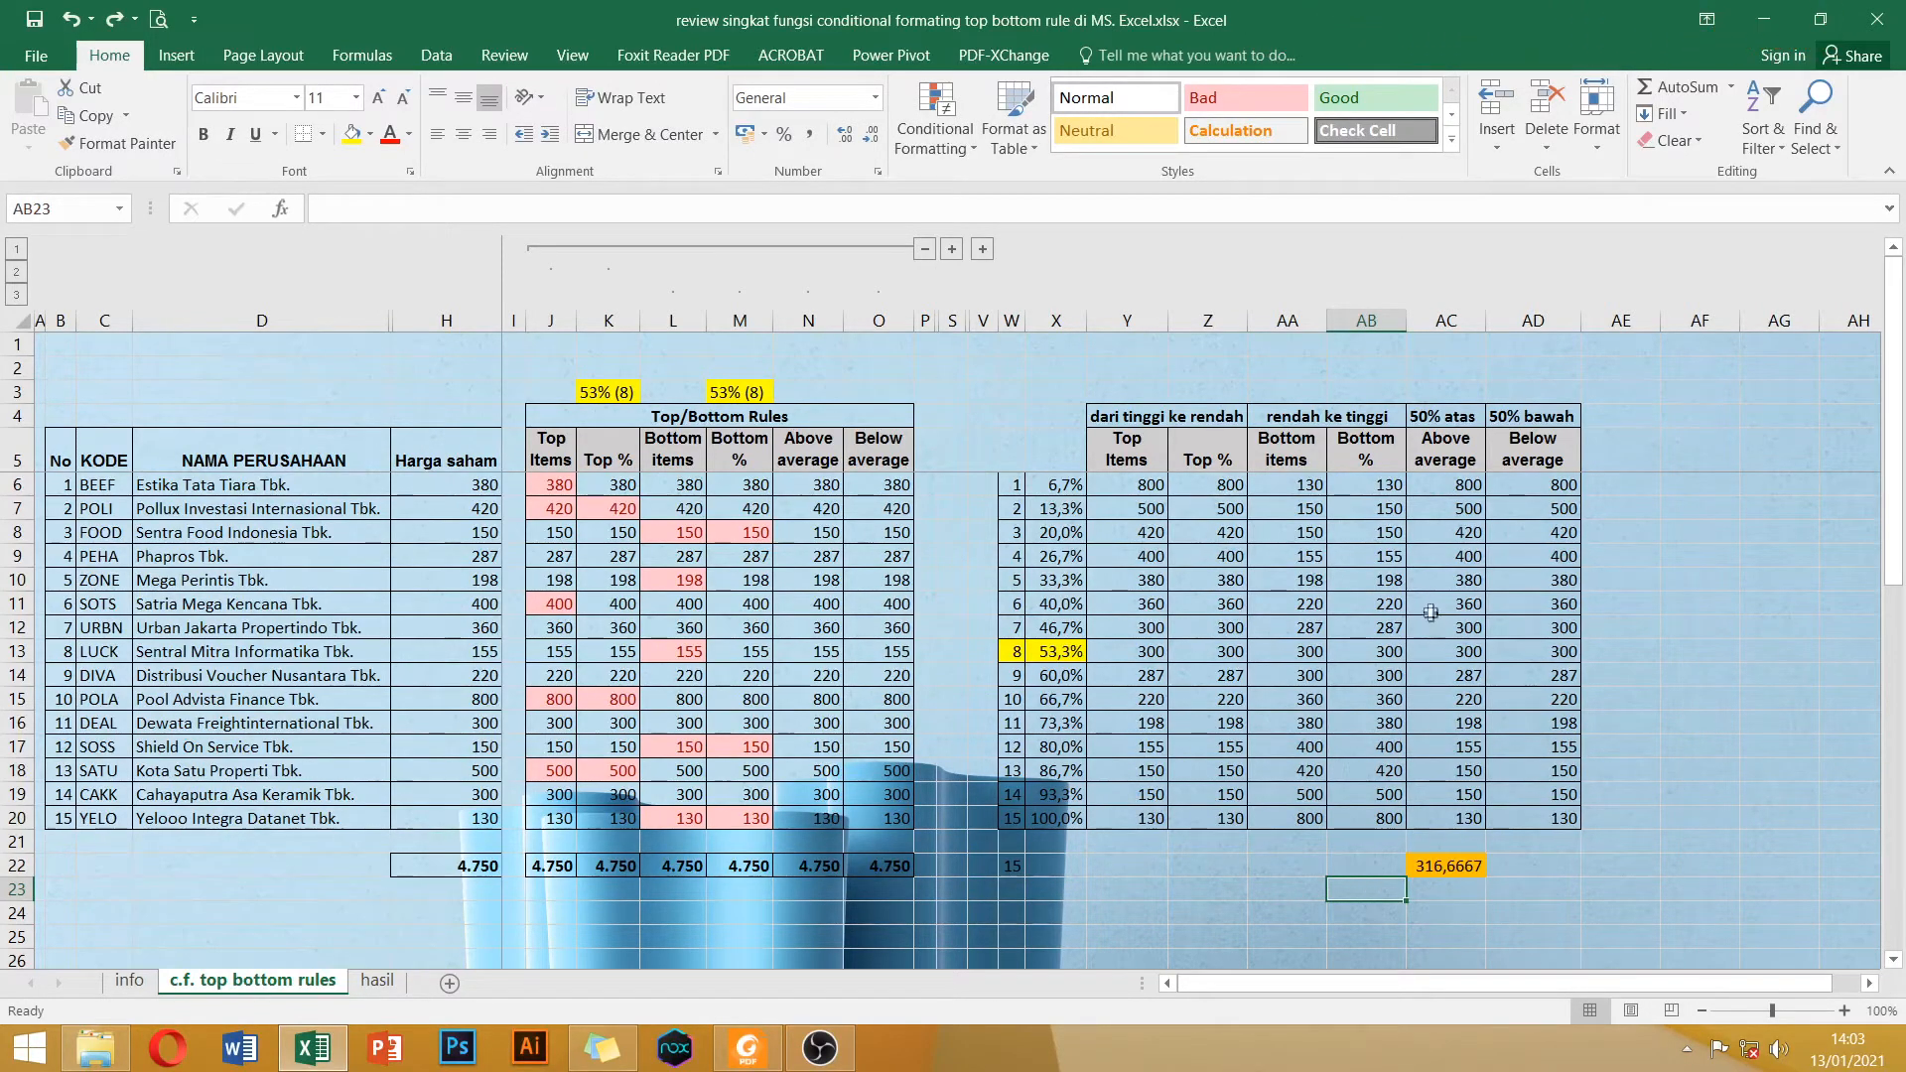
pyautogui.moveTo(1448, 481); pyautogui.dragTo(1452, 607)
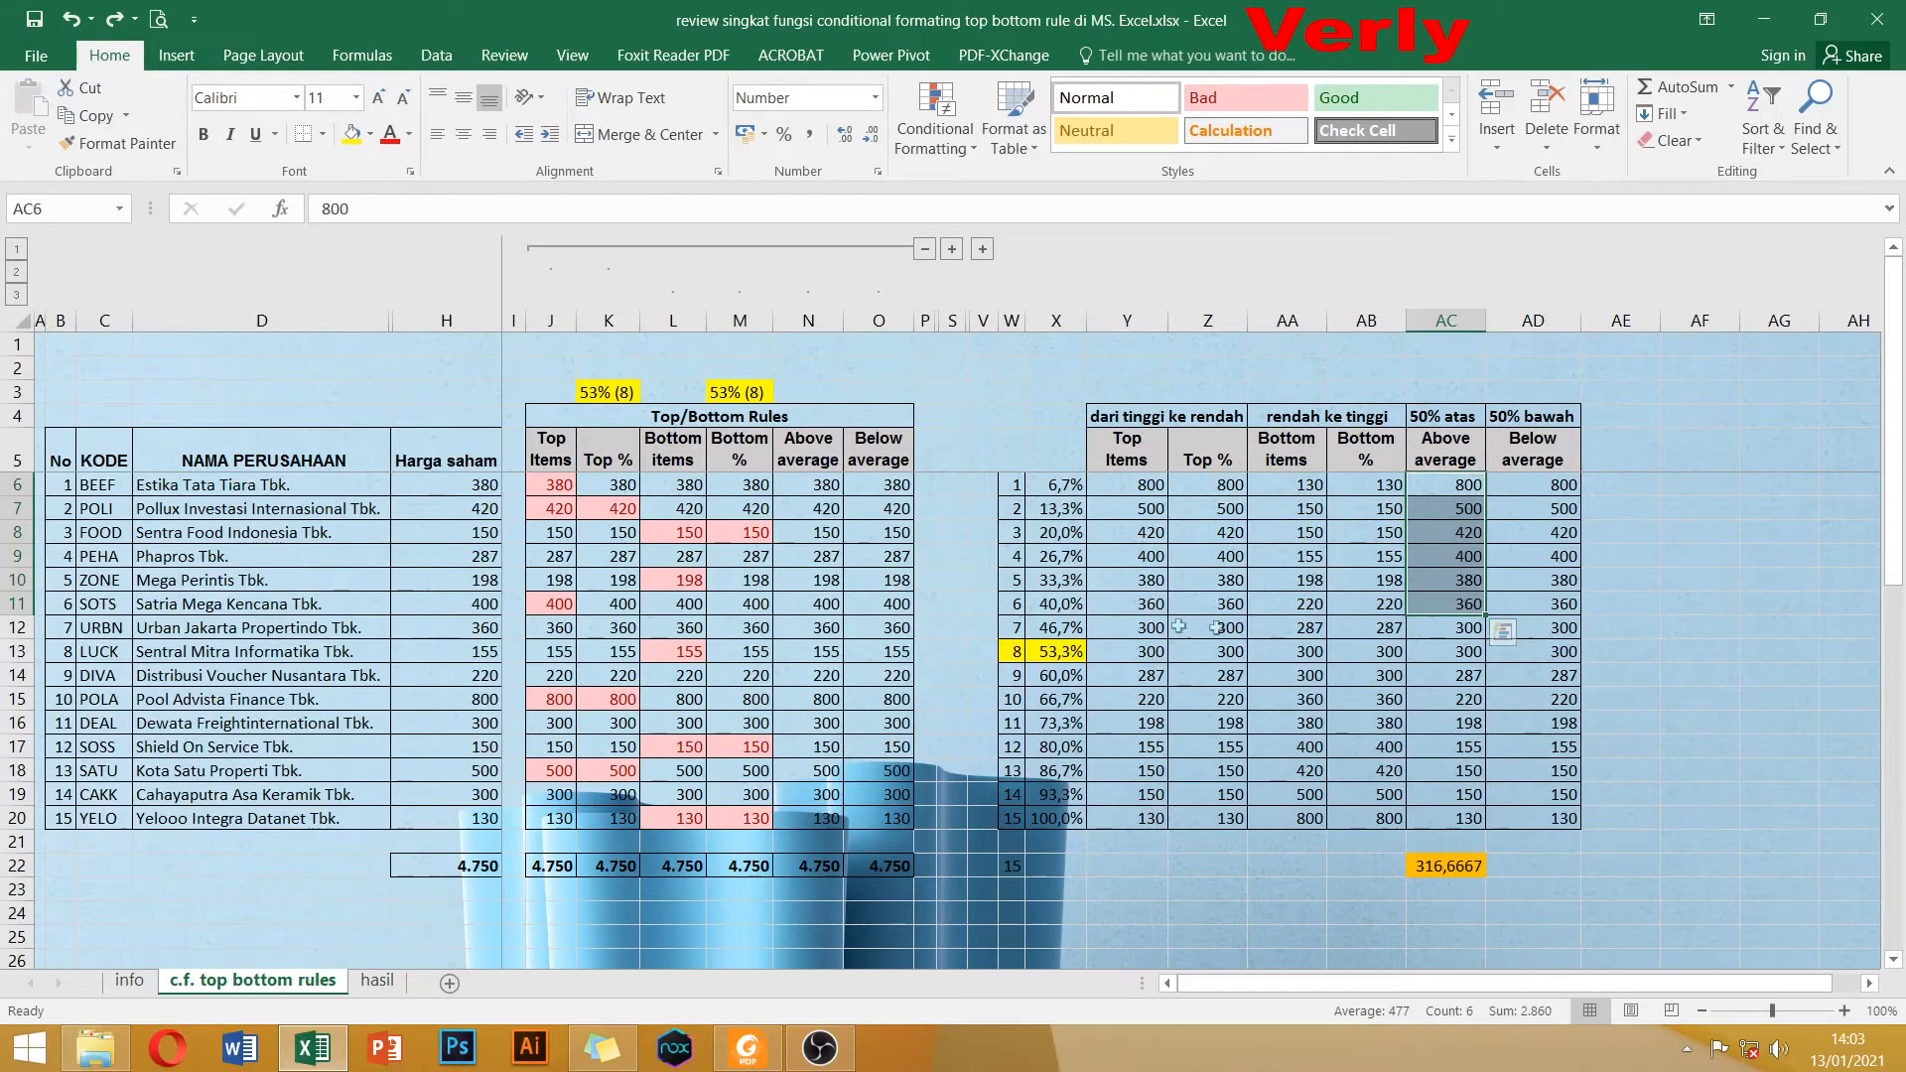
# Highlight the above-average values in the Above average column (N6:N20) with Light Red Fill with Dark Red Text.
pyautogui.moveTo(809, 484); pyautogui.dragTo(806, 818)
pyautogui.click(944, 143)
pyautogui.moveTo(1071, 235)
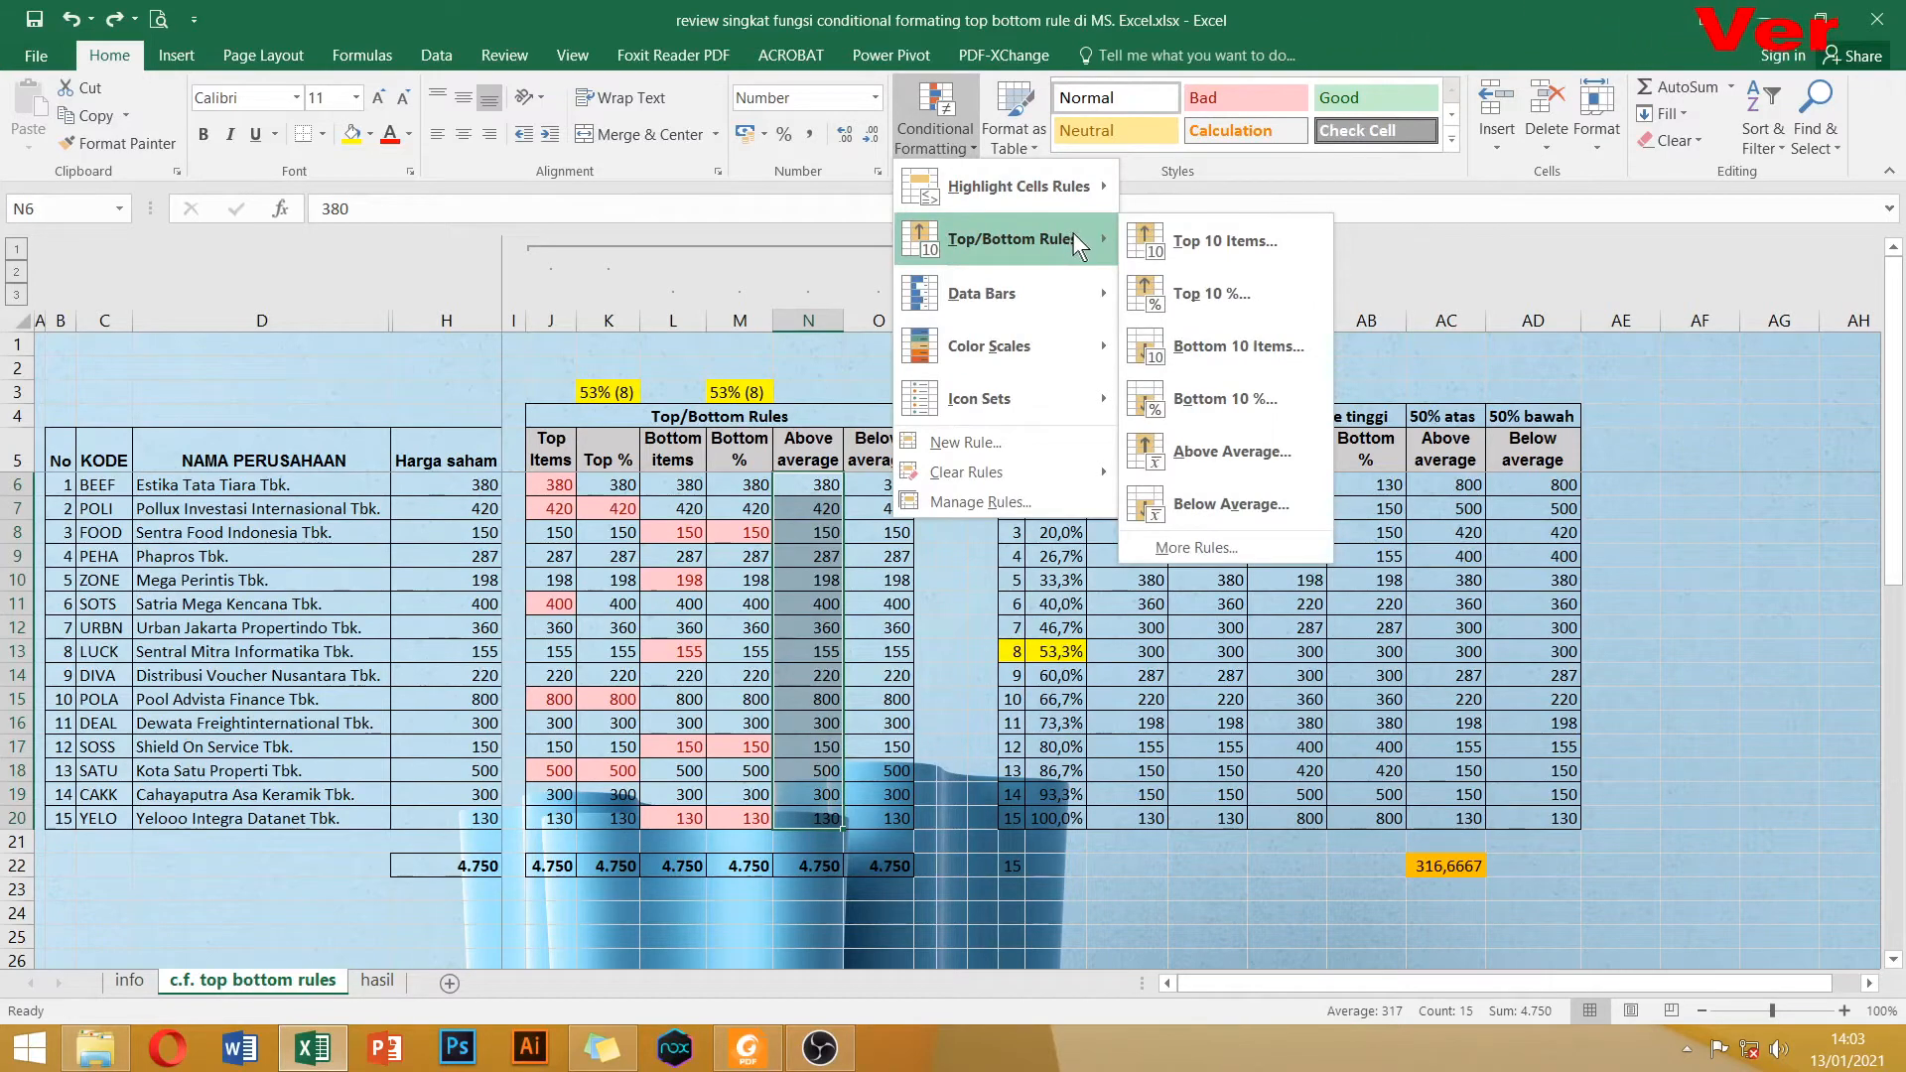
pyautogui.click(1242, 447)
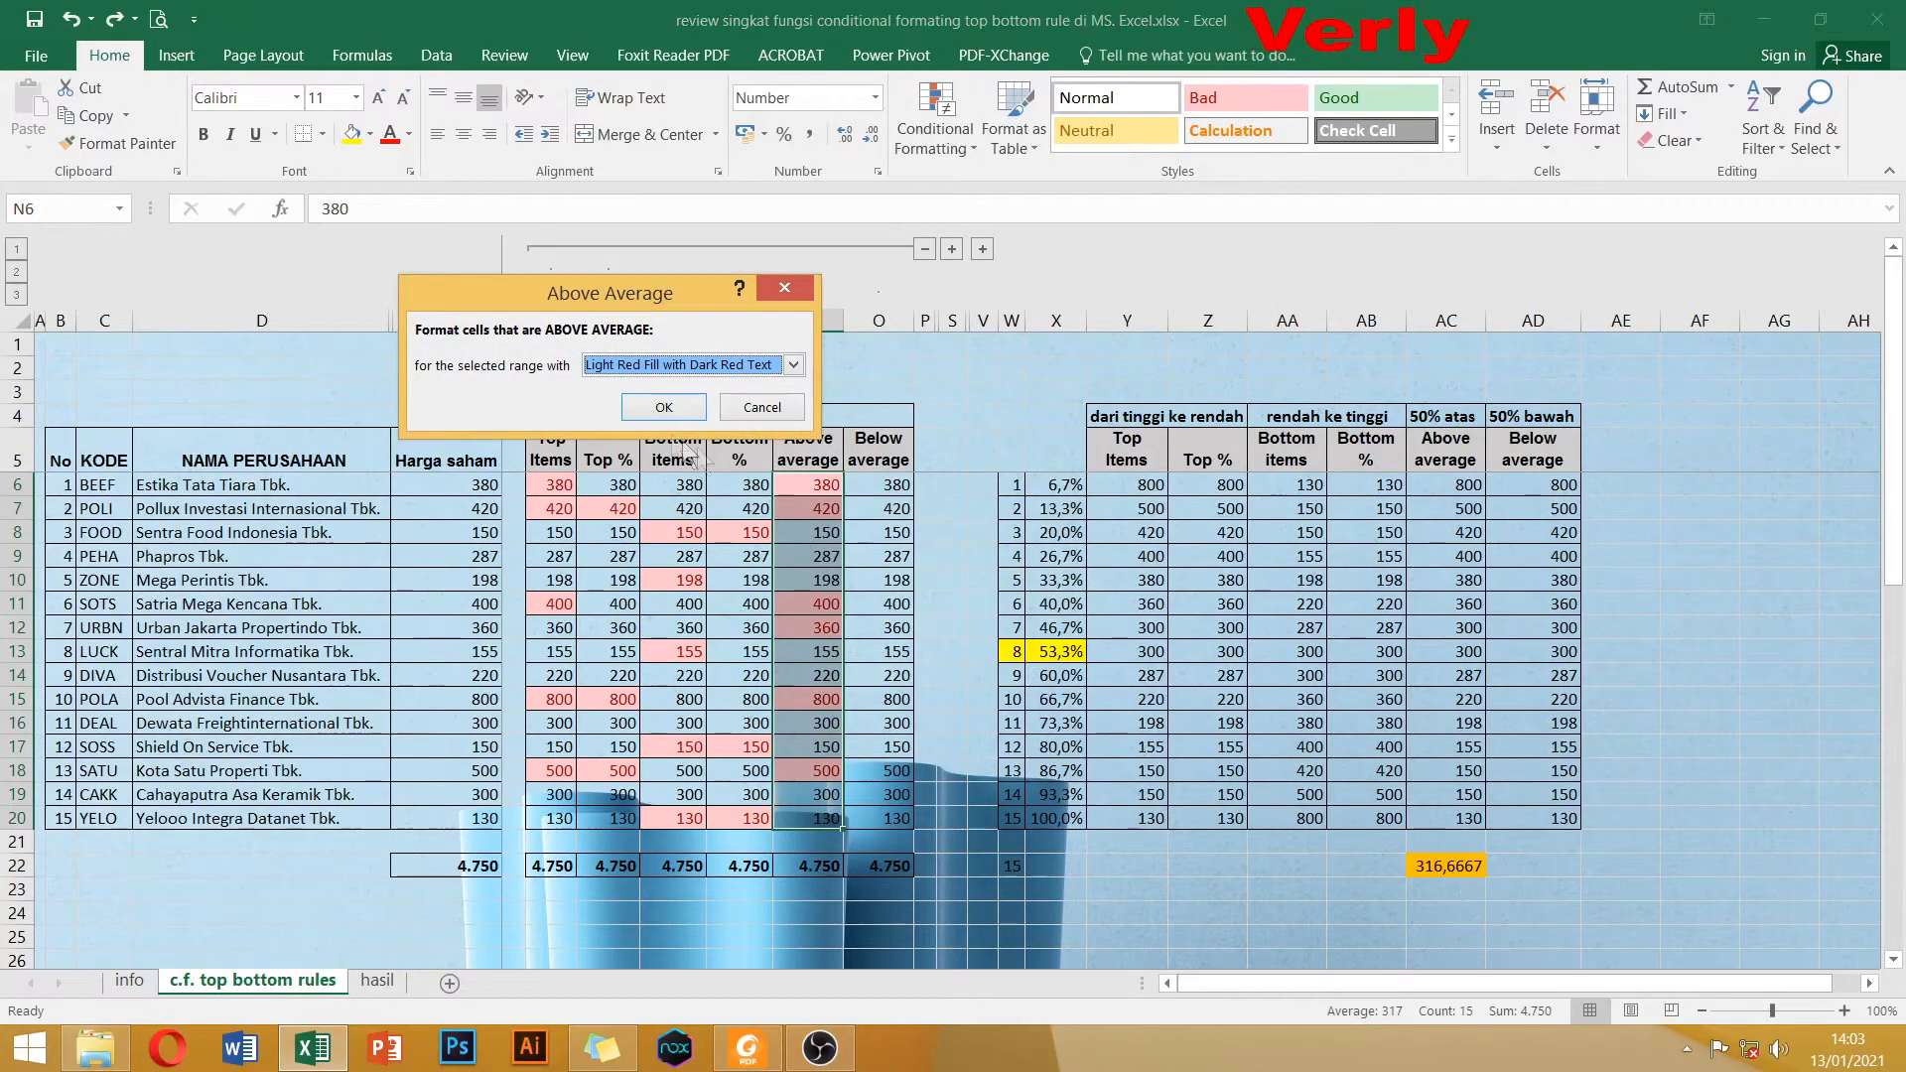
pyautogui.click(664, 407)
pyautogui.click(832, 561)
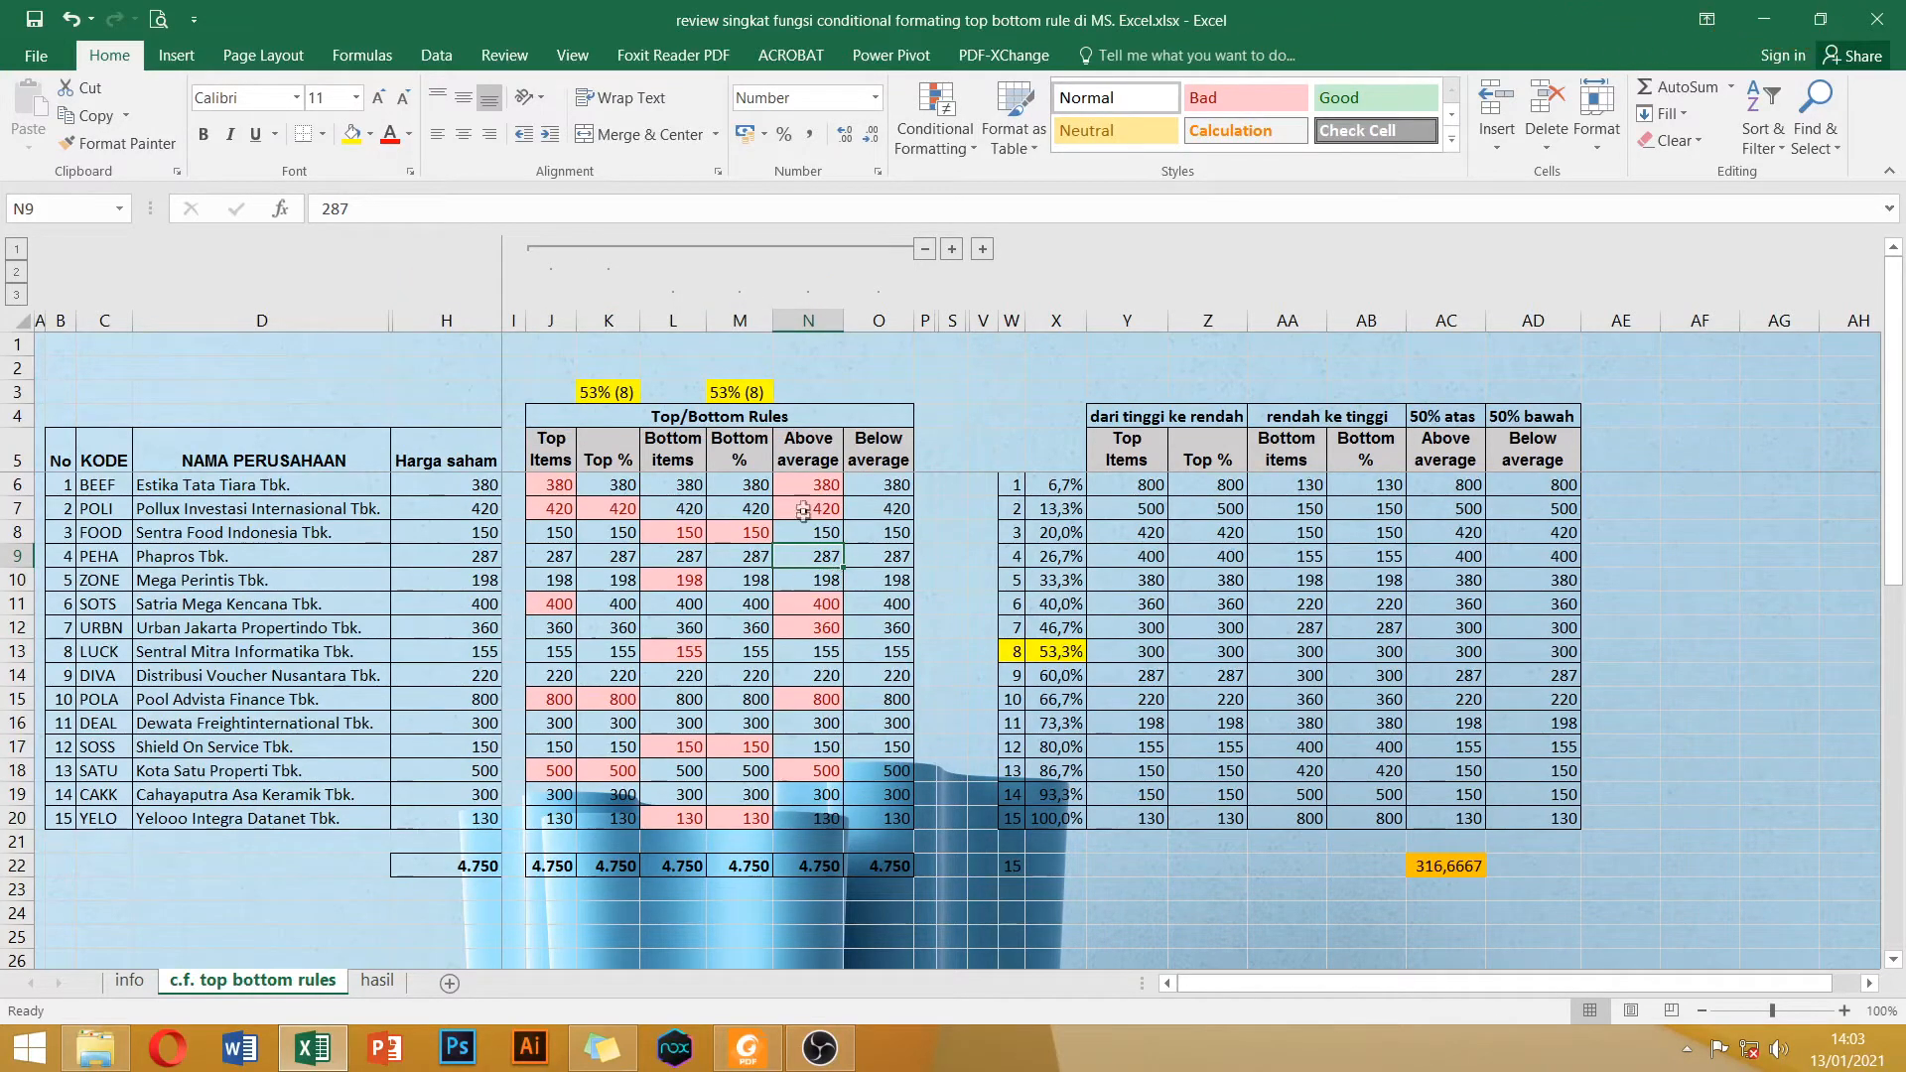
pyautogui.click(816, 607)
pyautogui.click(808, 699)
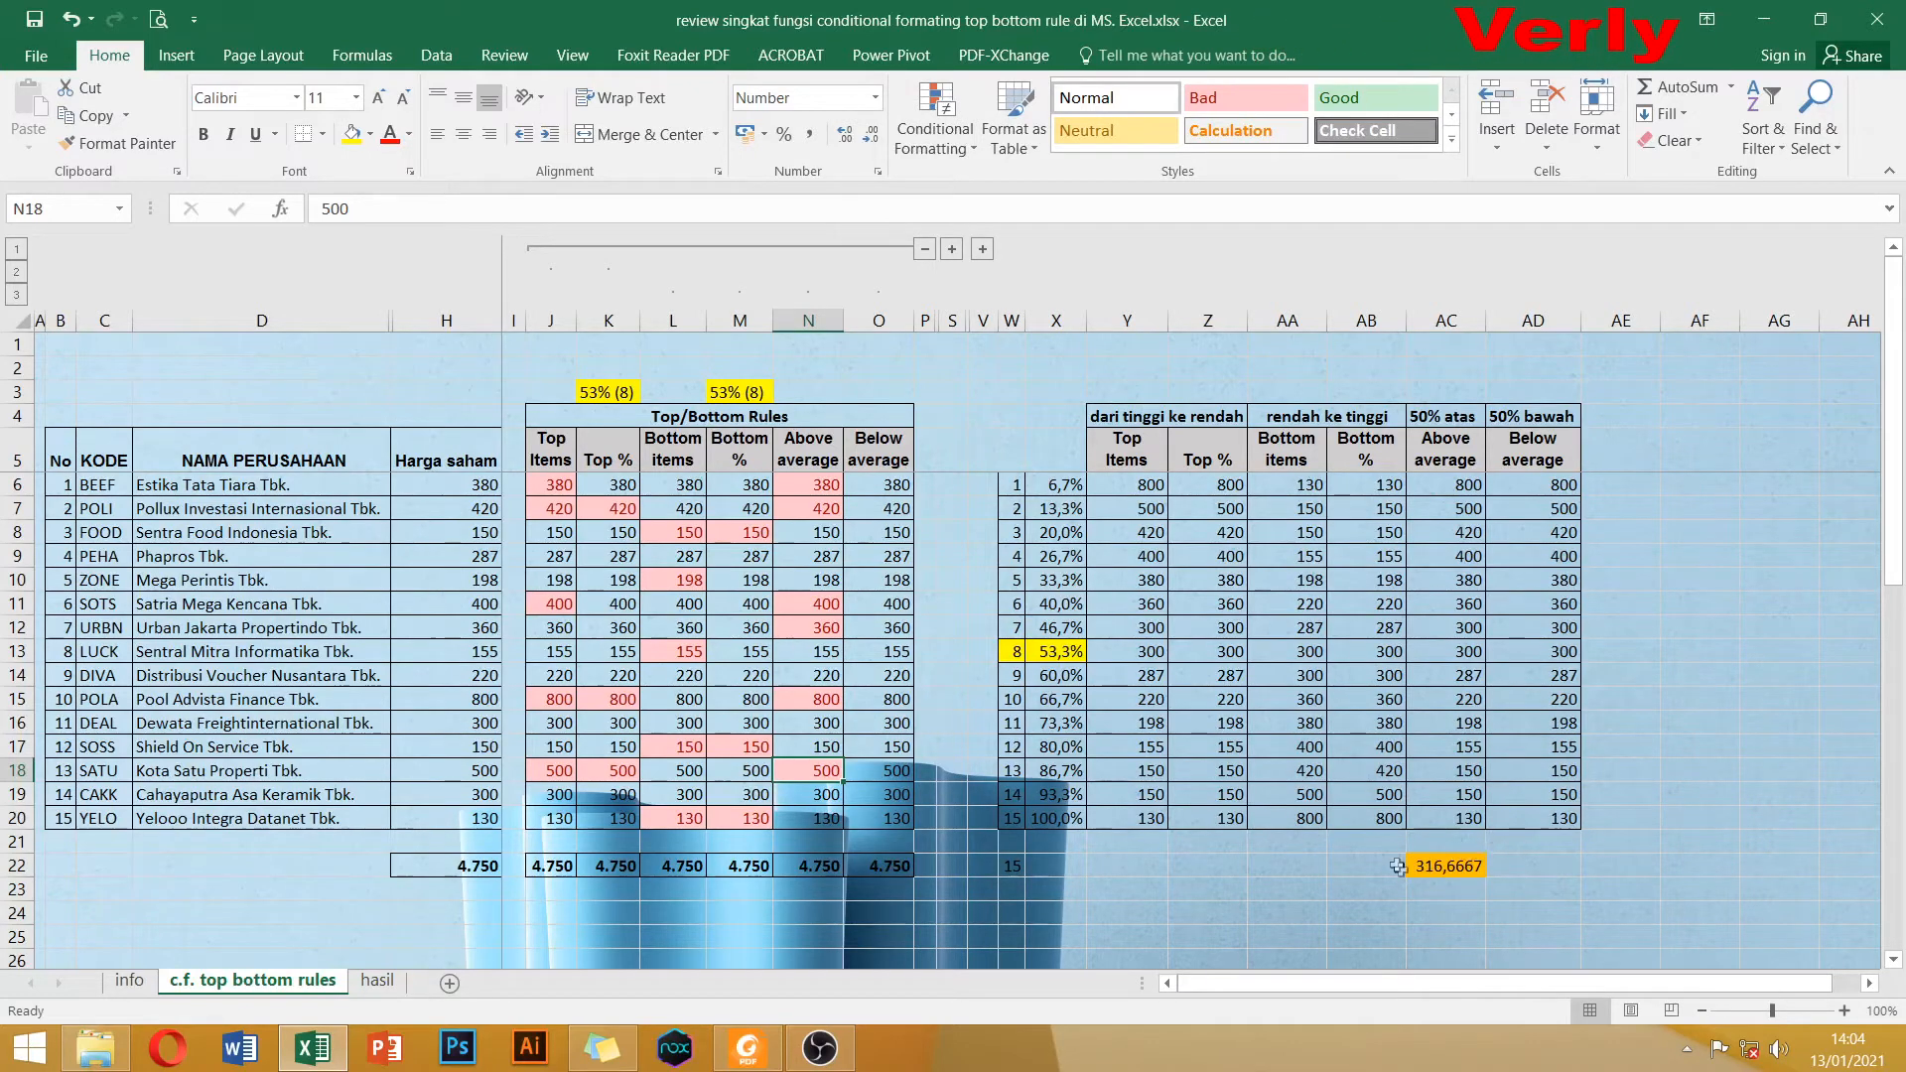
pyautogui.click(985, 451)
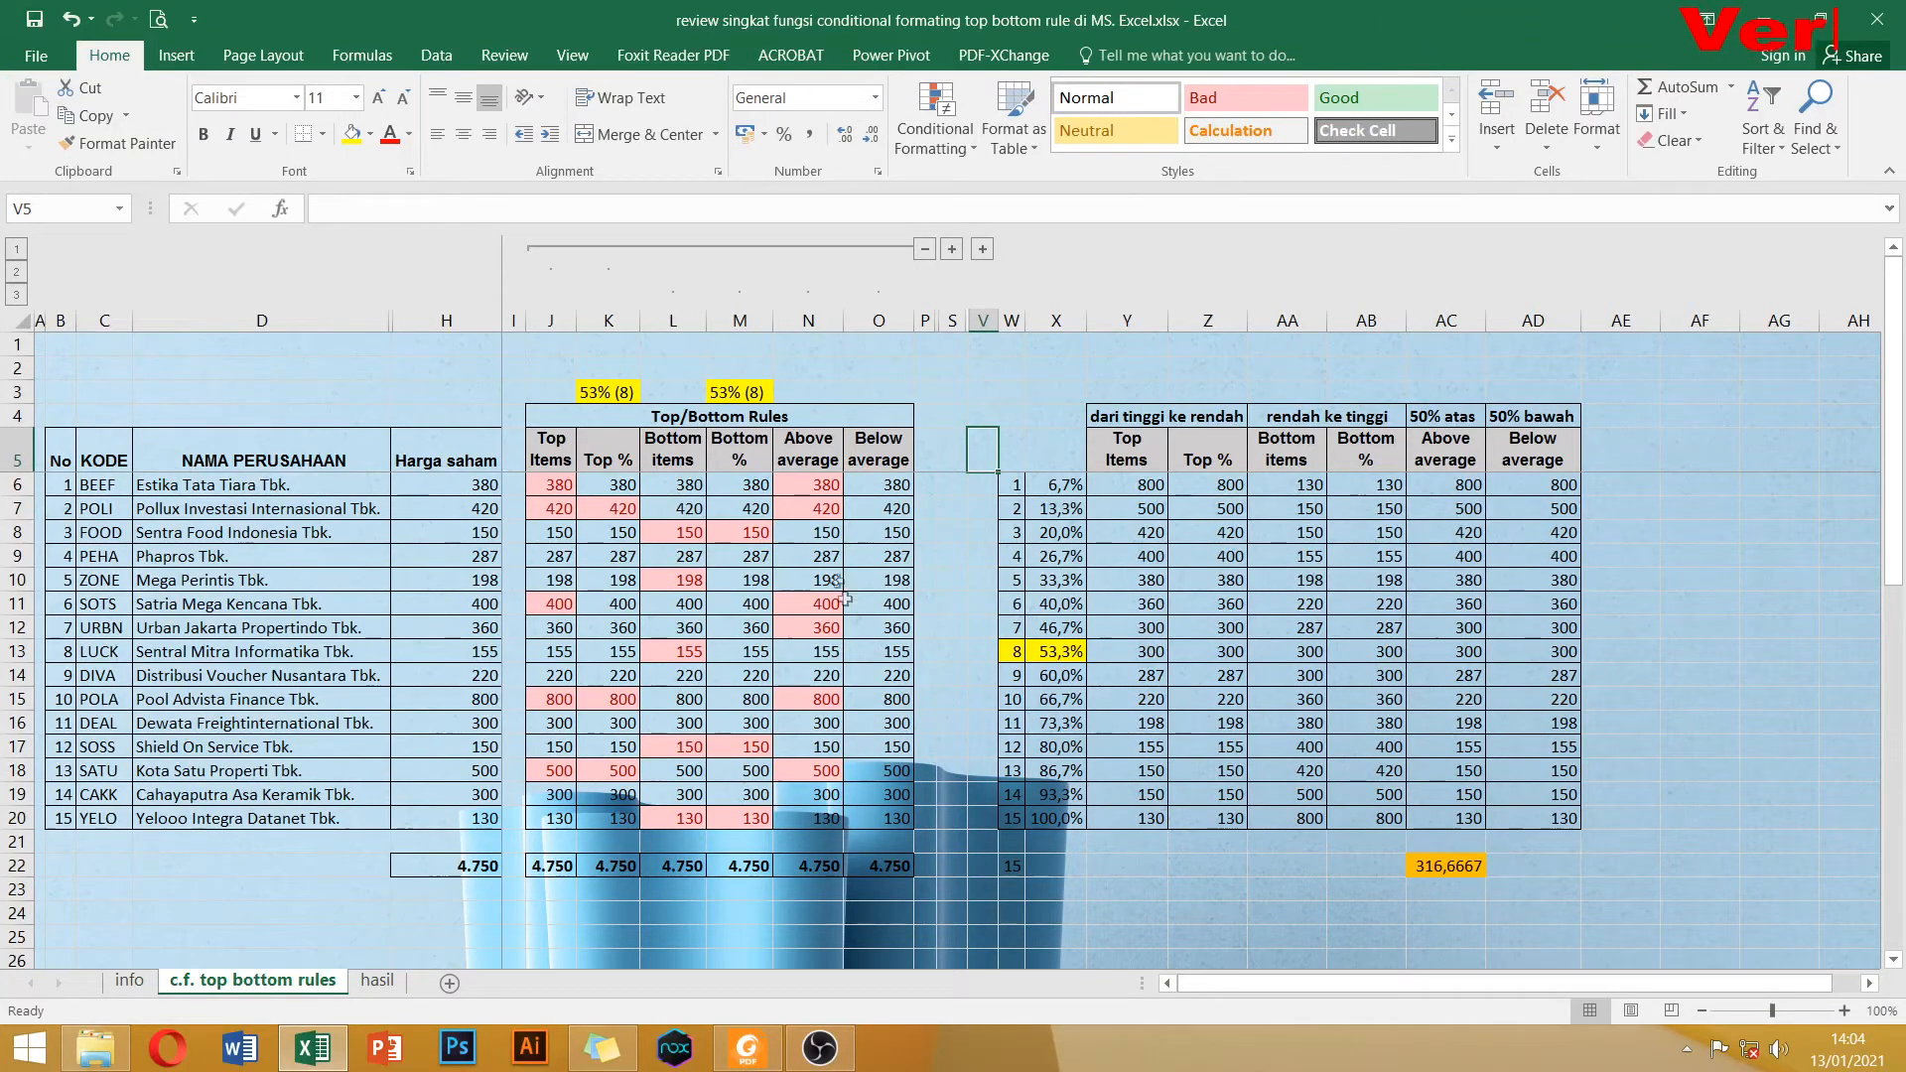
# Highlight the below-average values in the Below average column (O6:O20) with Light Red Fill with Dark Red Text.
pyautogui.moveTo(864, 485); pyautogui.dragTo(879, 818)
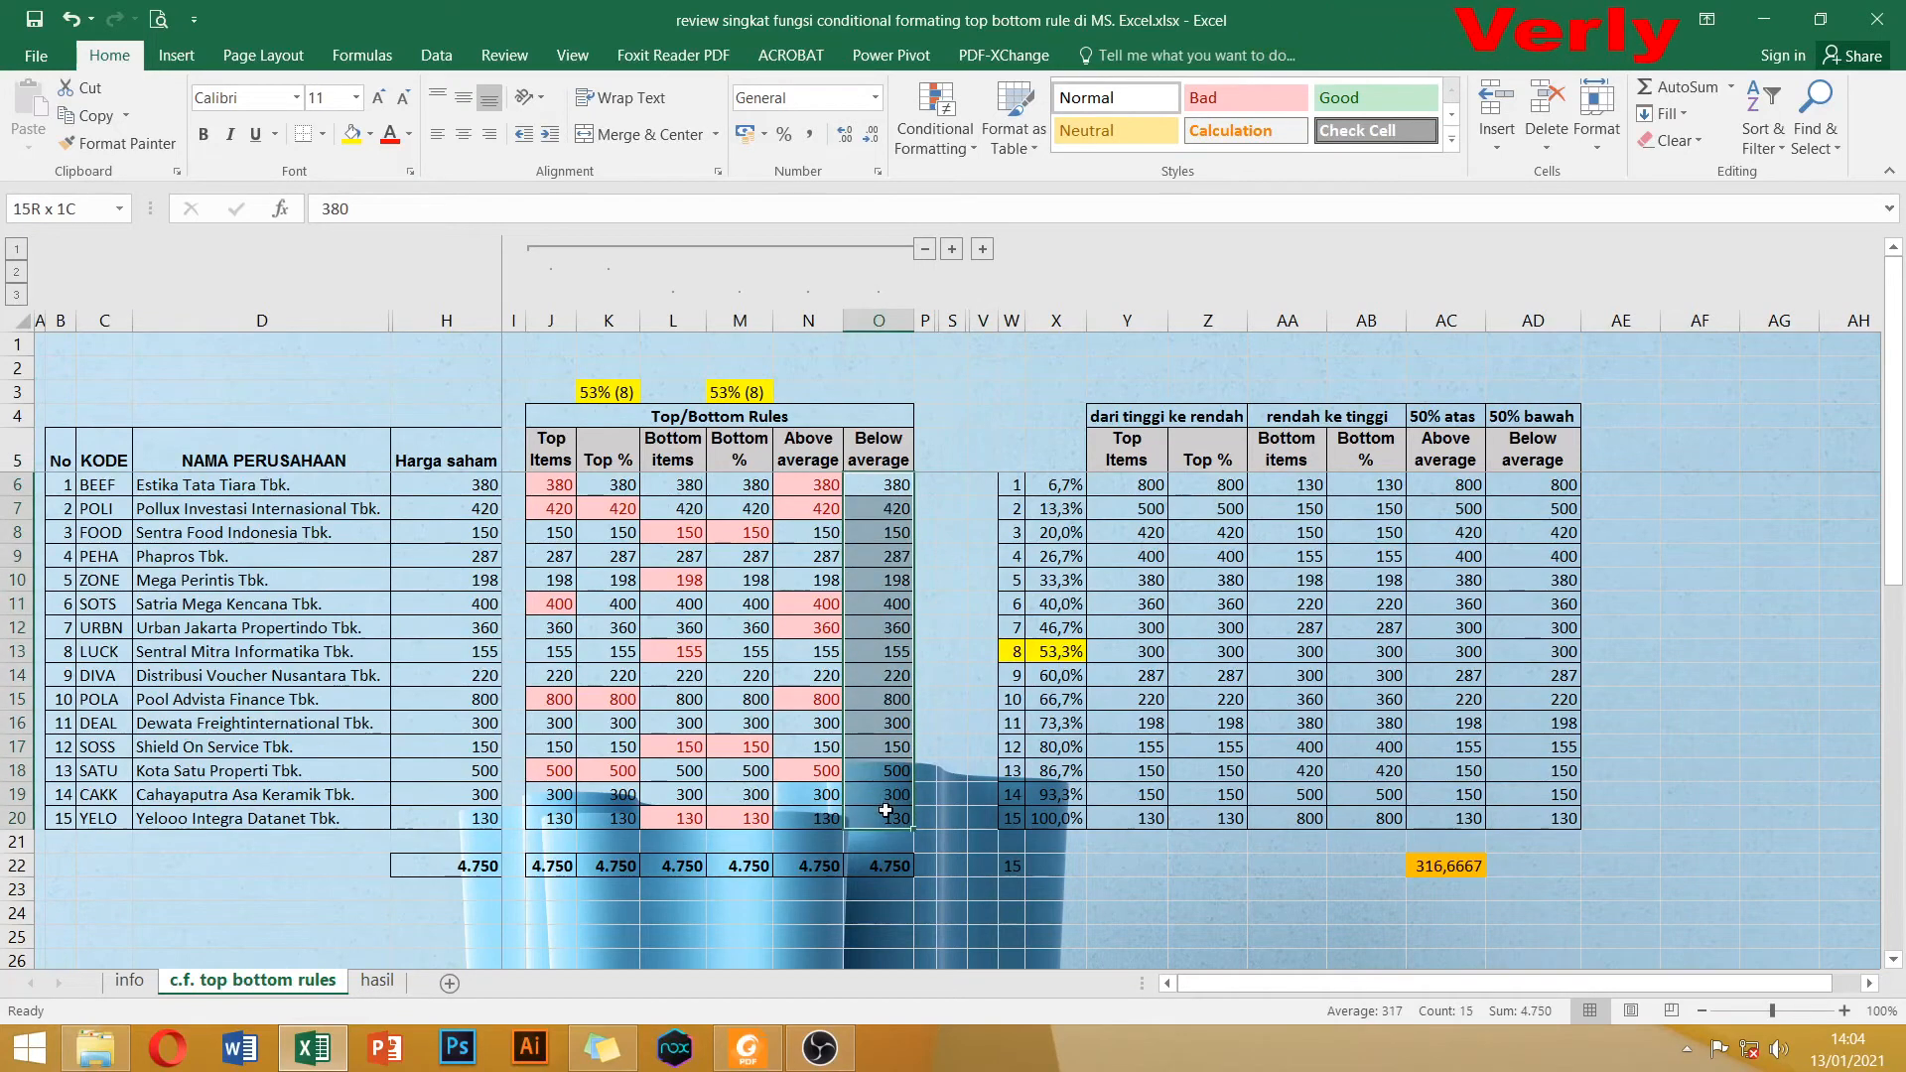
pyautogui.click(947, 151)
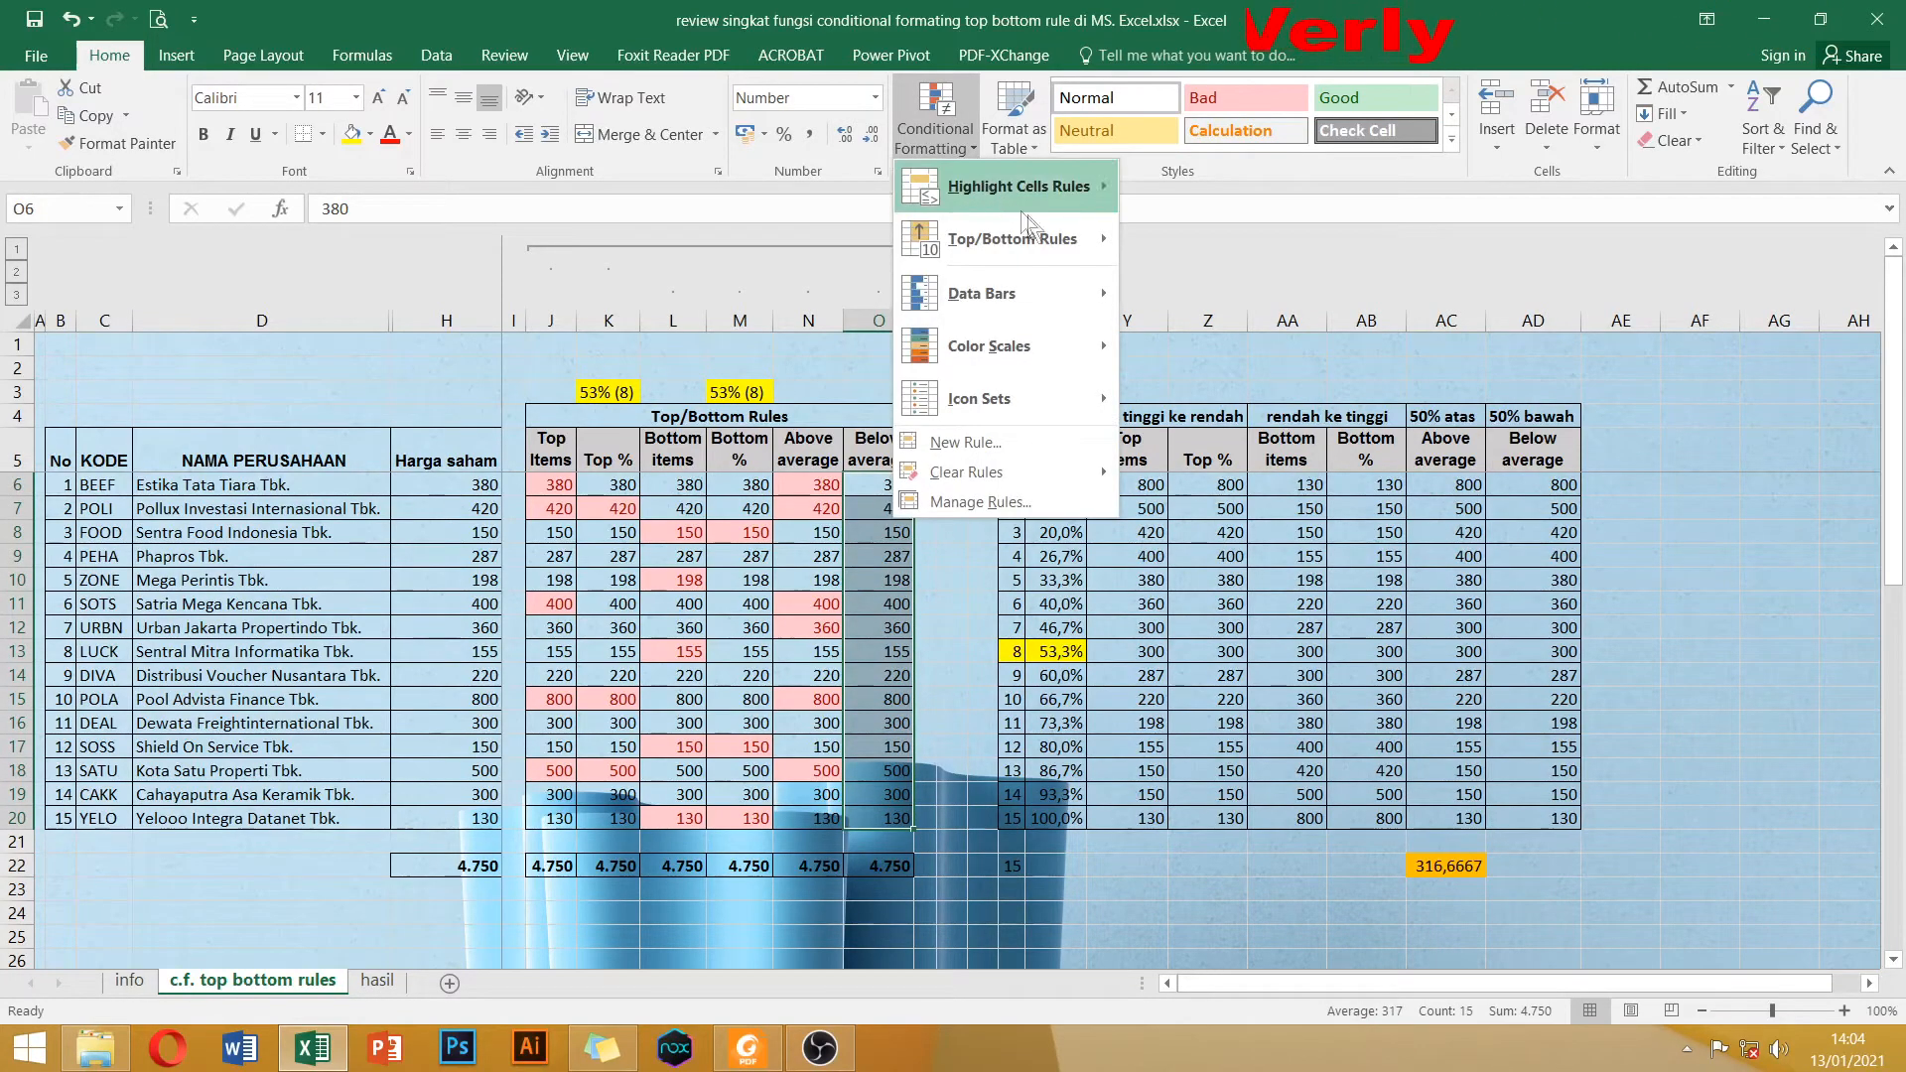
pyautogui.moveTo(1044, 233)
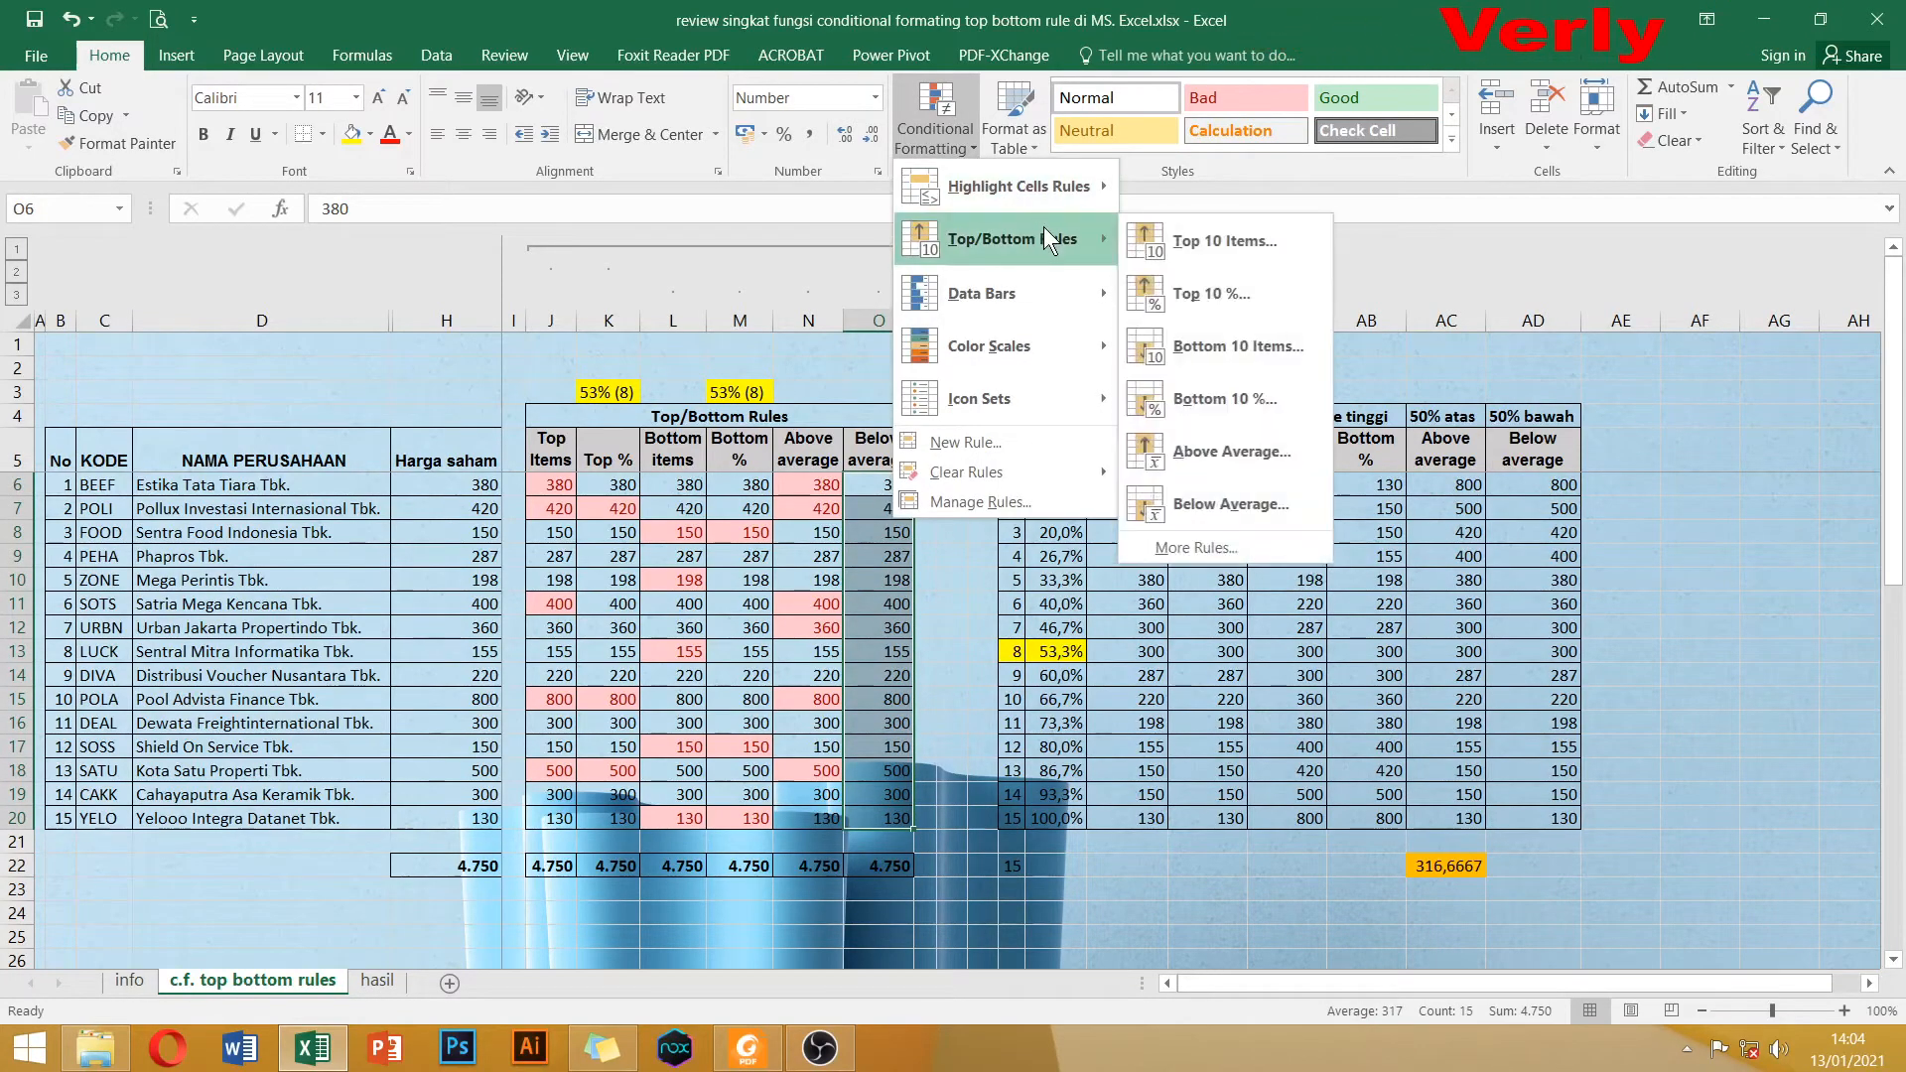
pyautogui.click(1233, 505)
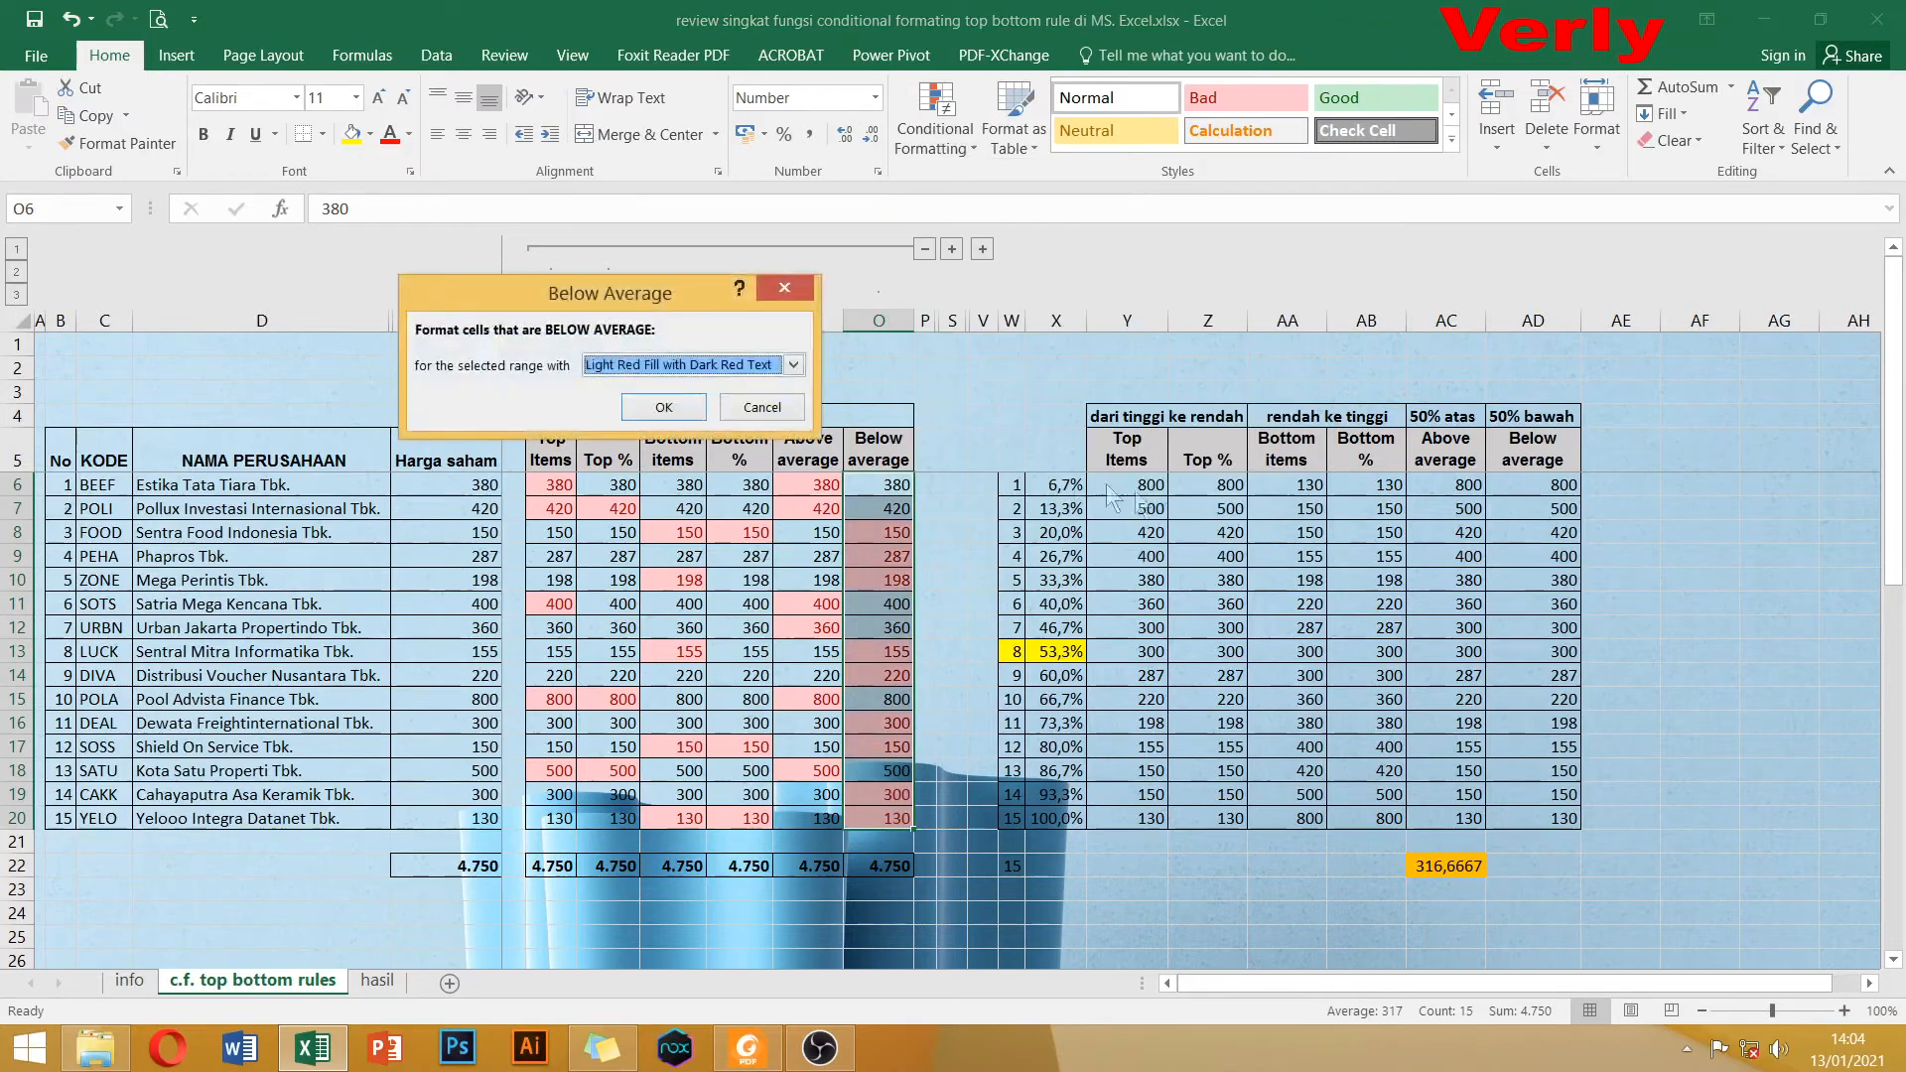
pyautogui.click(697, 405)
# Check the highlighted and unhighlighted prices in the Below average column (O6:O20).
pyautogui.click(882, 533)
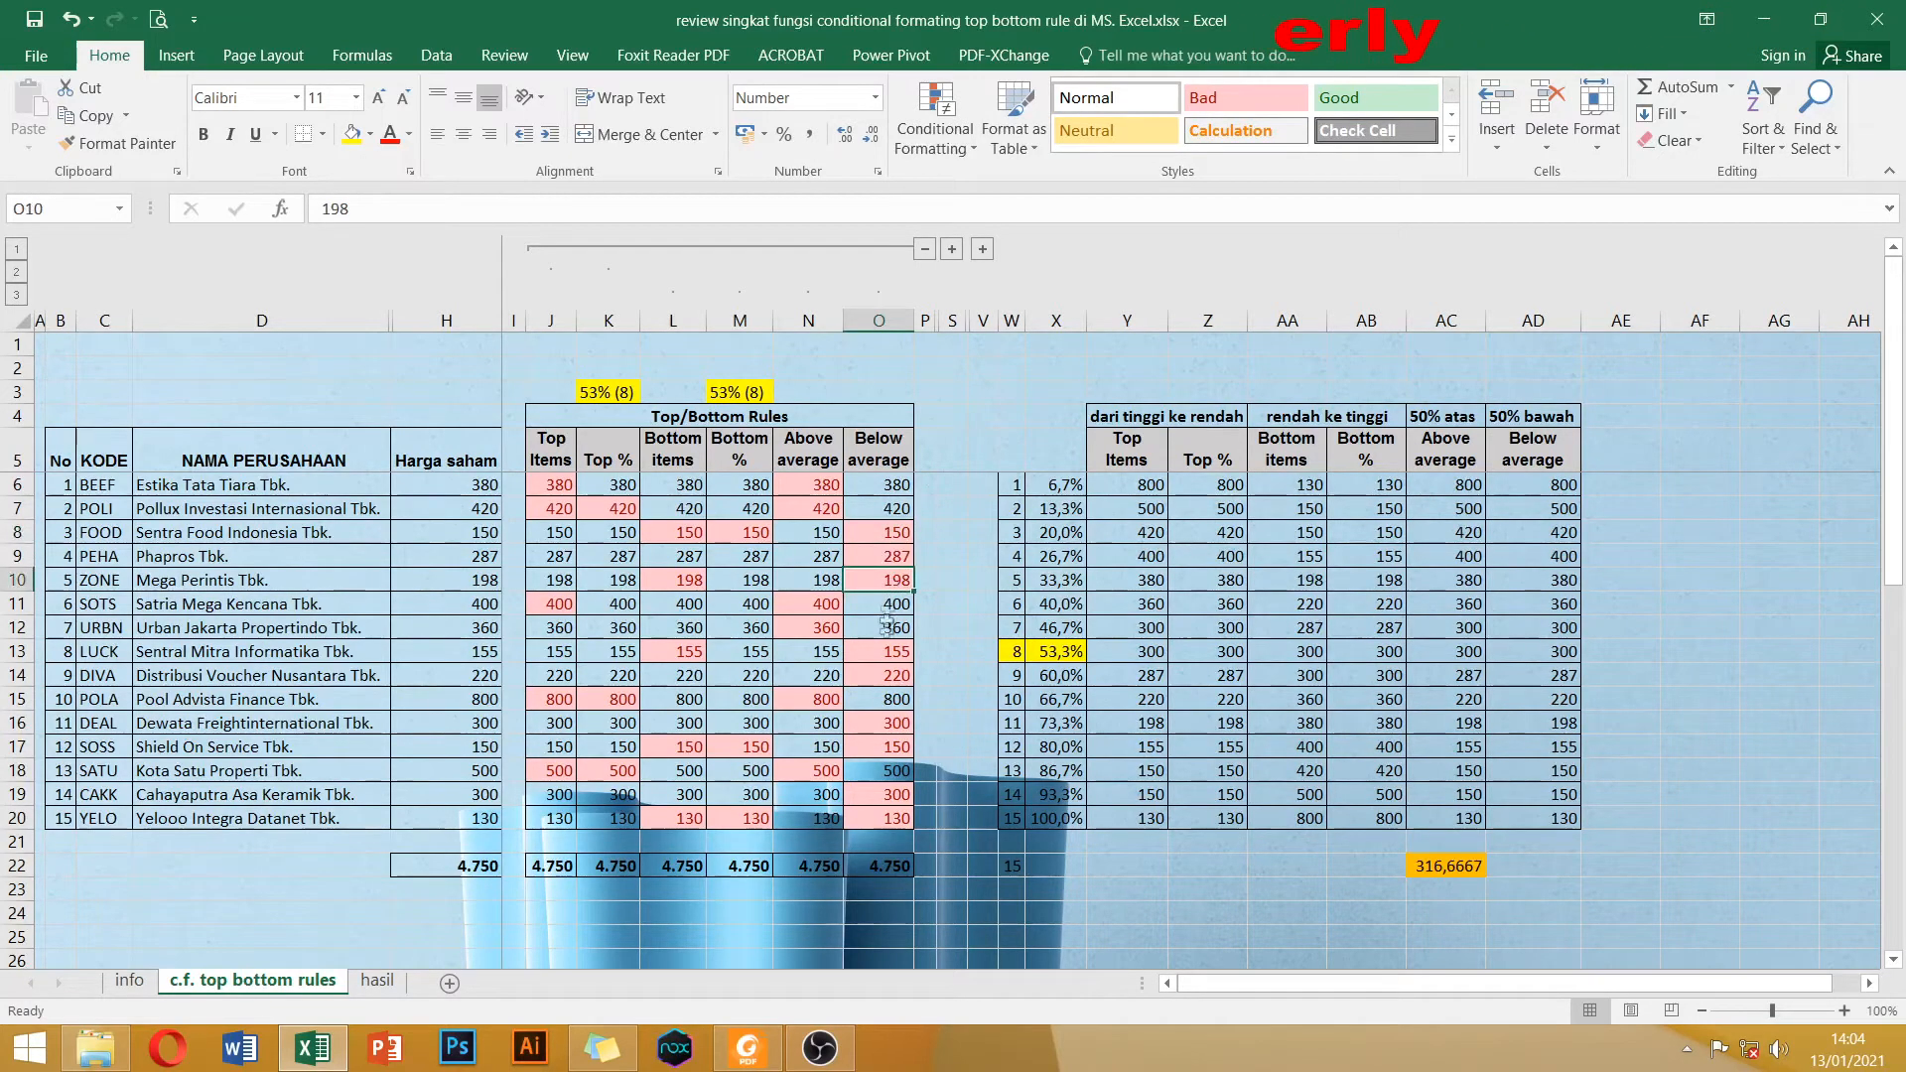
pyautogui.click(890, 653)
pyautogui.click(895, 727)
pyautogui.click(896, 771)
pyautogui.click(889, 798)
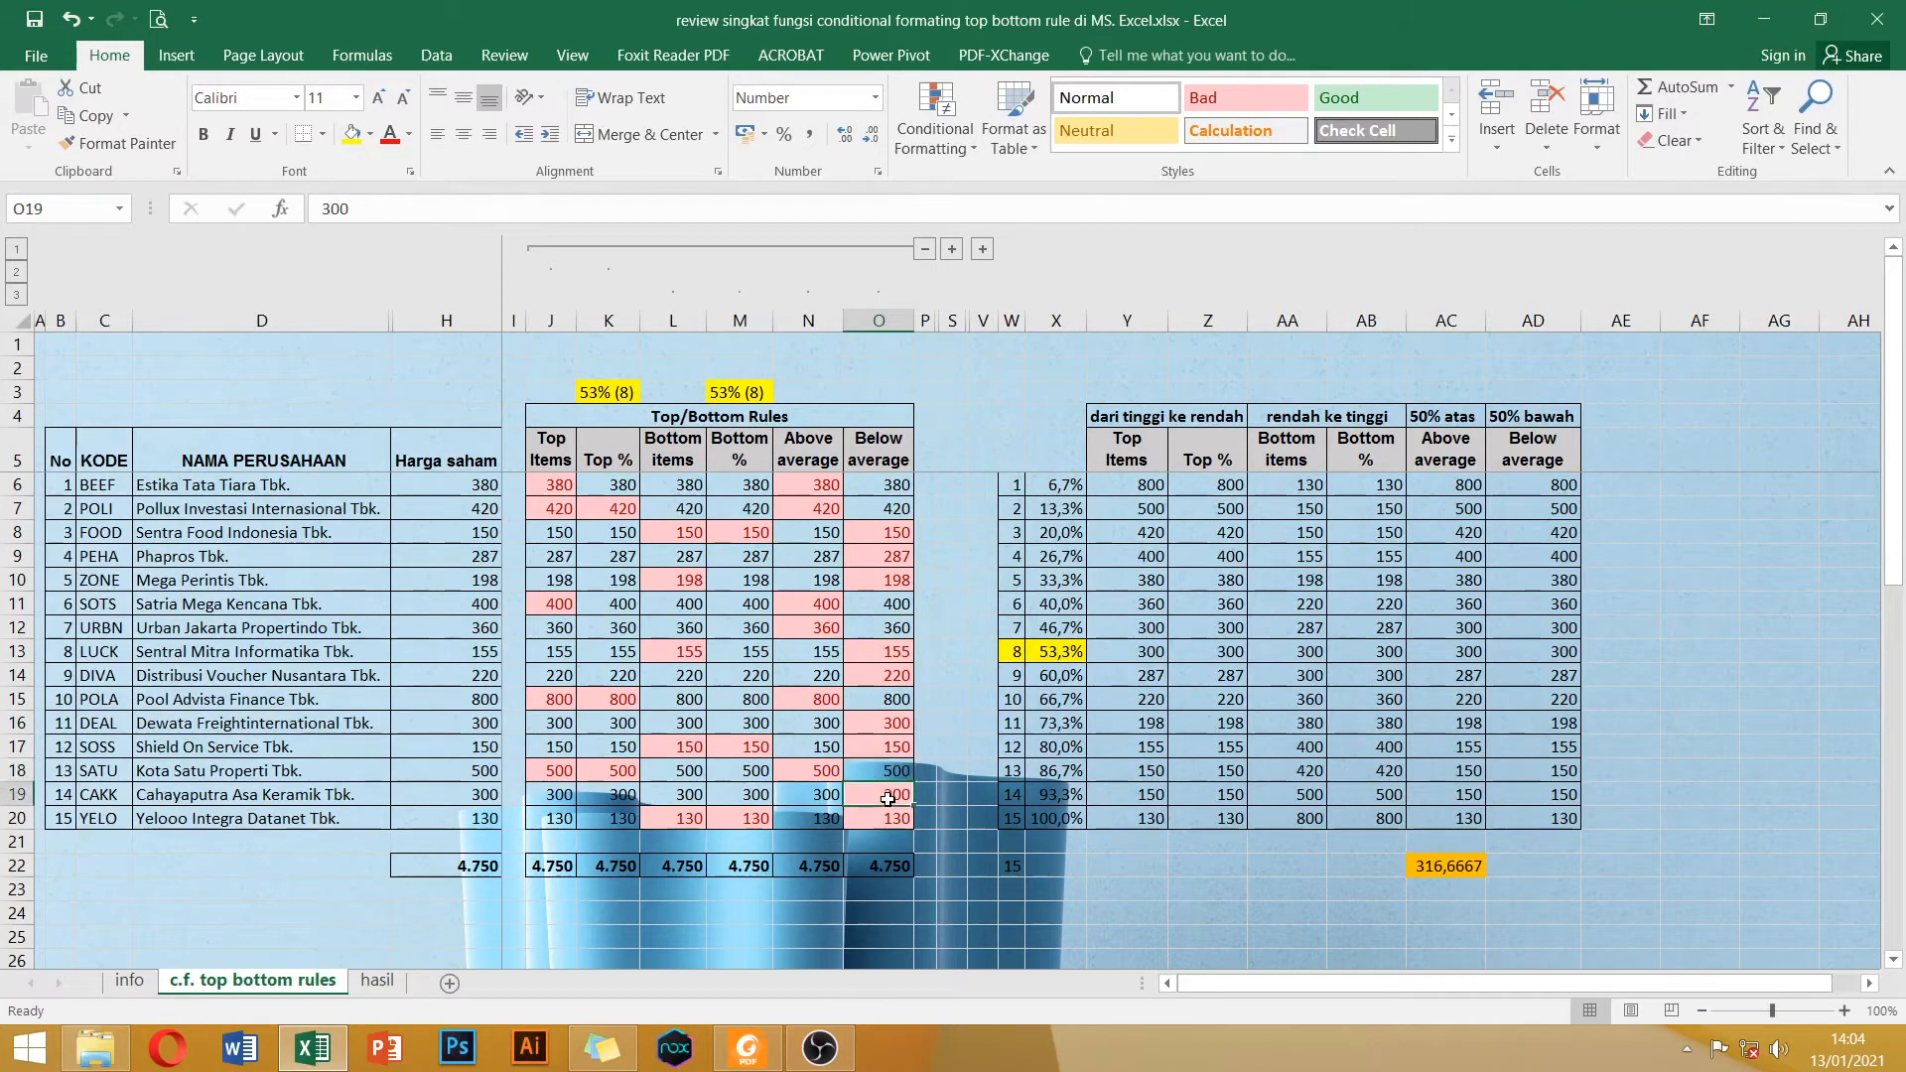
pyautogui.click(1004, 439)
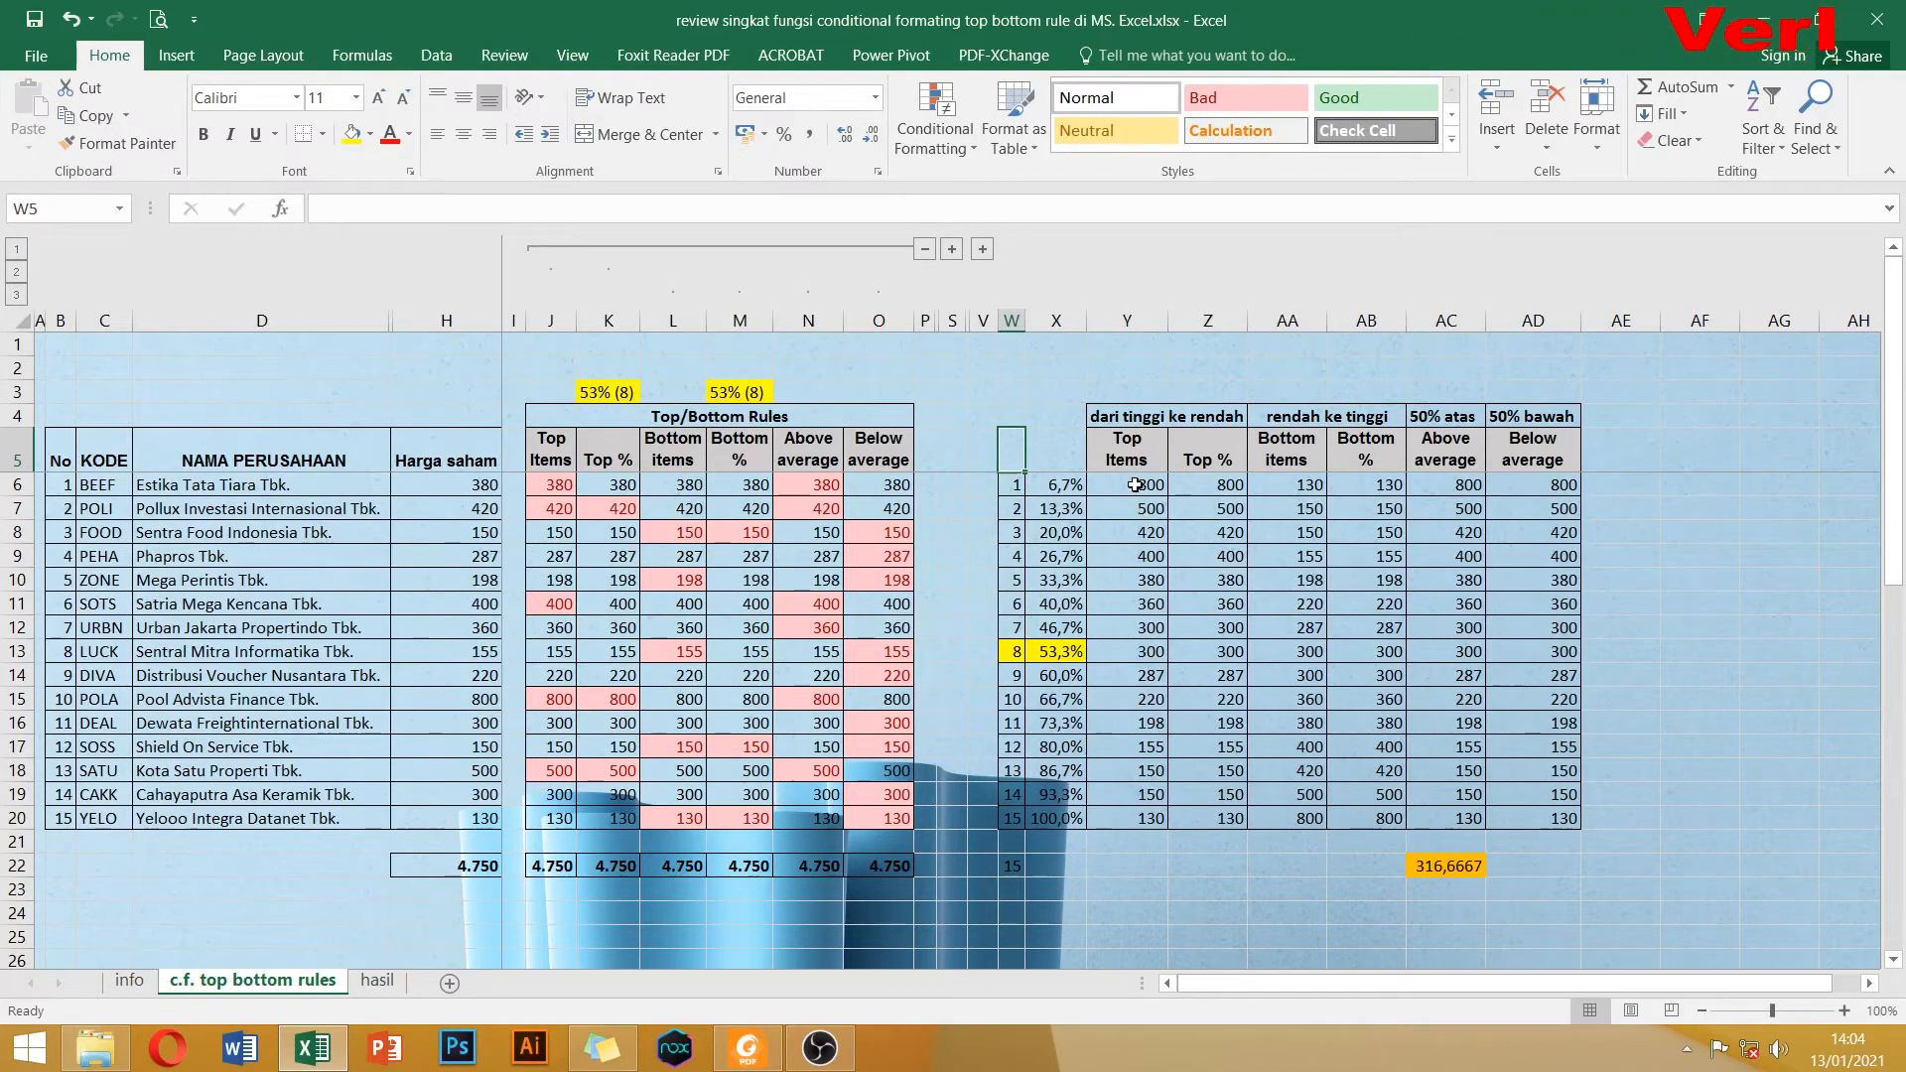
# Highlight the top 5 items in the sorted Top Items column (Y6:Y20) with a light red fill and dark red text.
pyautogui.moveTo(1135, 484); pyautogui.dragTo(1140, 816)
pyautogui.click(933, 143)
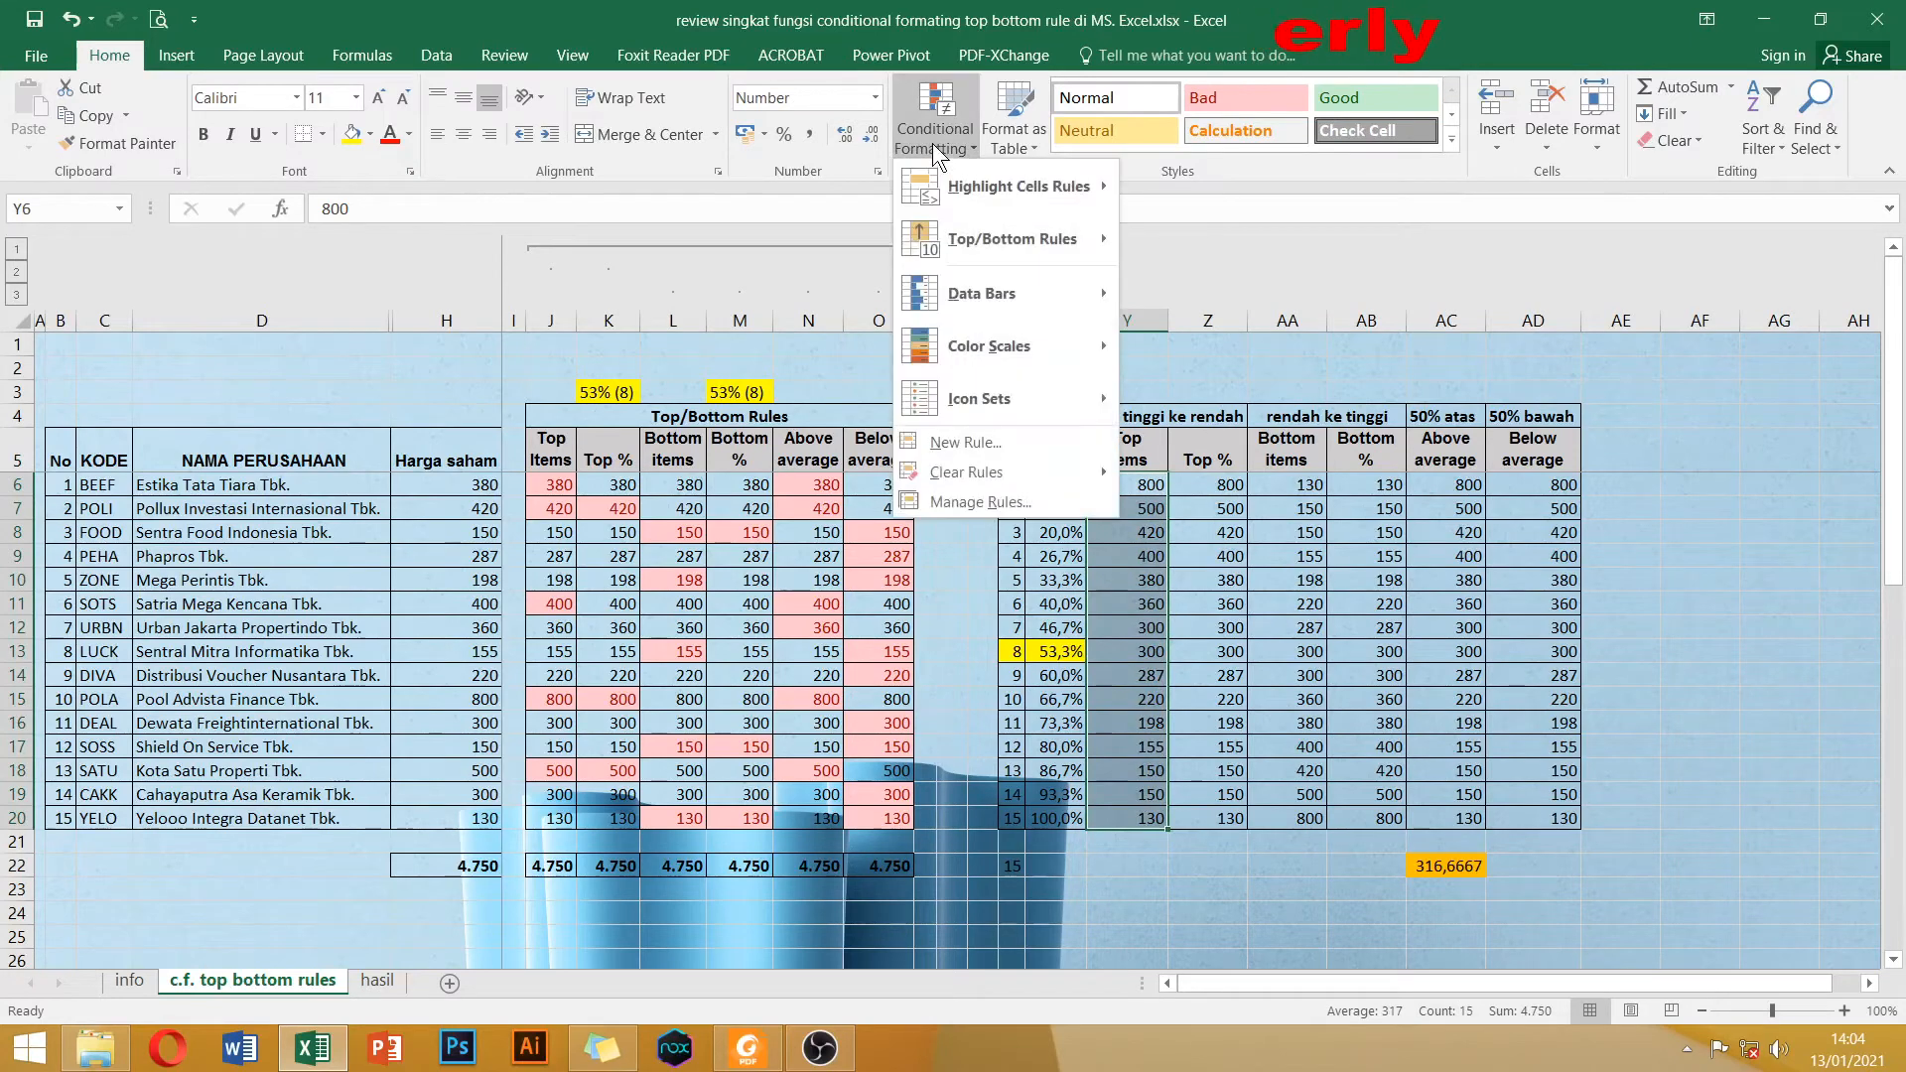
pyautogui.moveTo(1052, 234)
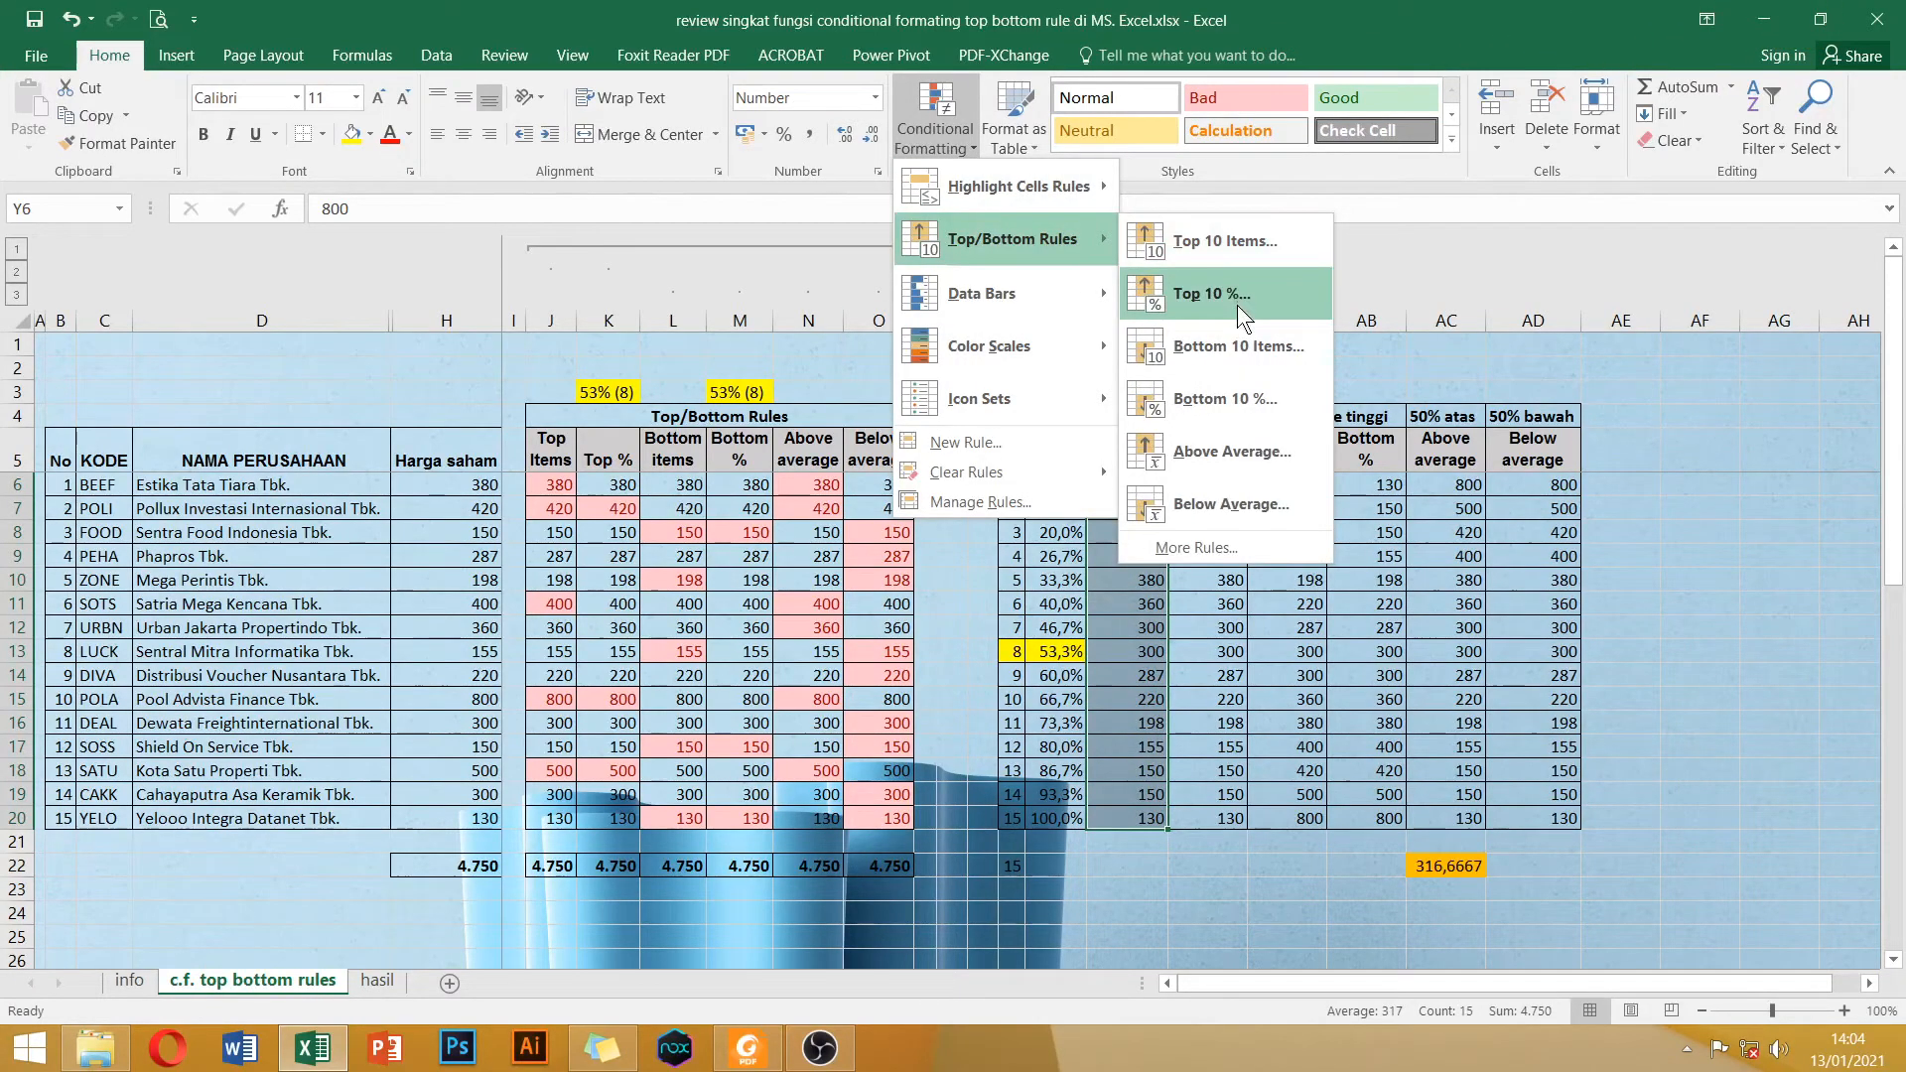
pyautogui.click(1223, 240)
pyautogui.write('5')
pyautogui.click(662, 407)
pyautogui.click(1130, 578)
pyautogui.moveTo(1122, 487); pyautogui.dragTo(1129, 582)
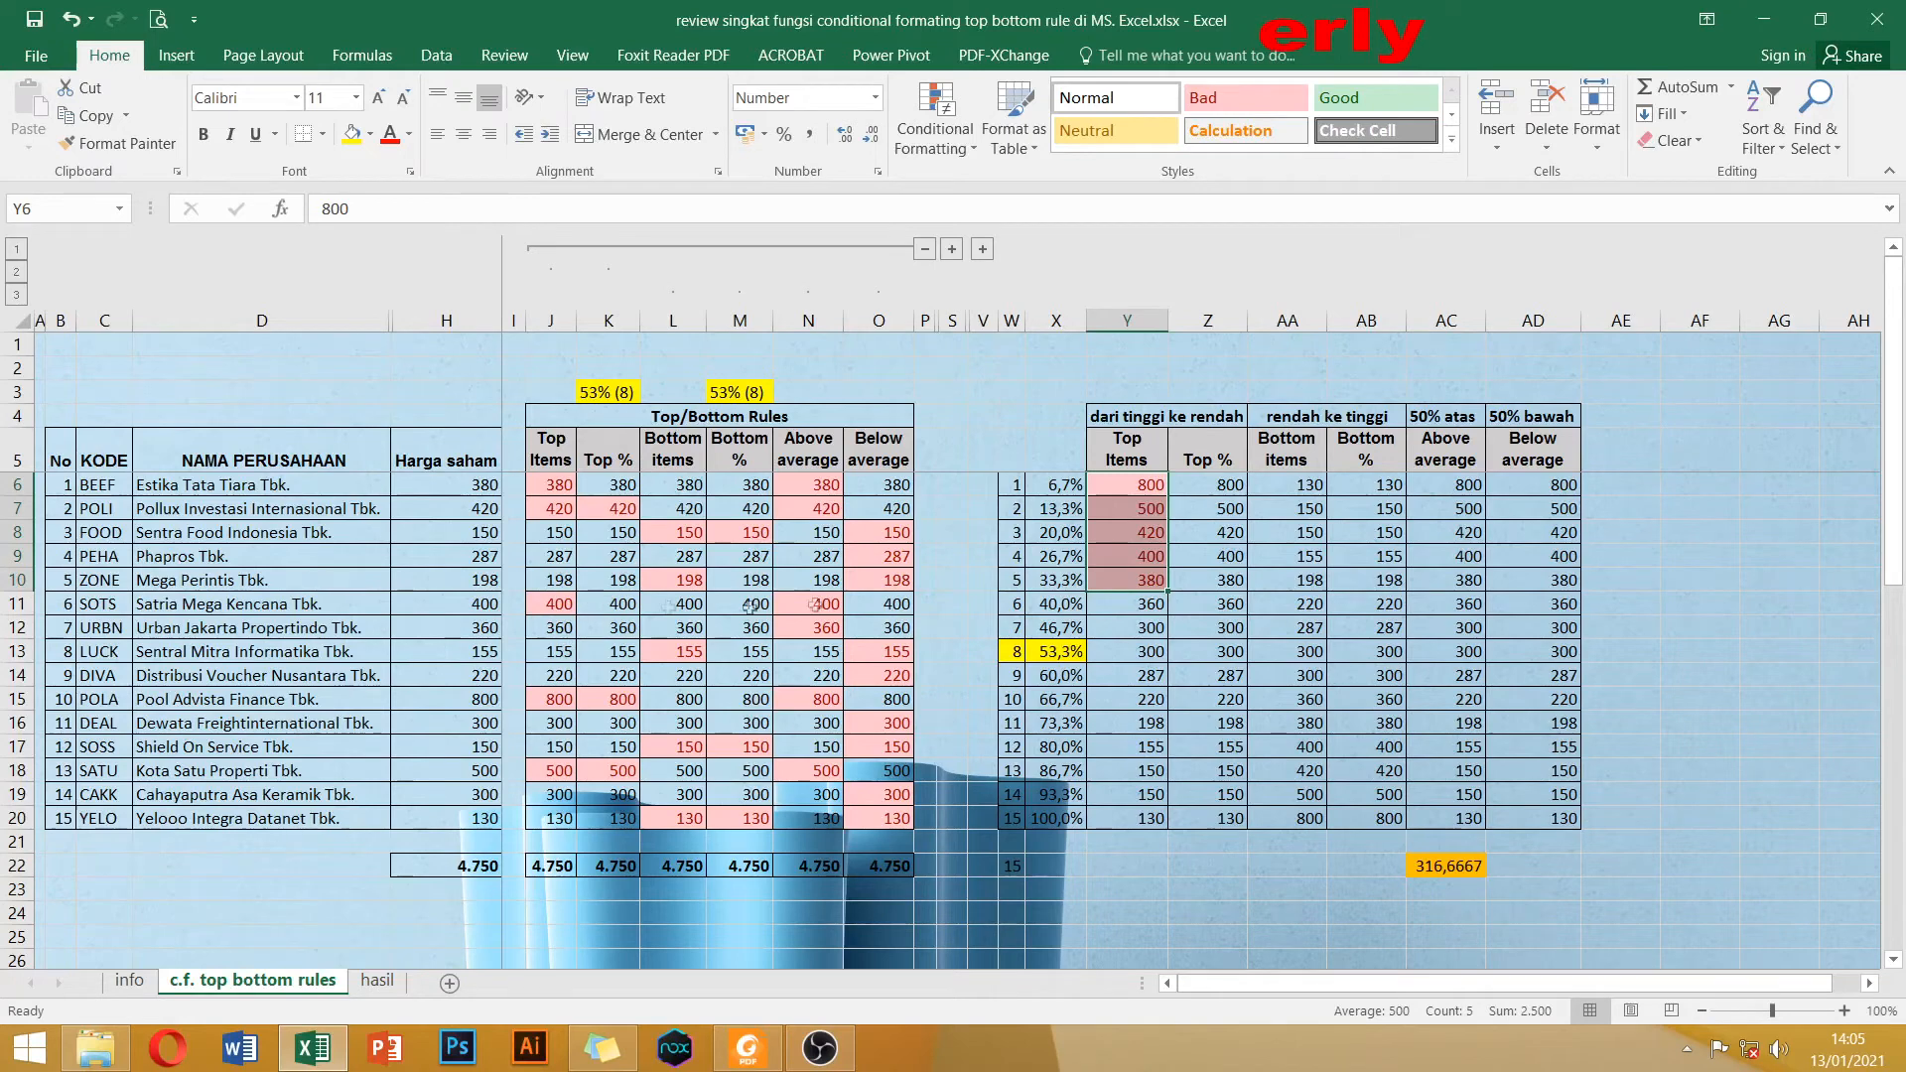
pyautogui.click(1206, 532)
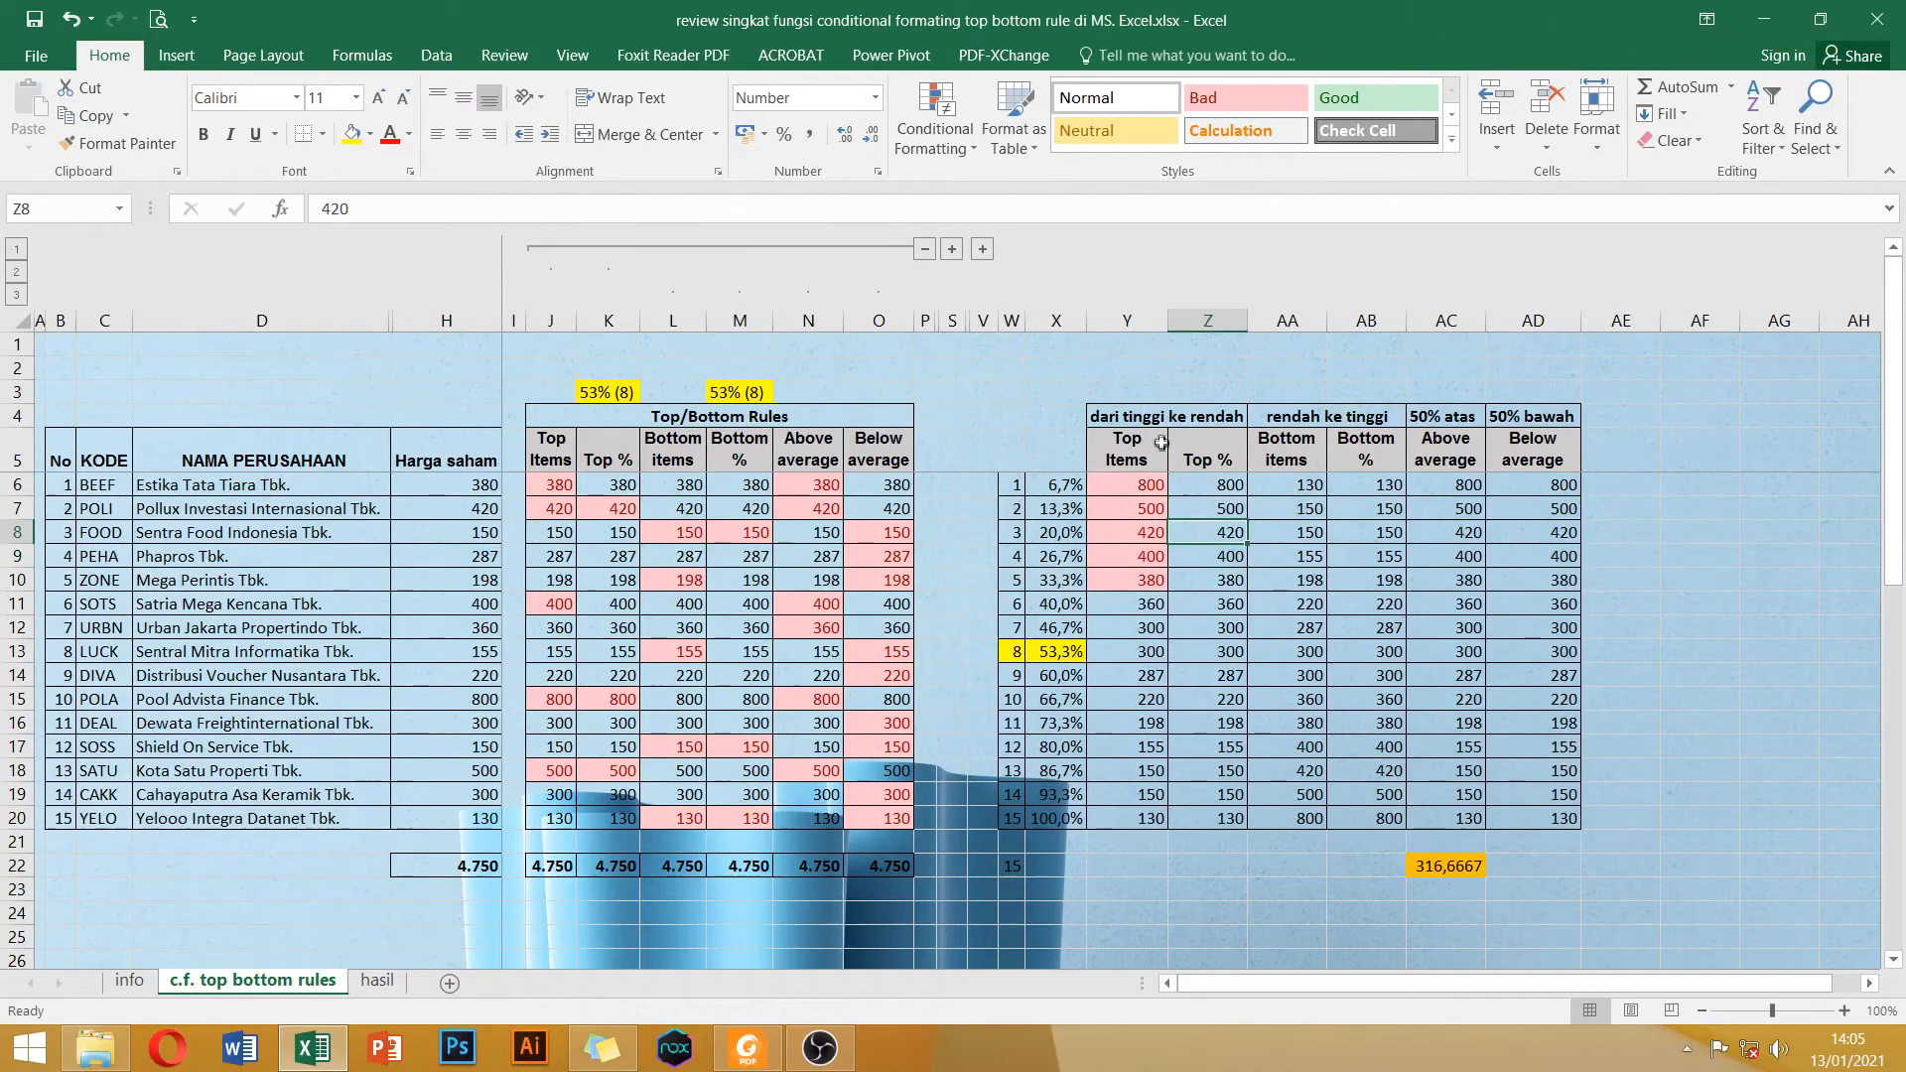
# Highlight the top 20% of values in the sorted Top % column (Z6:Z20) with Light Red Fill with Dark Red Text.
pyautogui.moveTo(1201, 479); pyautogui.dragTo(1200, 799)
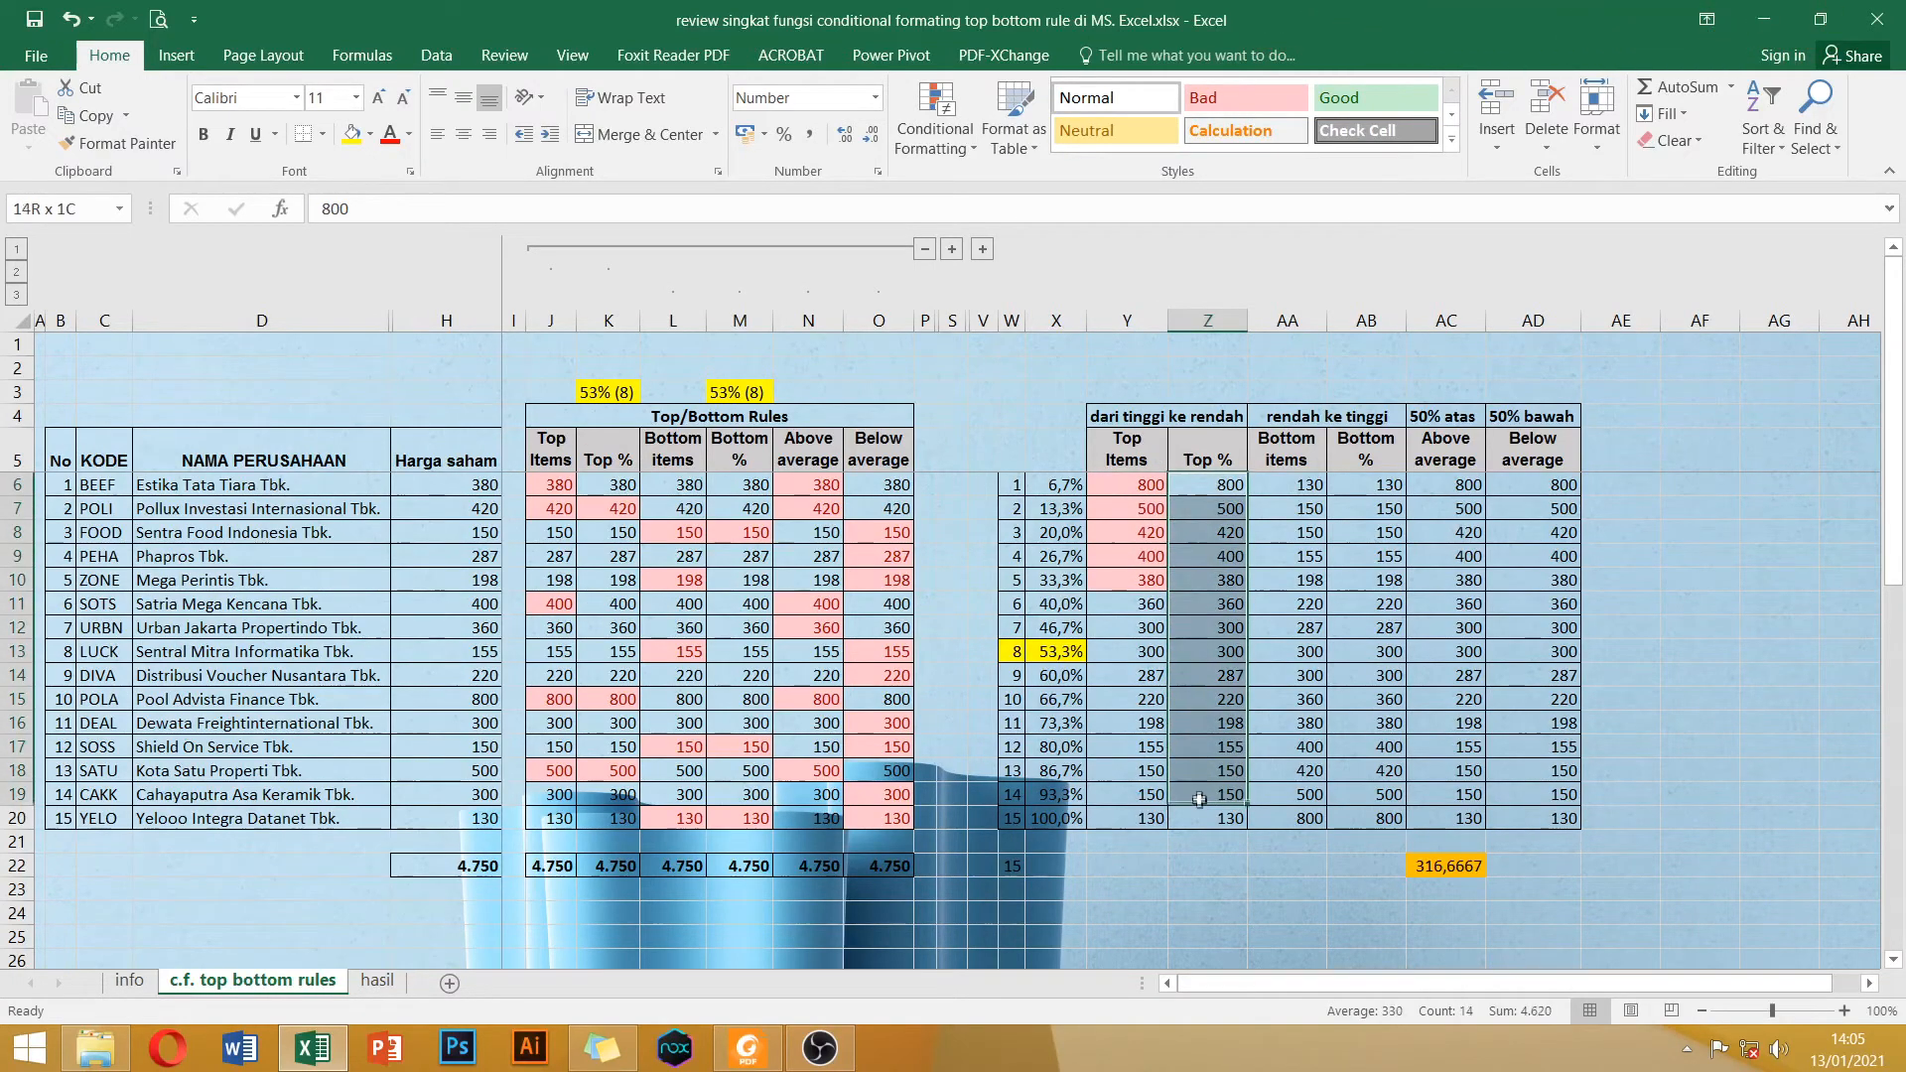
pyautogui.click(933, 146)
pyautogui.moveTo(1032, 244)
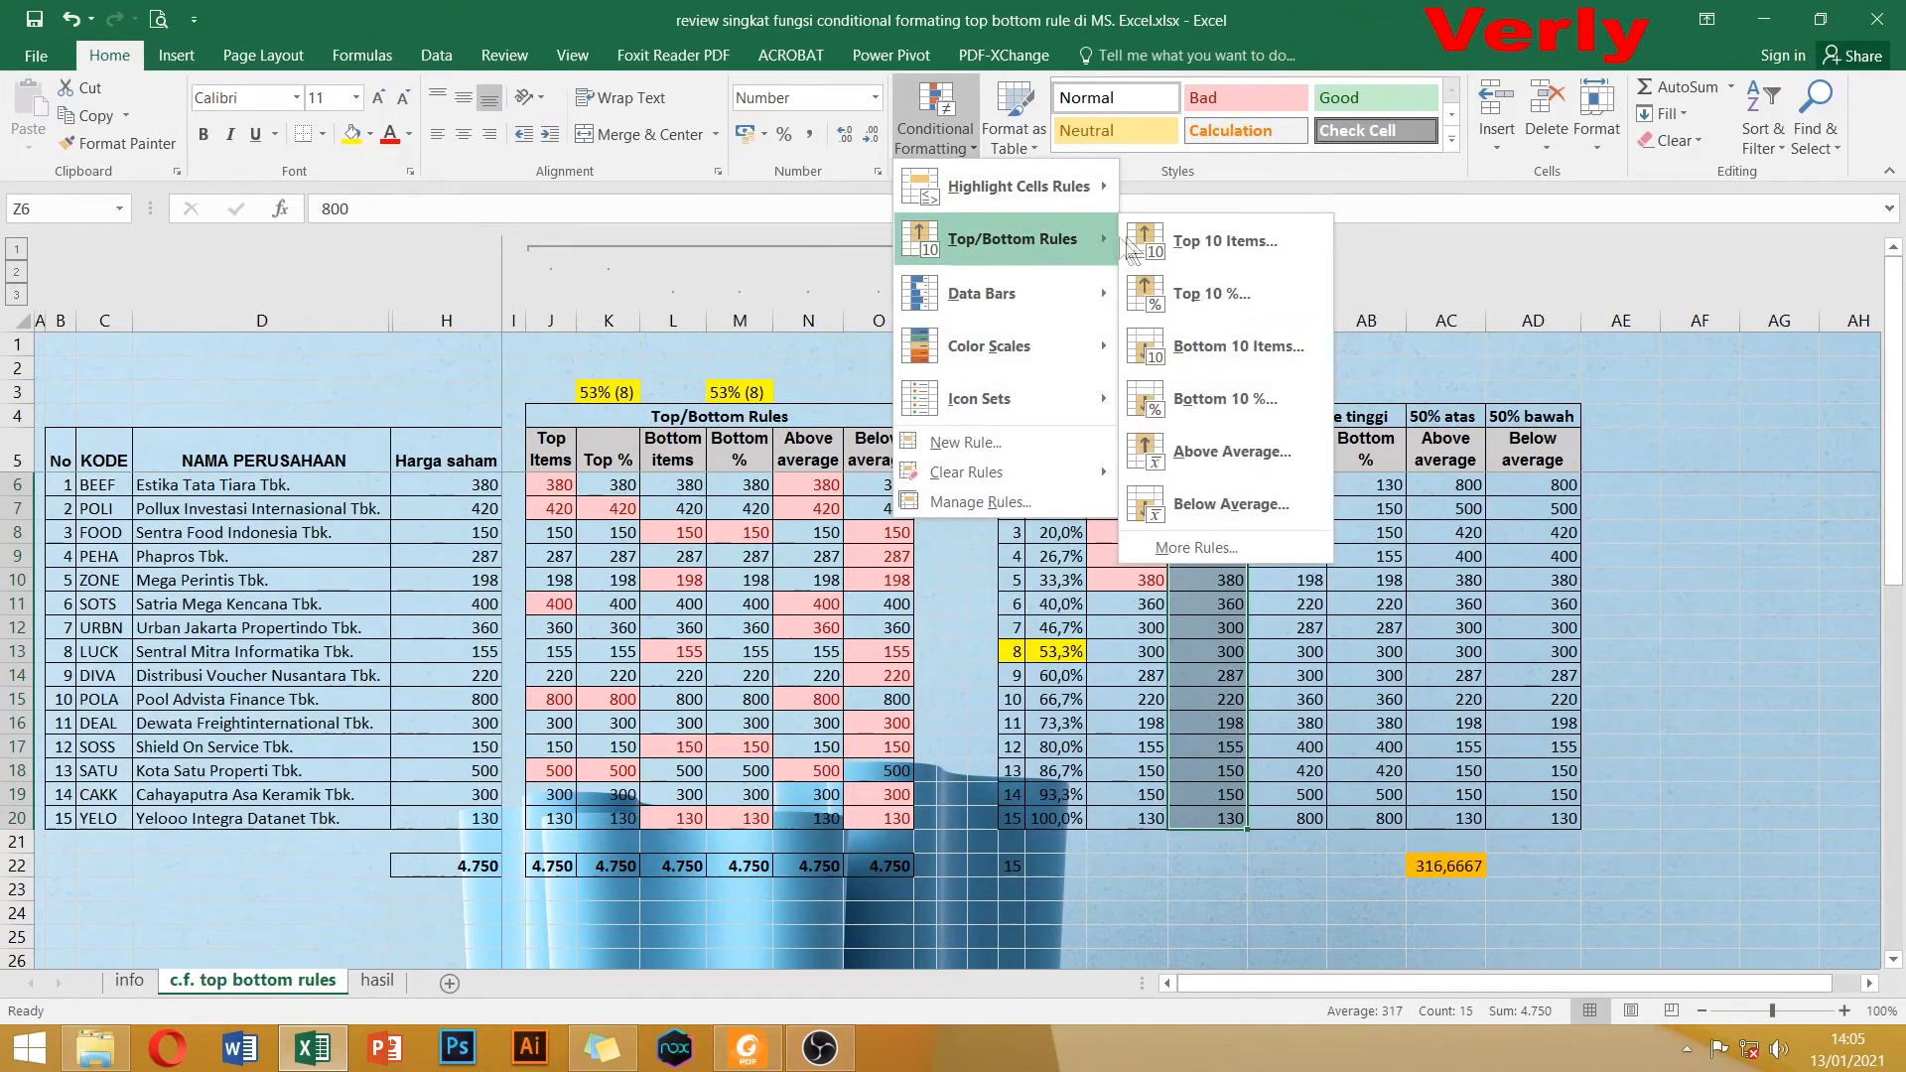
pyautogui.click(1218, 296)
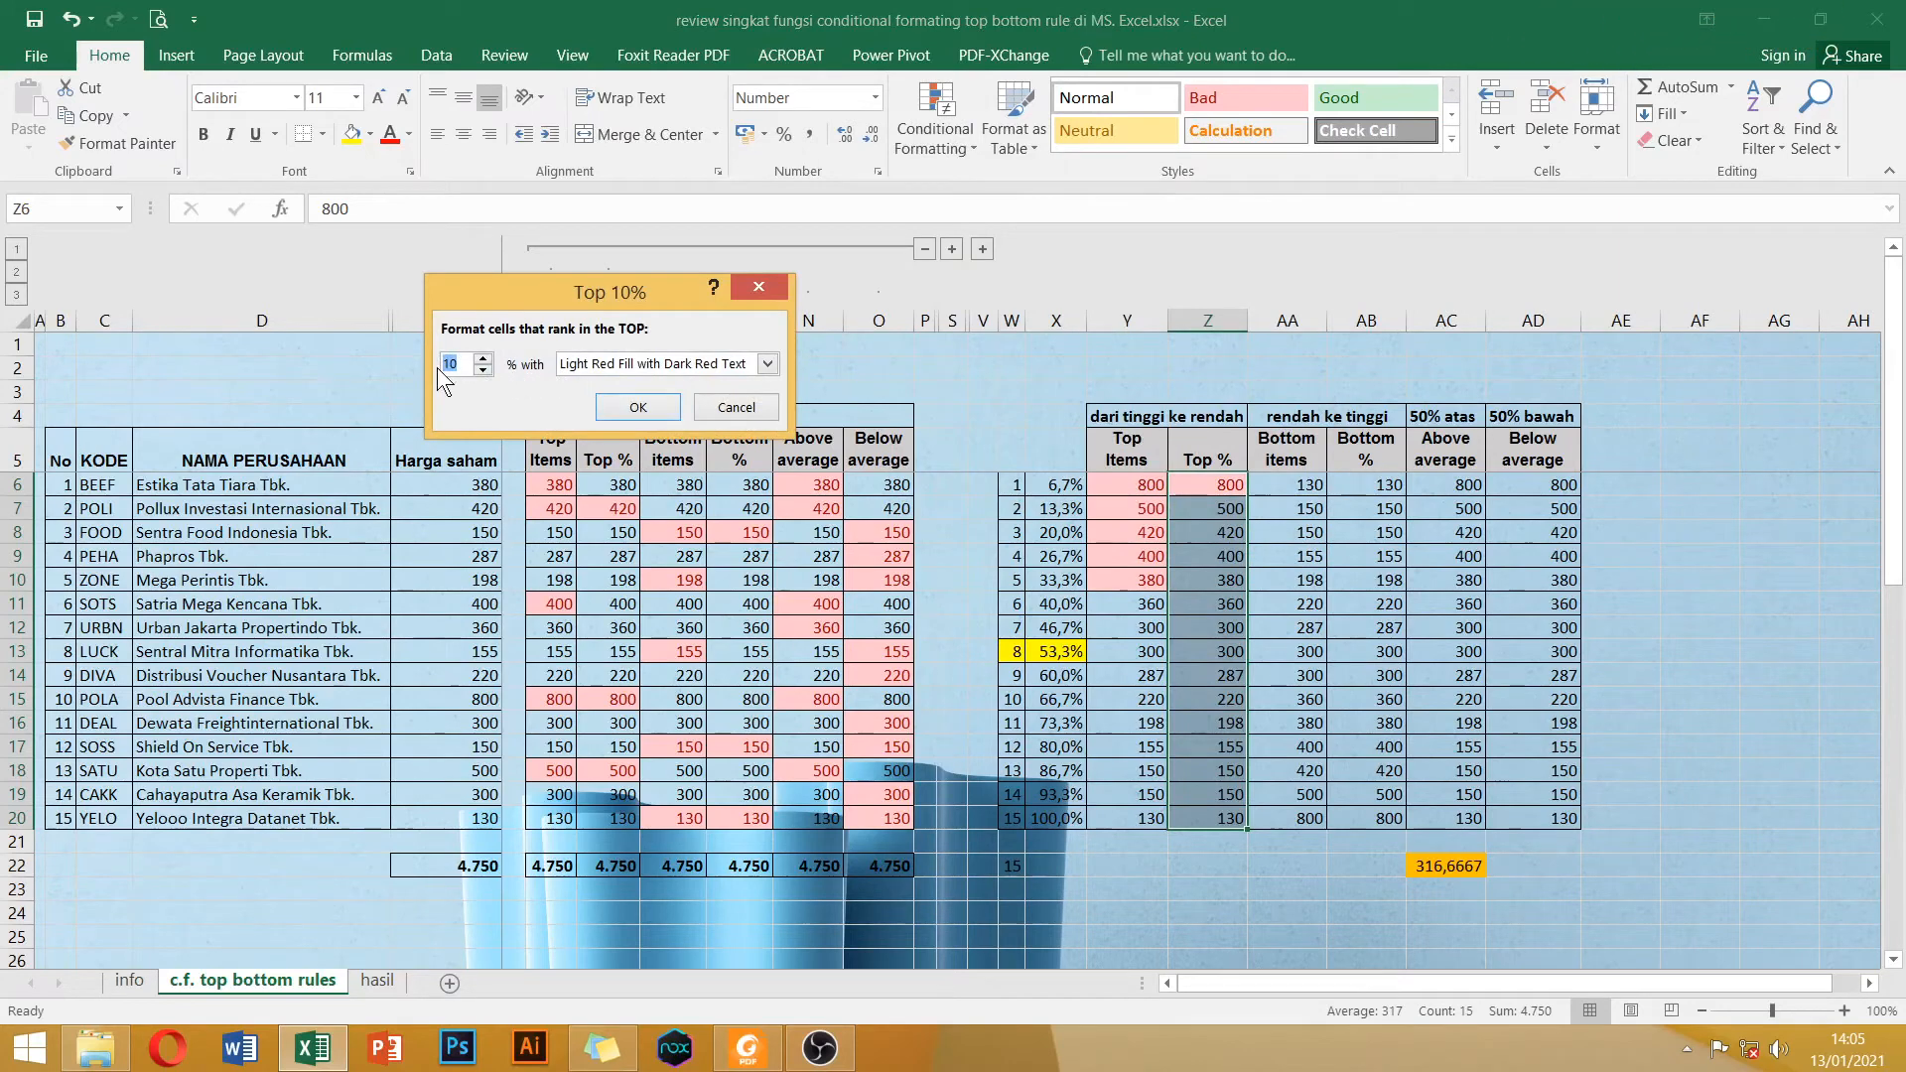
pyautogui.write('2')
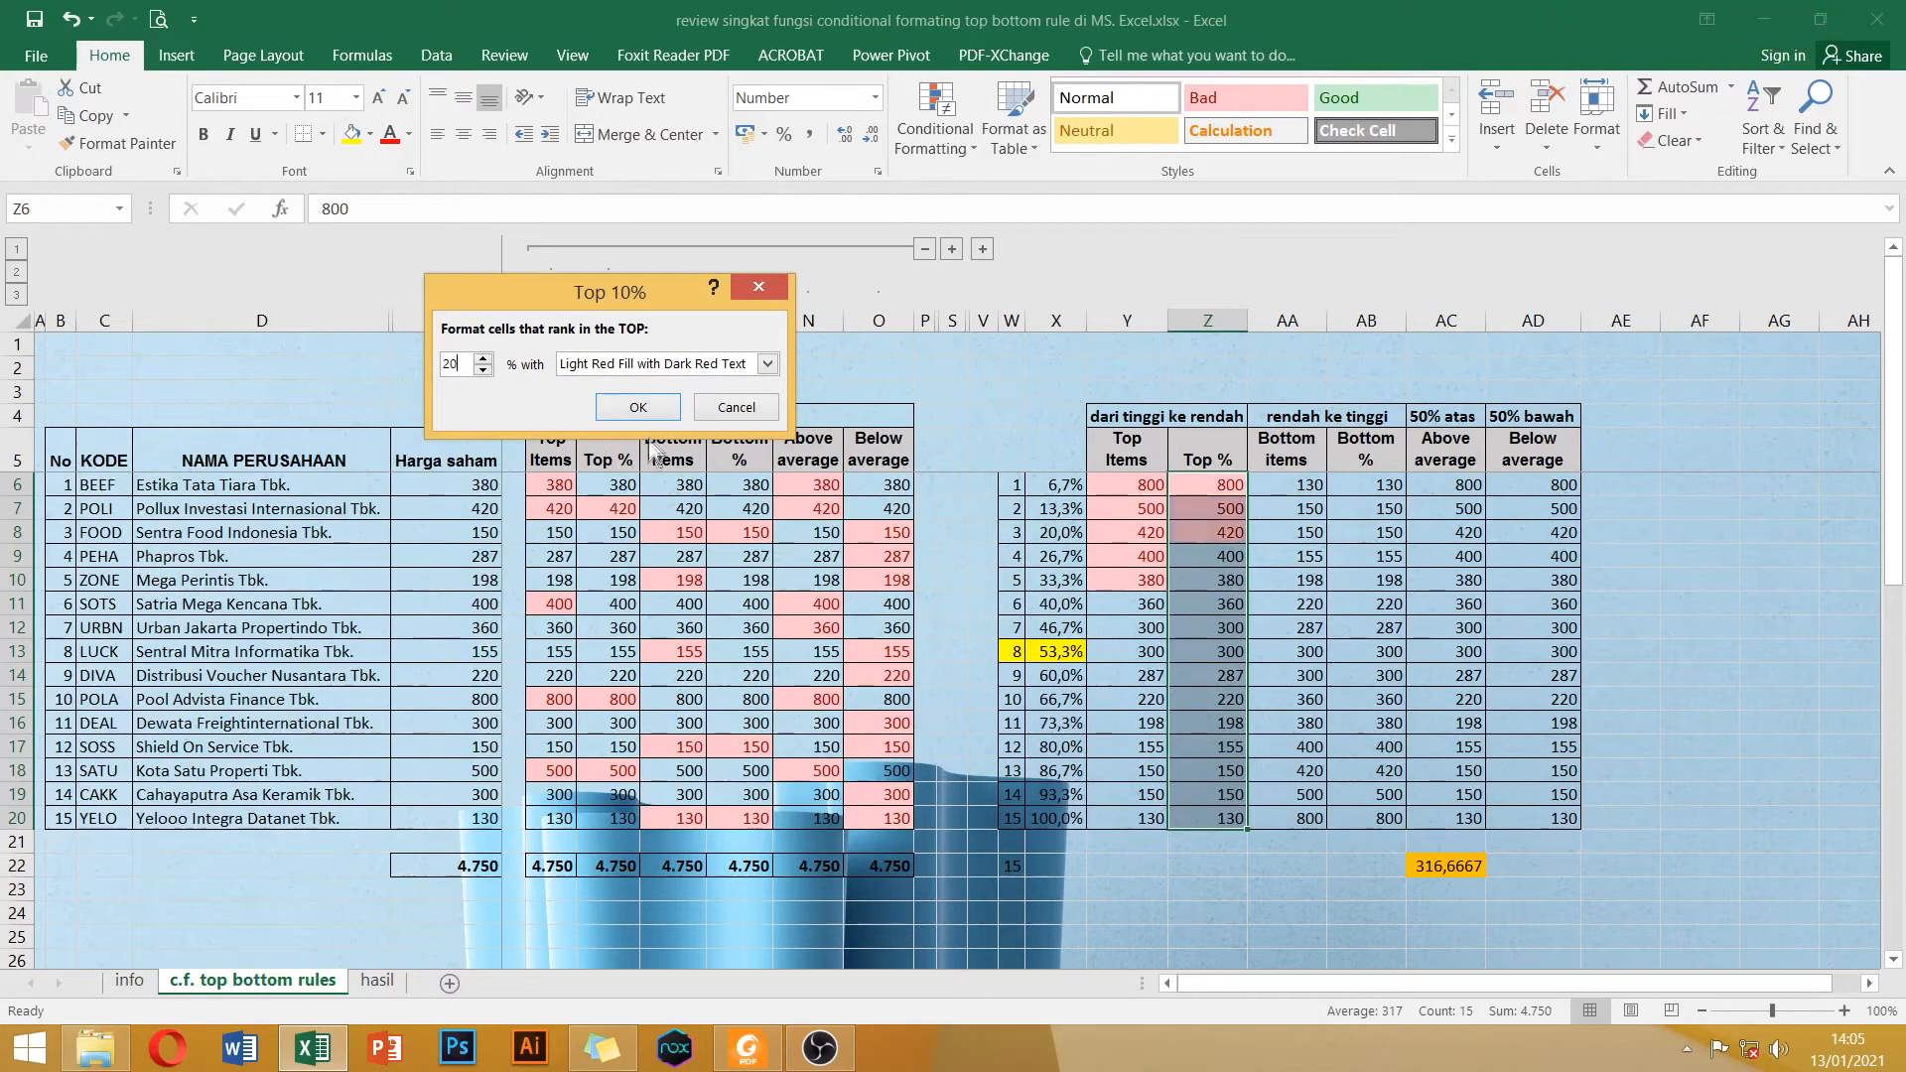
pyautogui.click(638, 408)
pyautogui.moveTo(1206, 486); pyautogui.dragTo(1195, 511)
pyautogui.moveTo(623, 494); pyautogui.dragTo(620, 773)
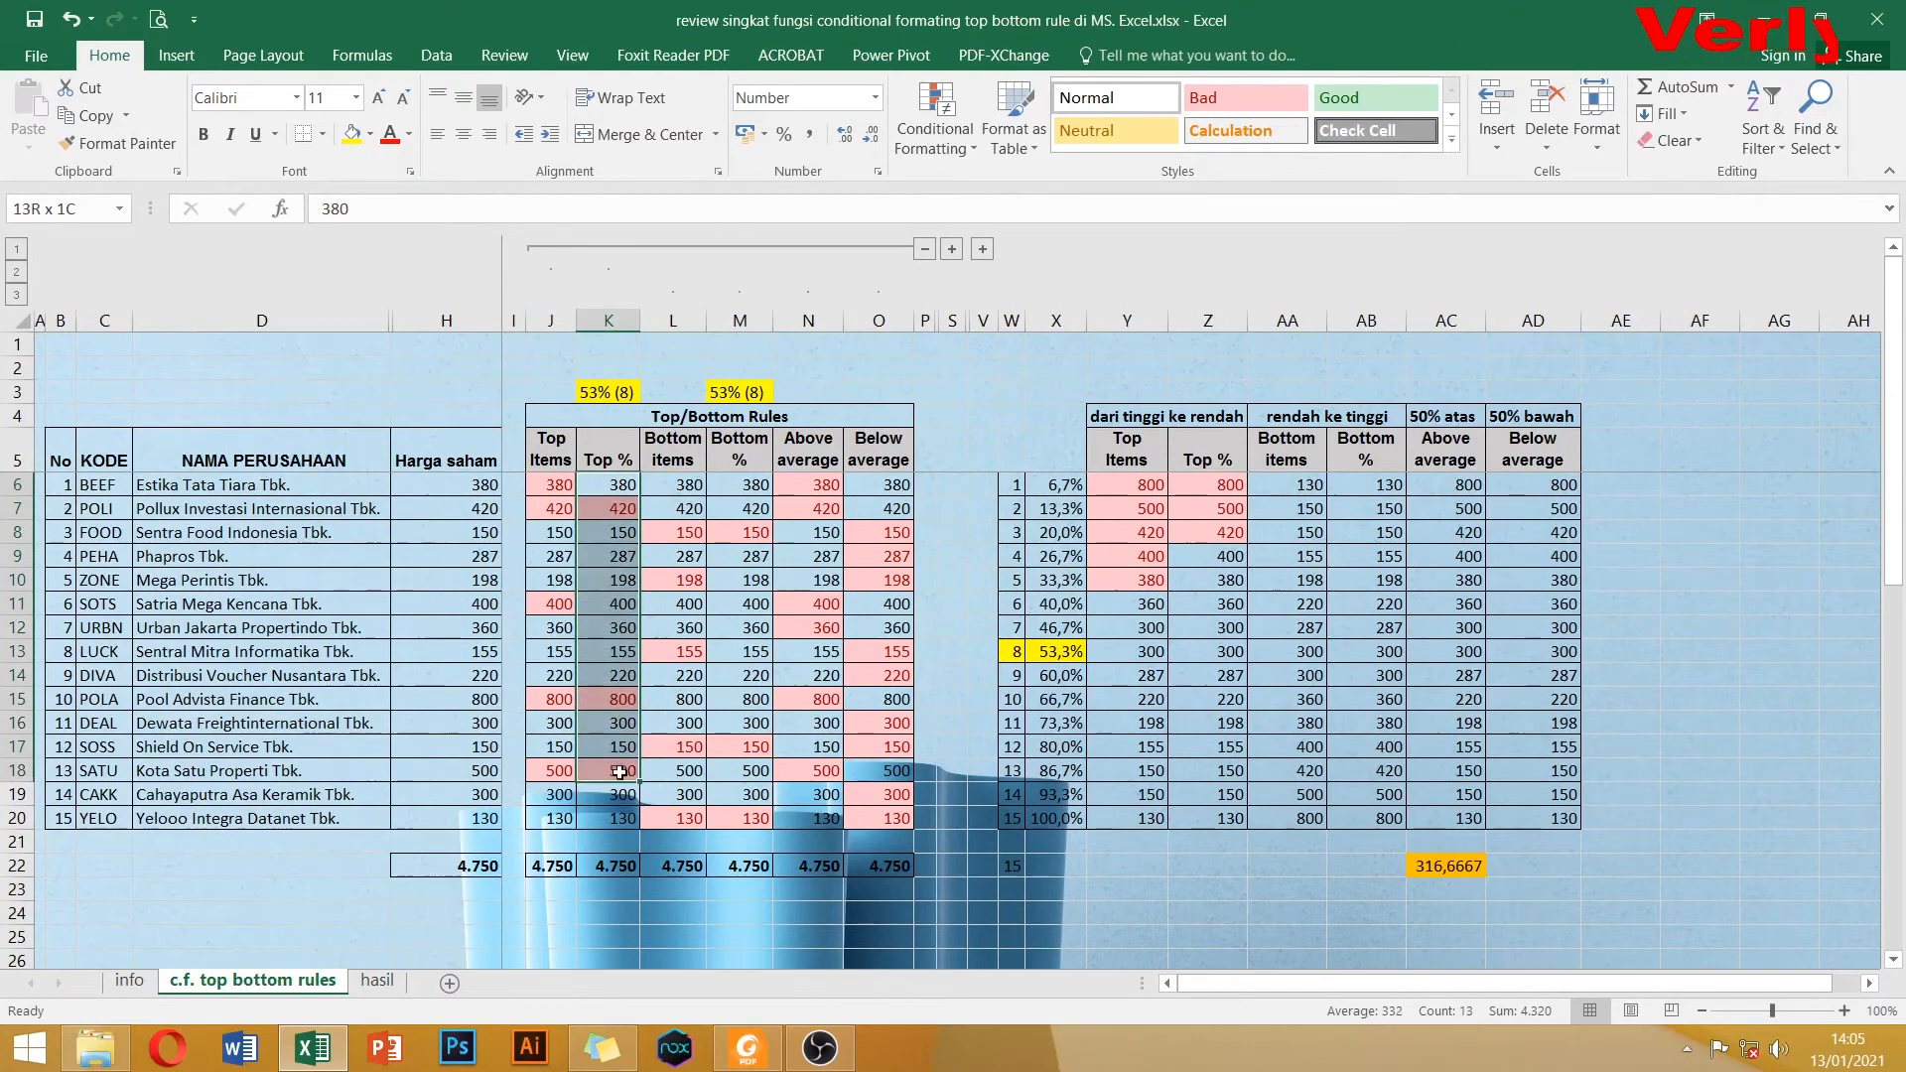
pyautogui.click(1145, 510)
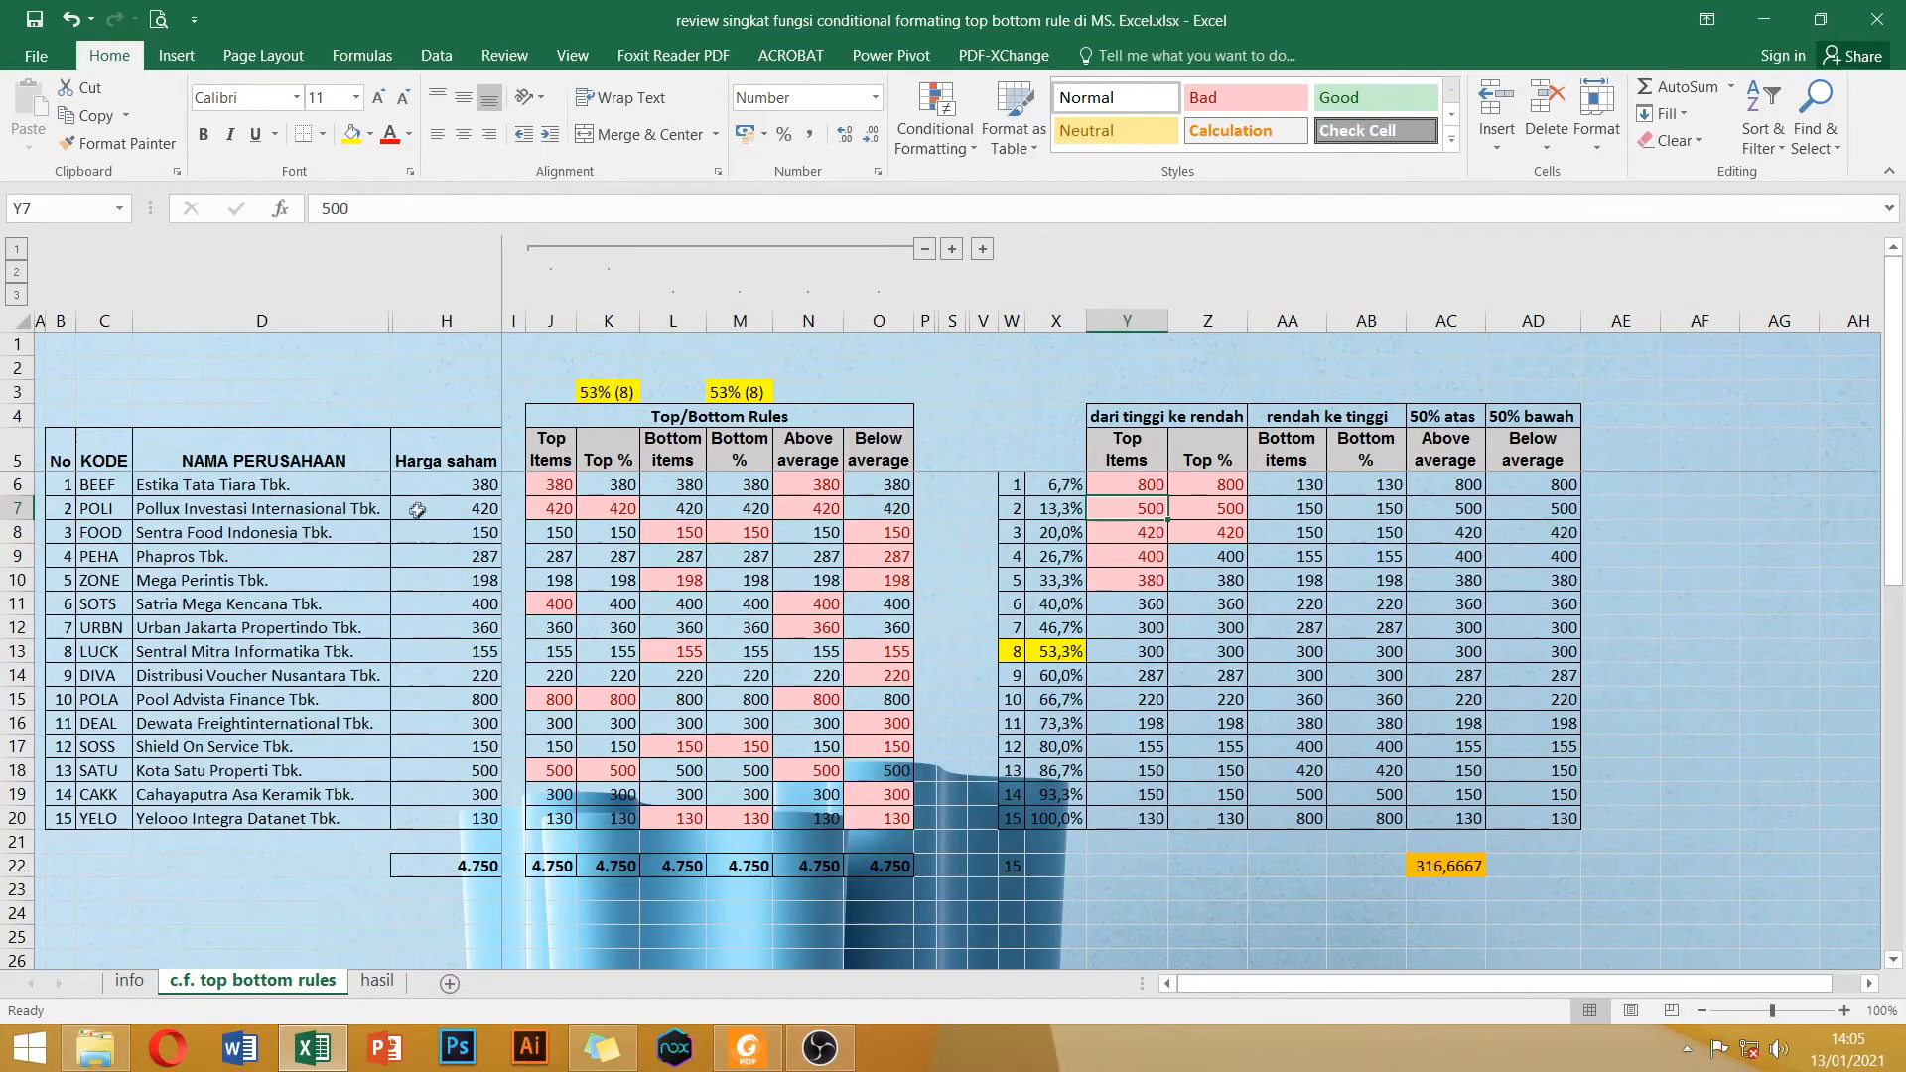
# Highlight the bottom 5 items in the sorted Bottom items column (AA6:AA20) with Light Red Fill with Dark Red Text.
pyautogui.moveTo(580, 481); pyautogui.dragTo(824, 753)
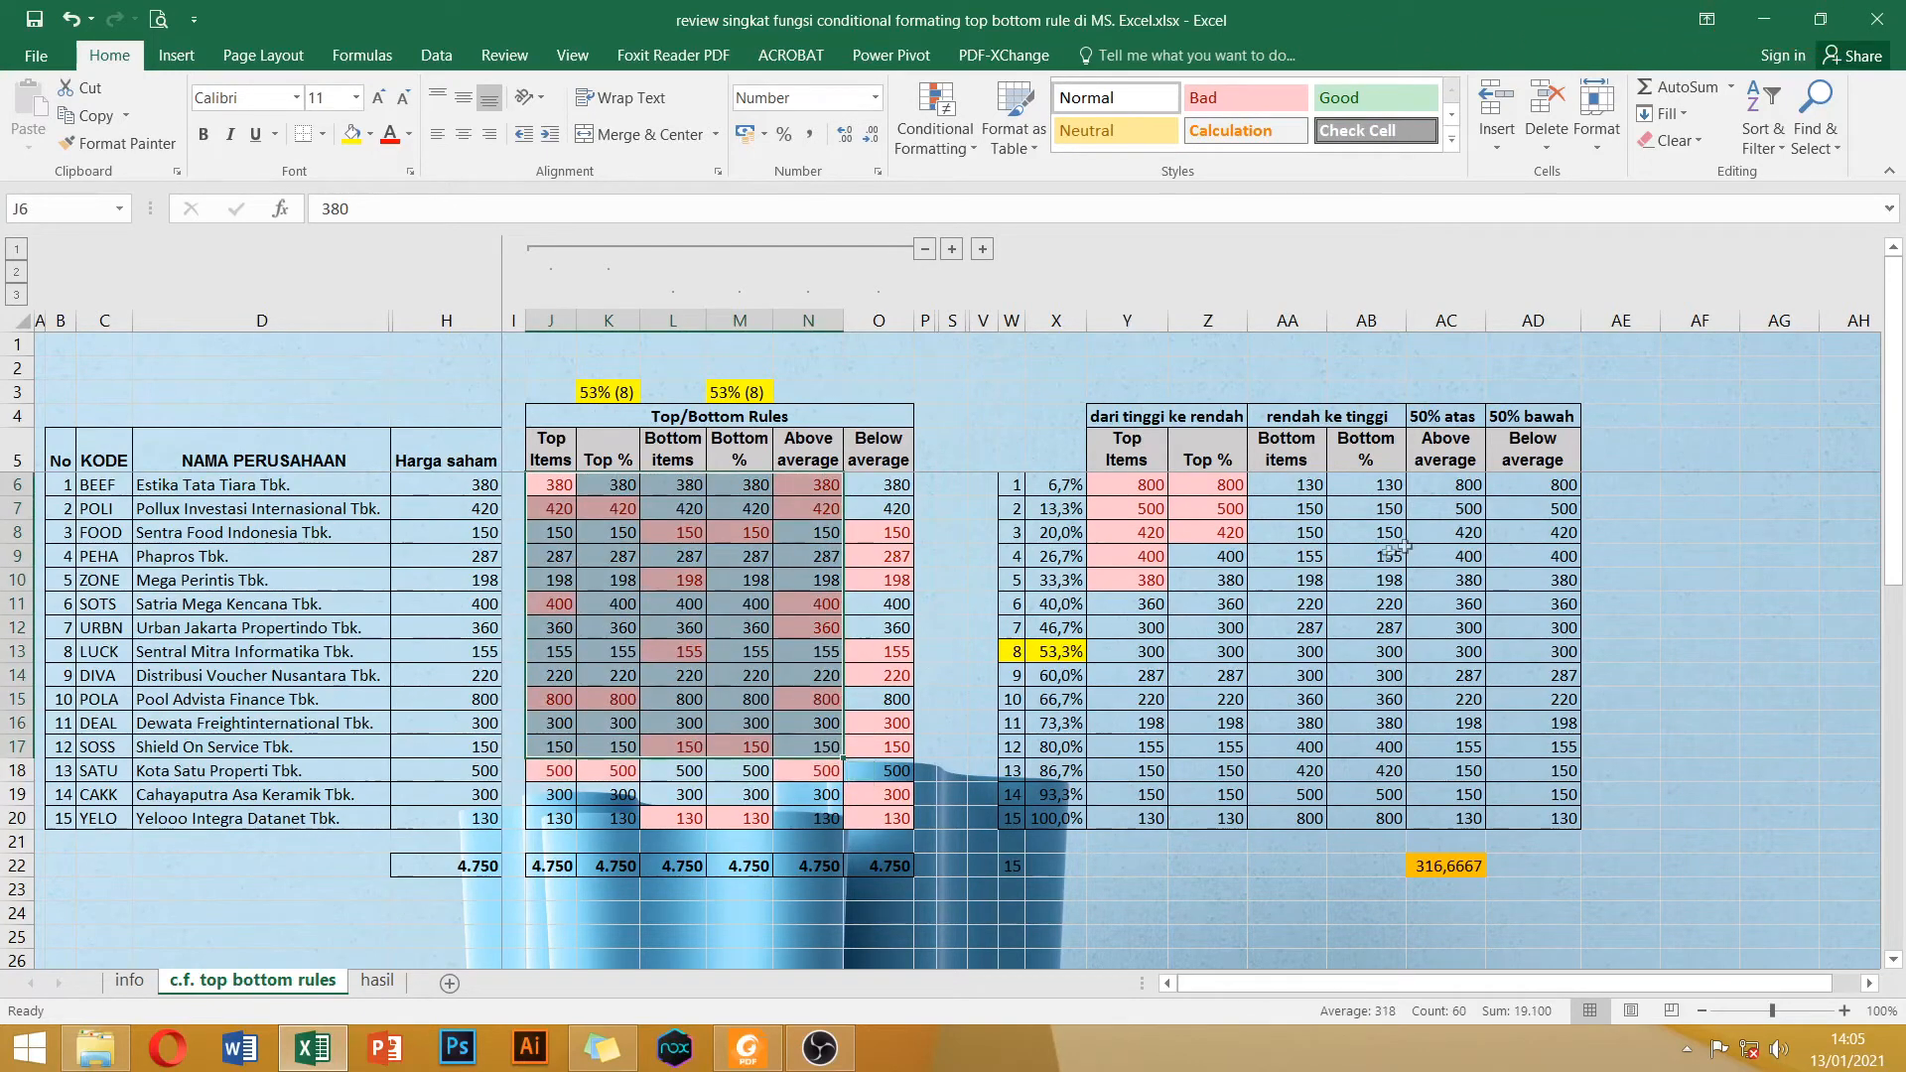
pyautogui.moveTo(1243, 502); pyautogui.dragTo(1300, 809)
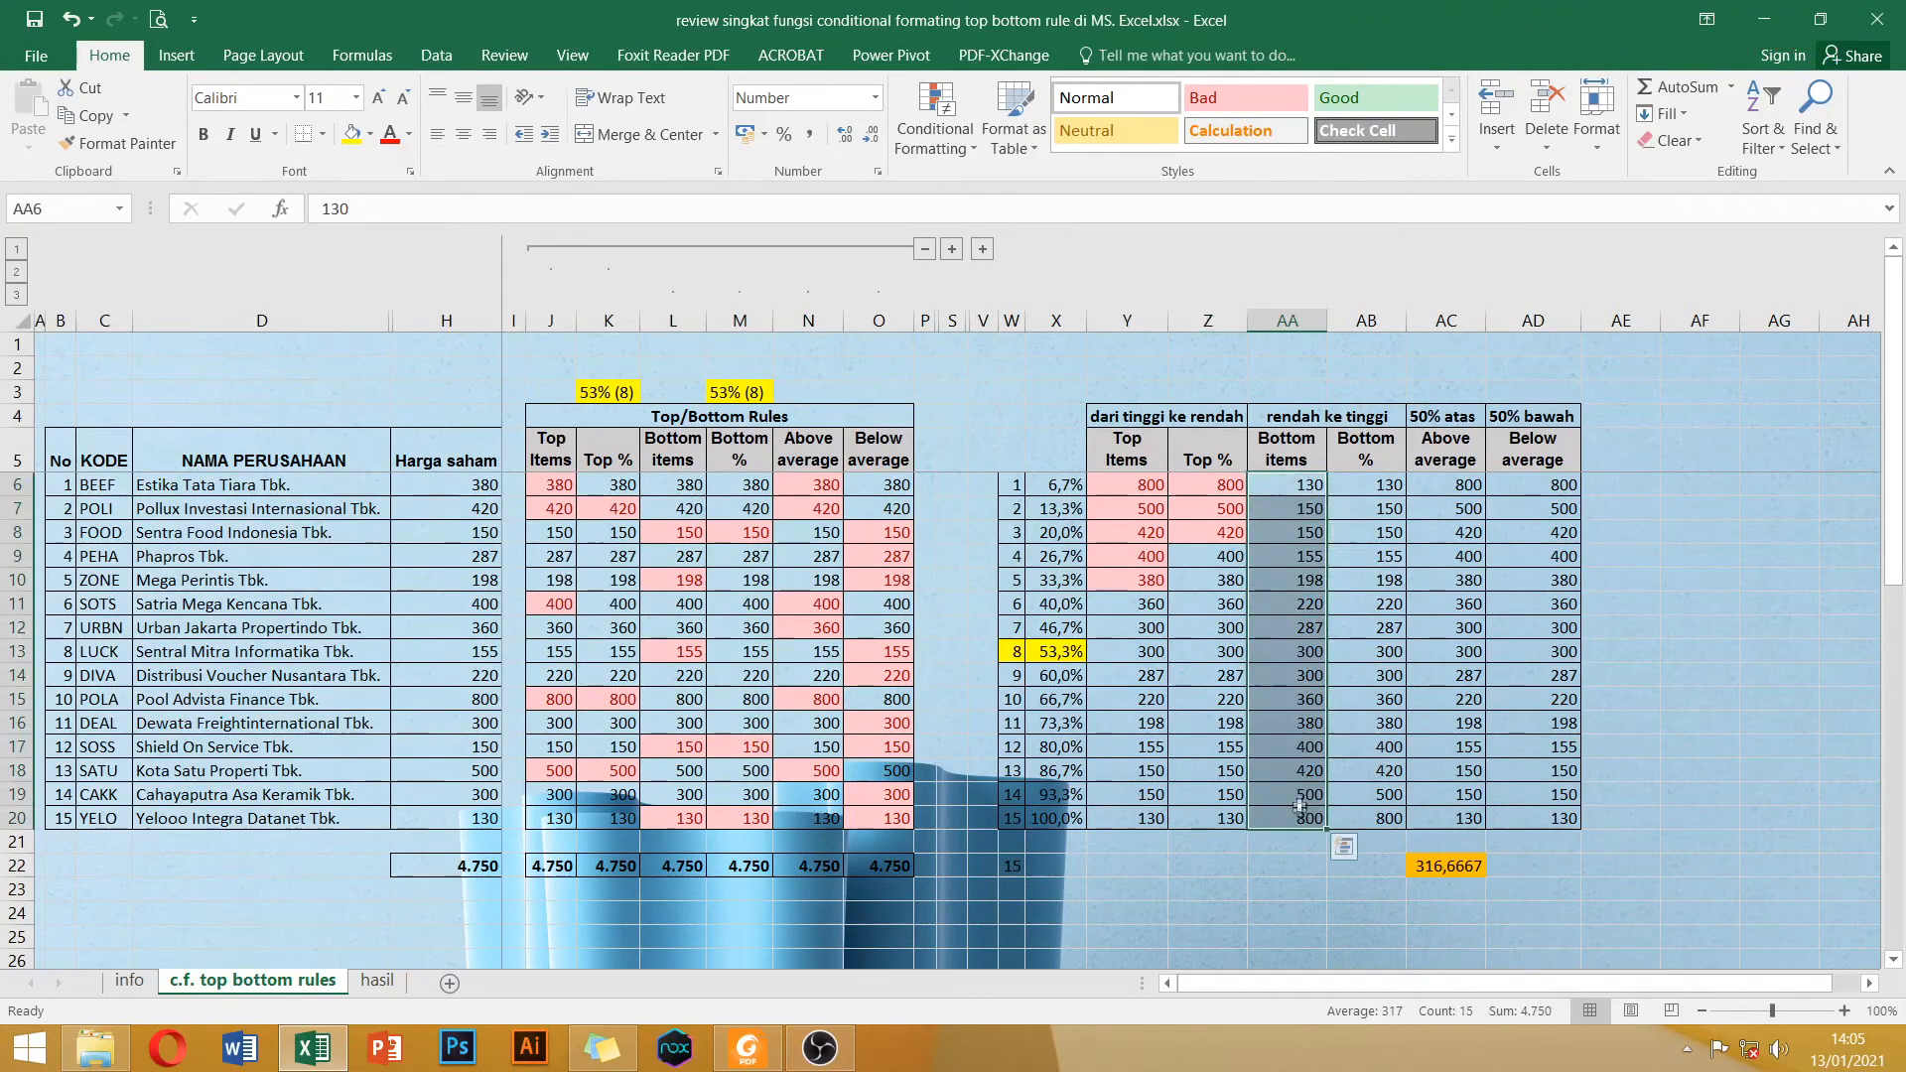
pyautogui.click(938, 149)
pyautogui.moveTo(1005, 226)
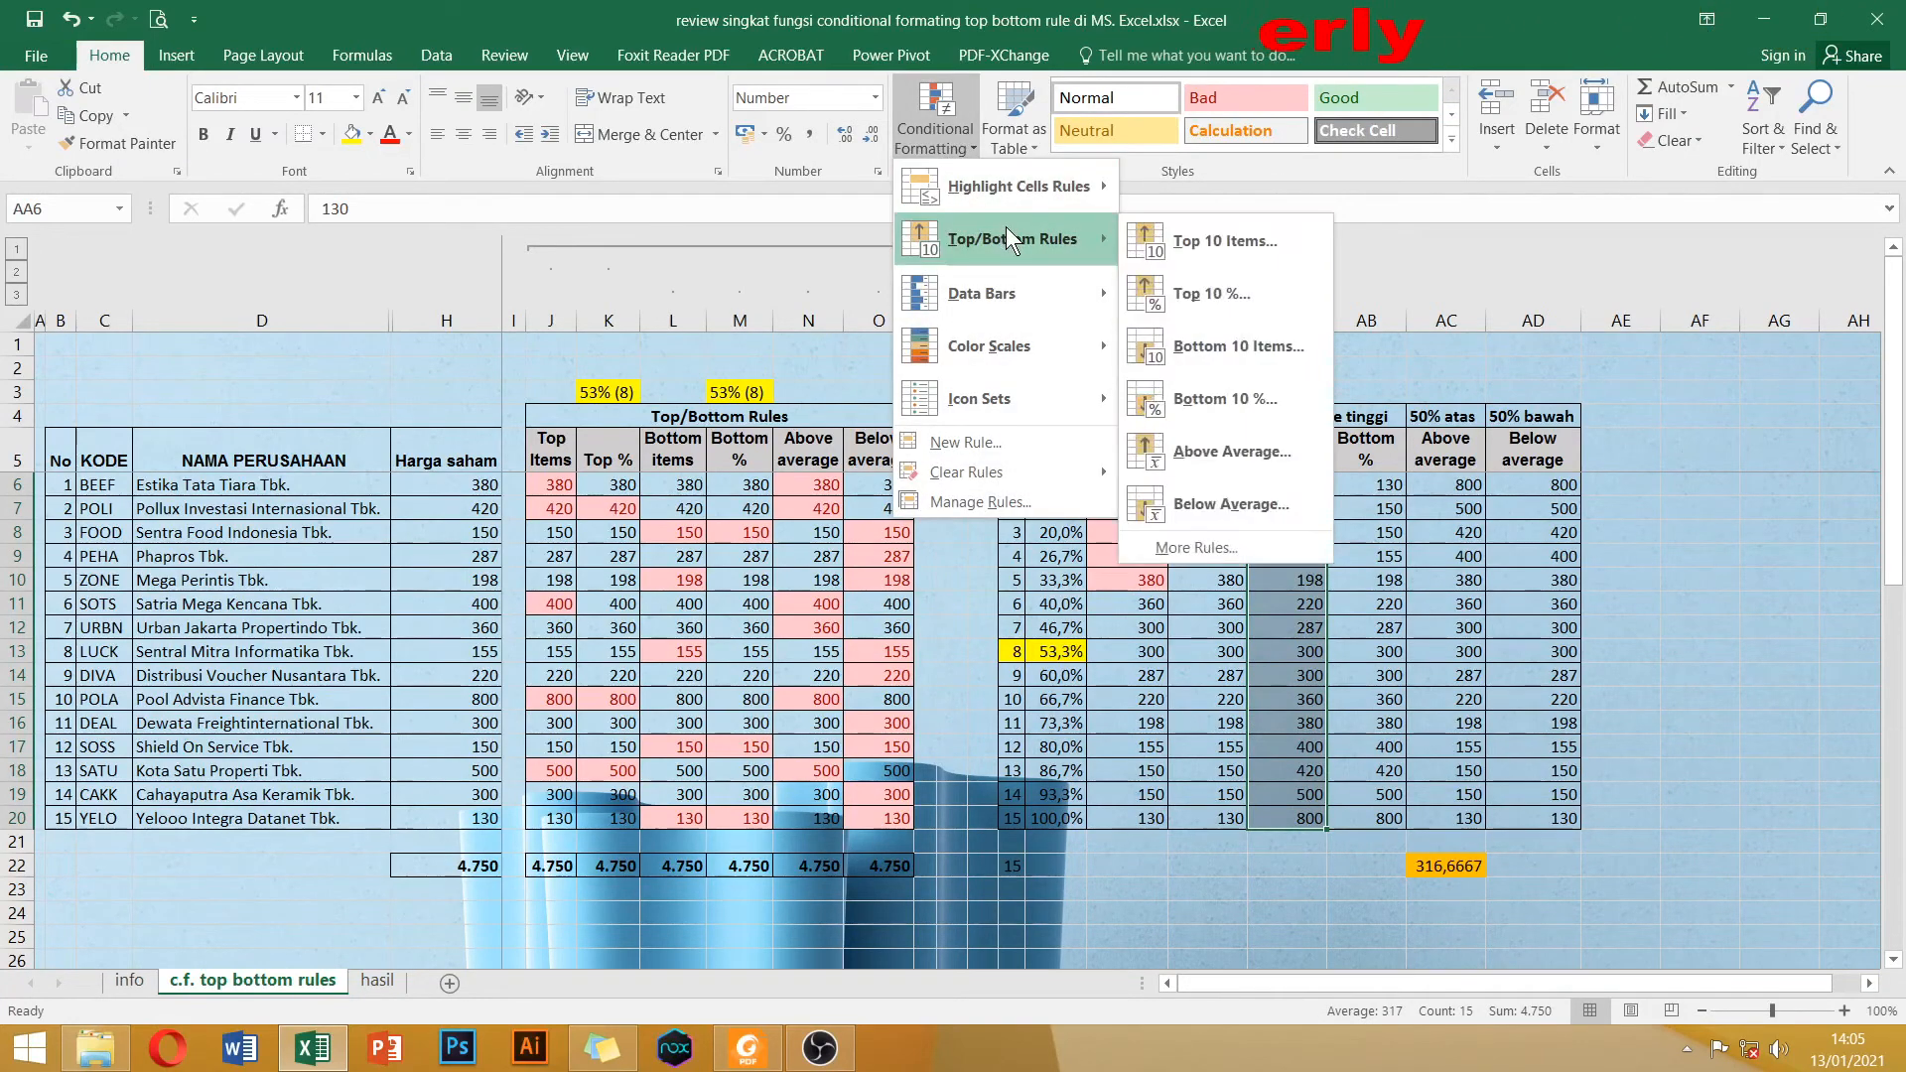
pyautogui.click(1225, 351)
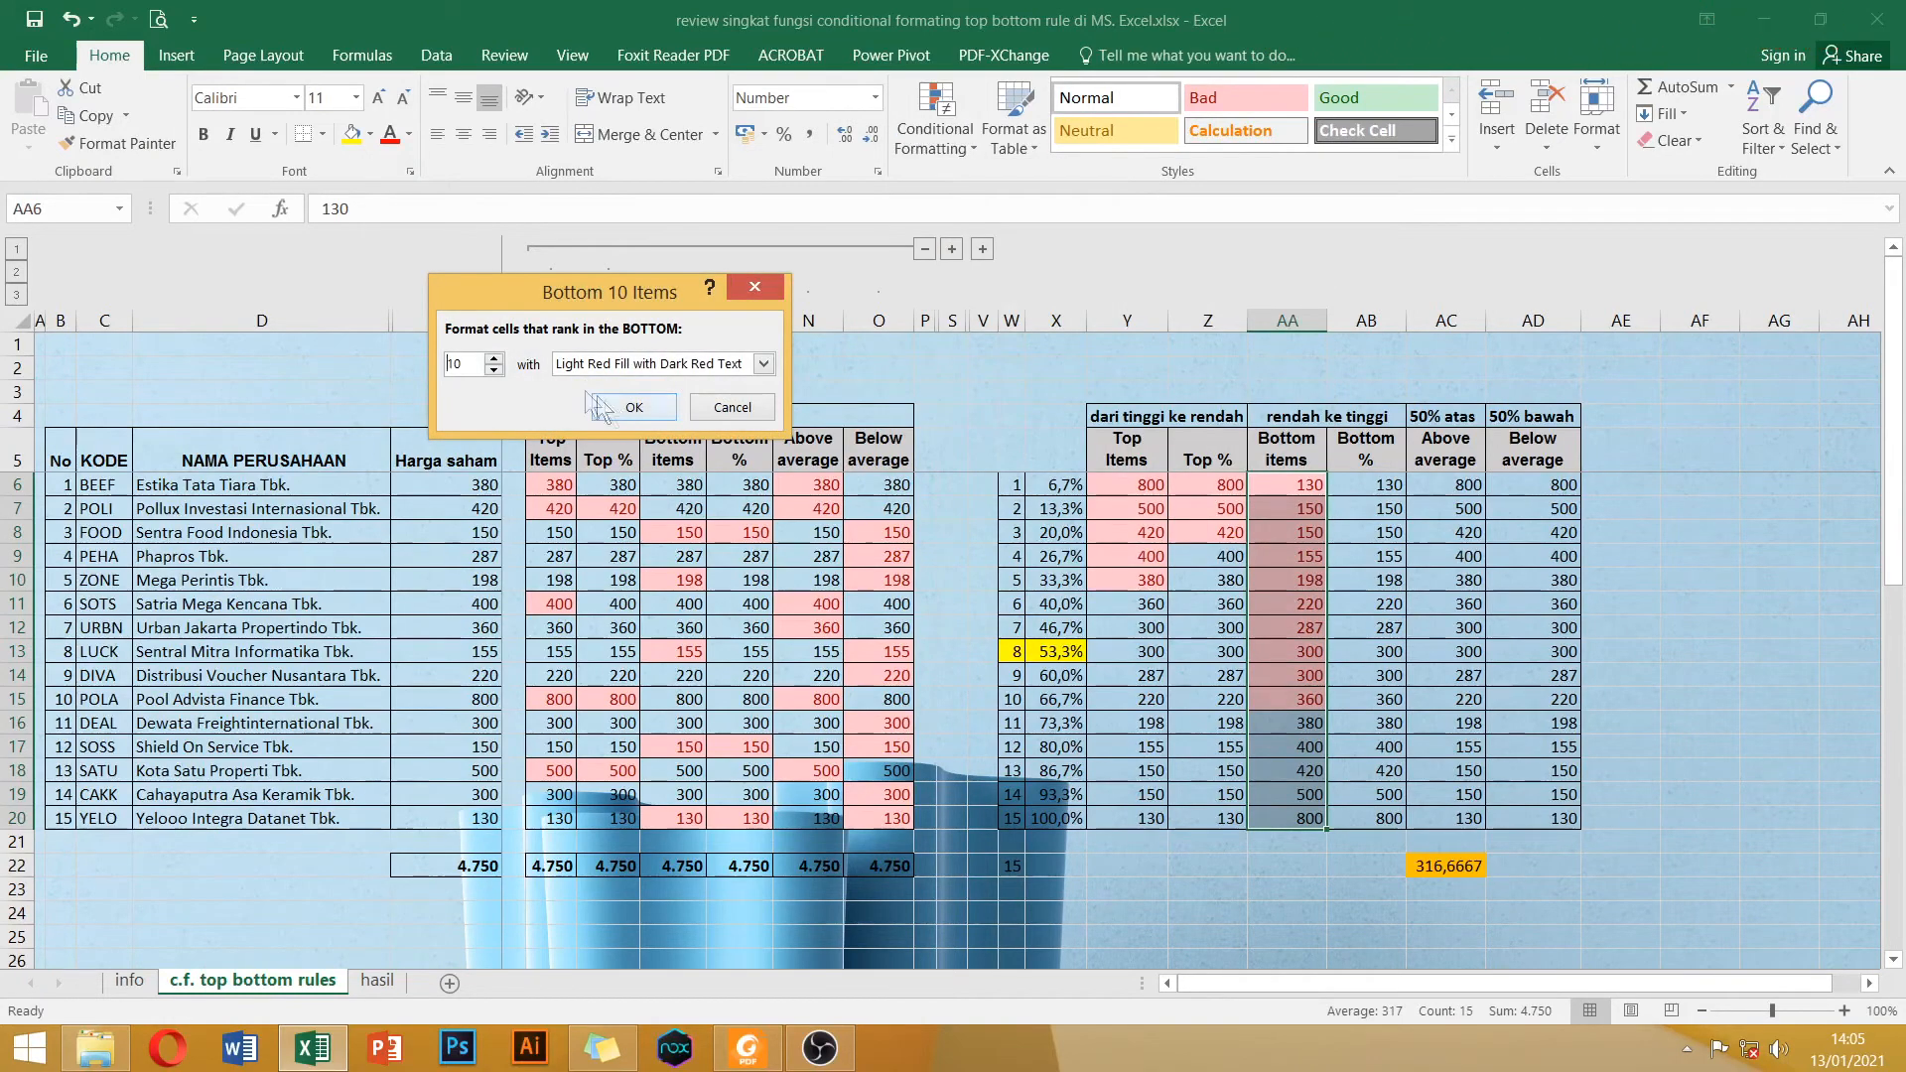
pyautogui.write('5')
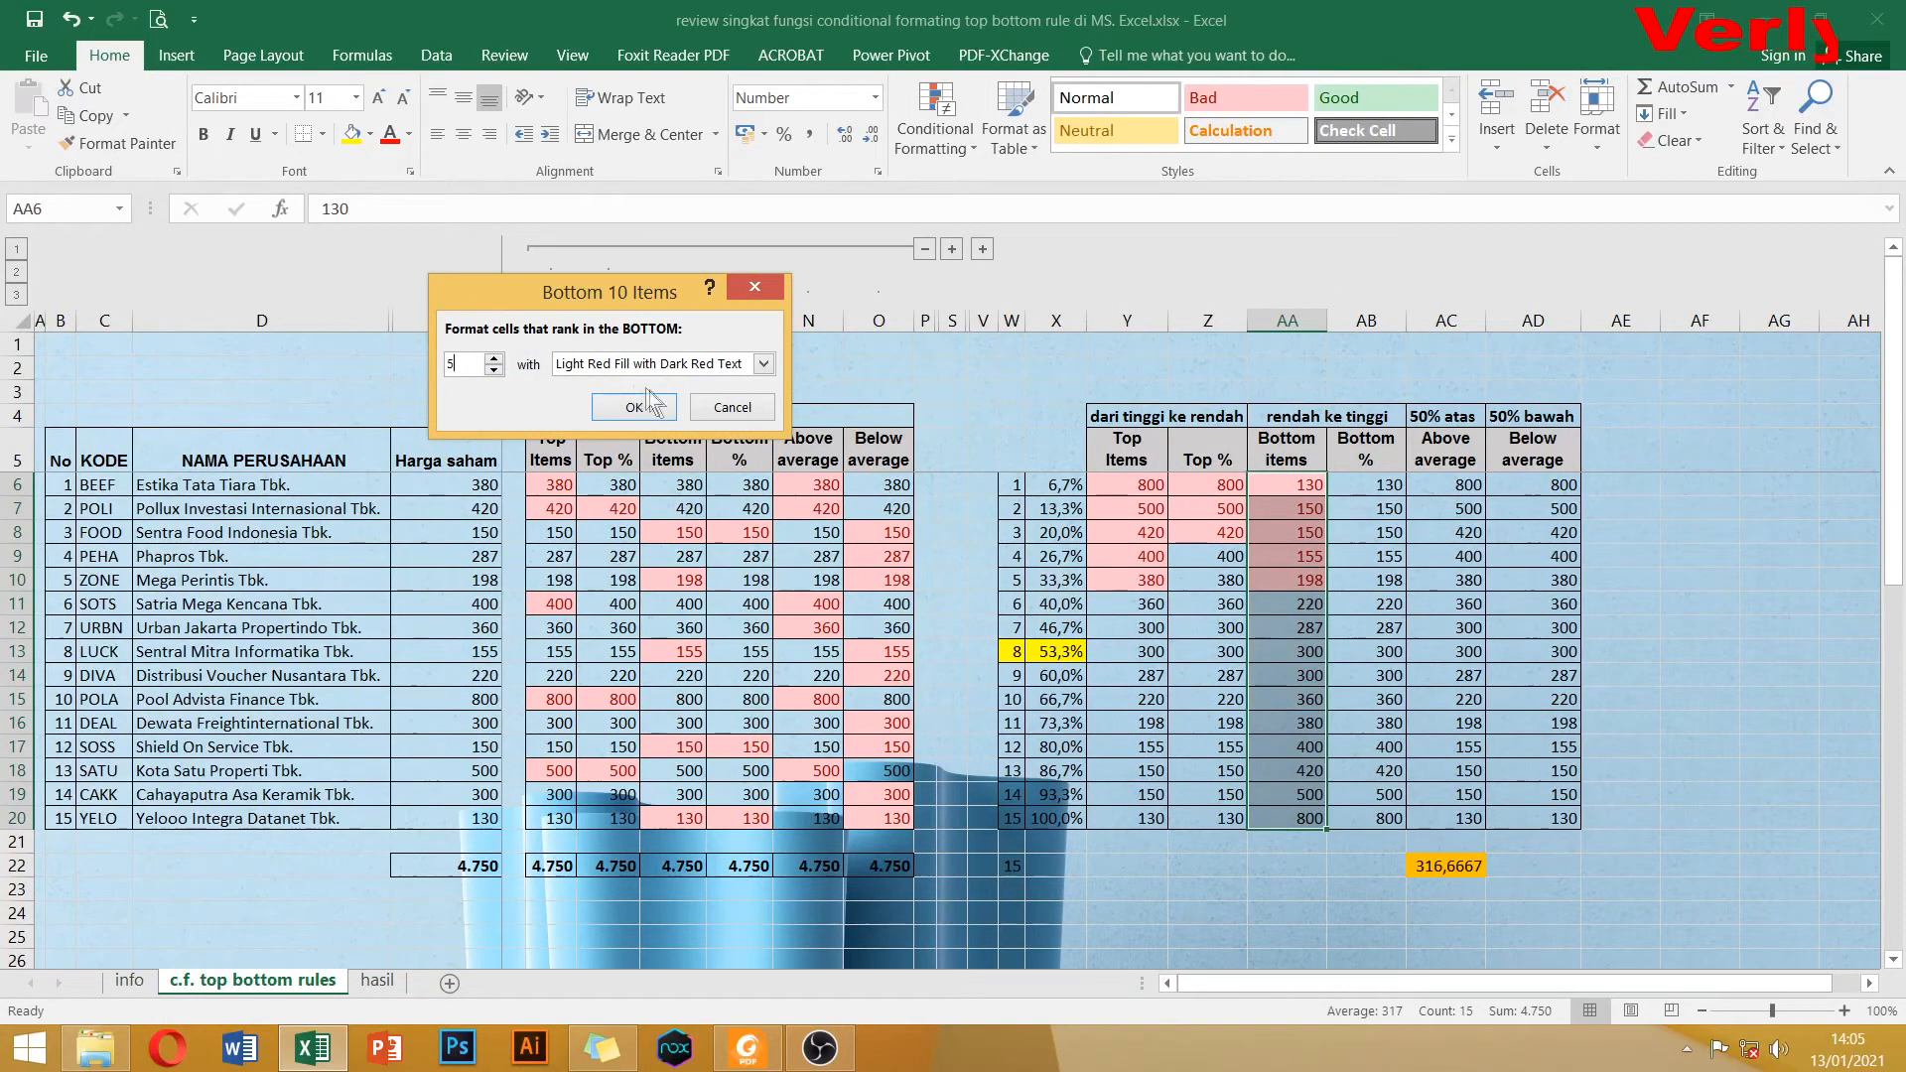
pyautogui.click(634, 407)
# Compare the highlighted prices in the sorted Bottom items column with those in the original Bottom items column (L6:L20).
pyautogui.click(1281, 639)
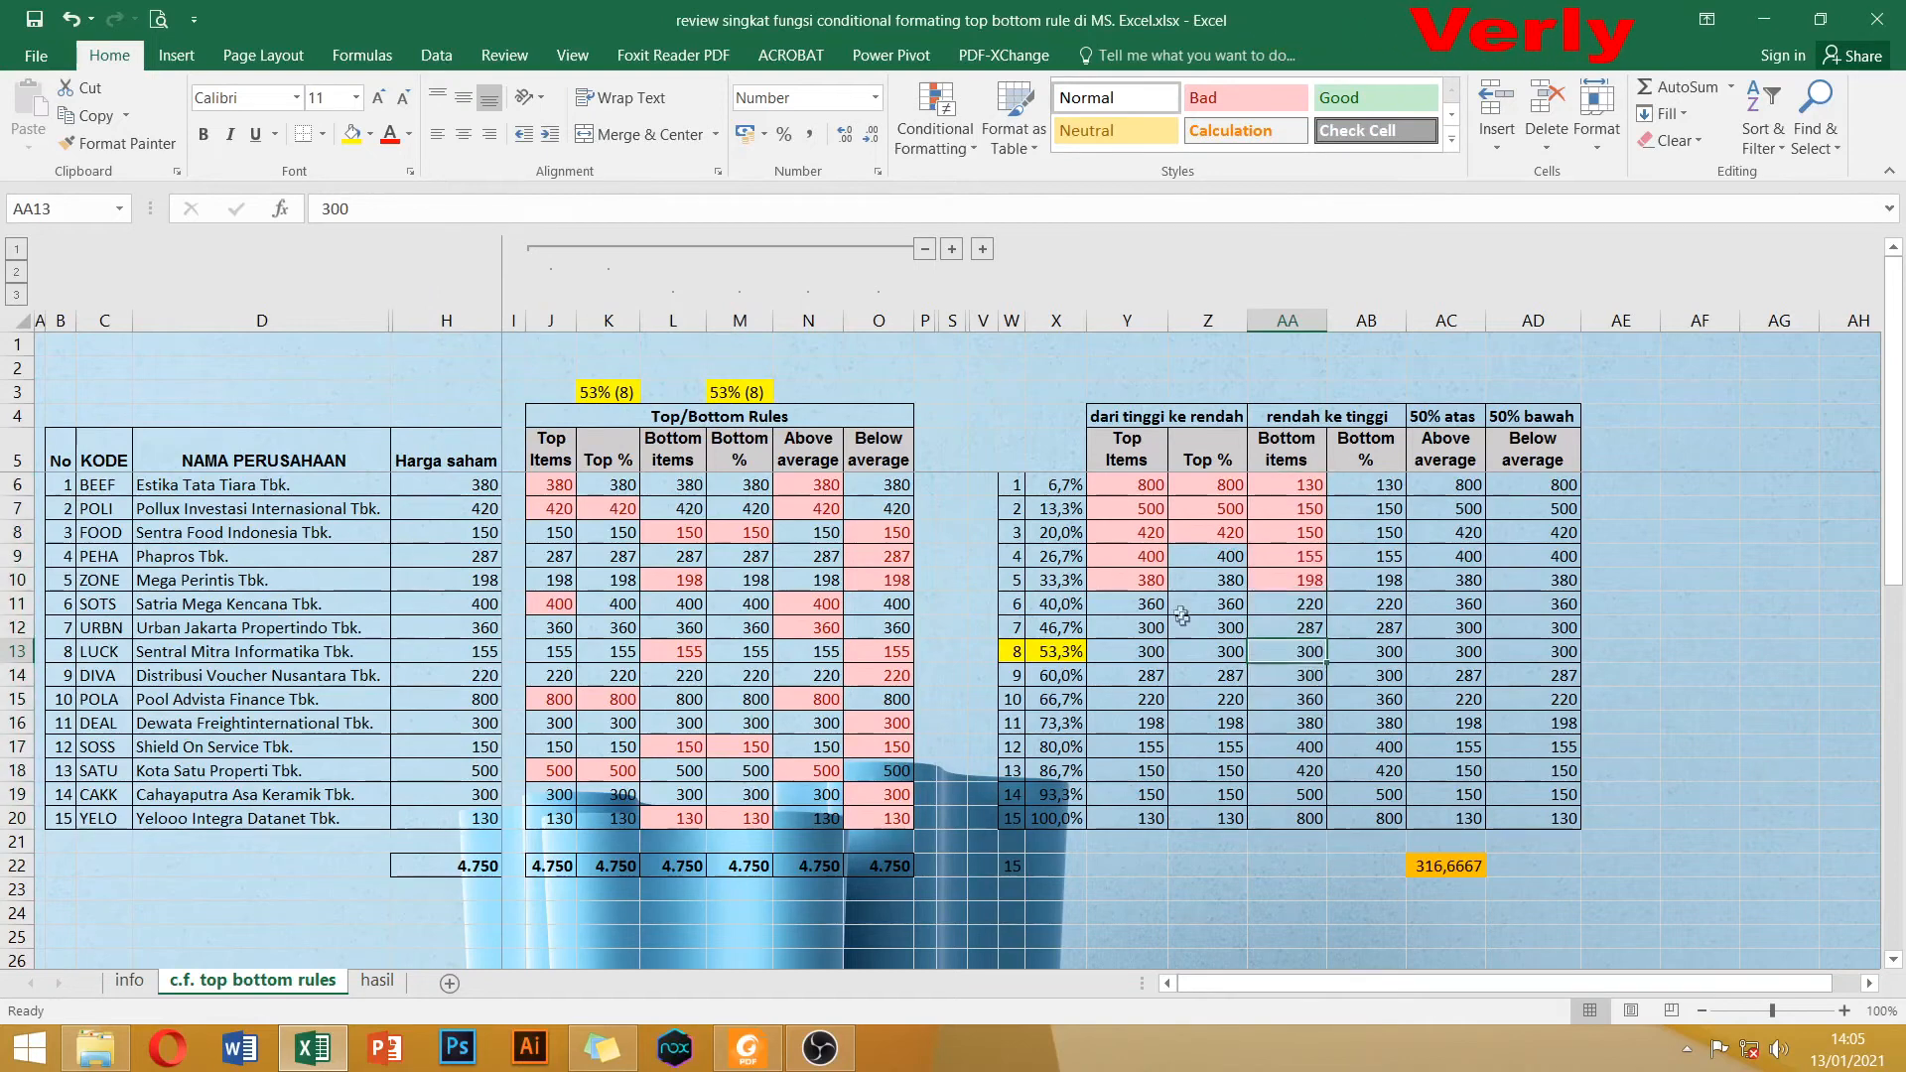
pyautogui.moveTo(1290, 486); pyautogui.dragTo(1289, 586)
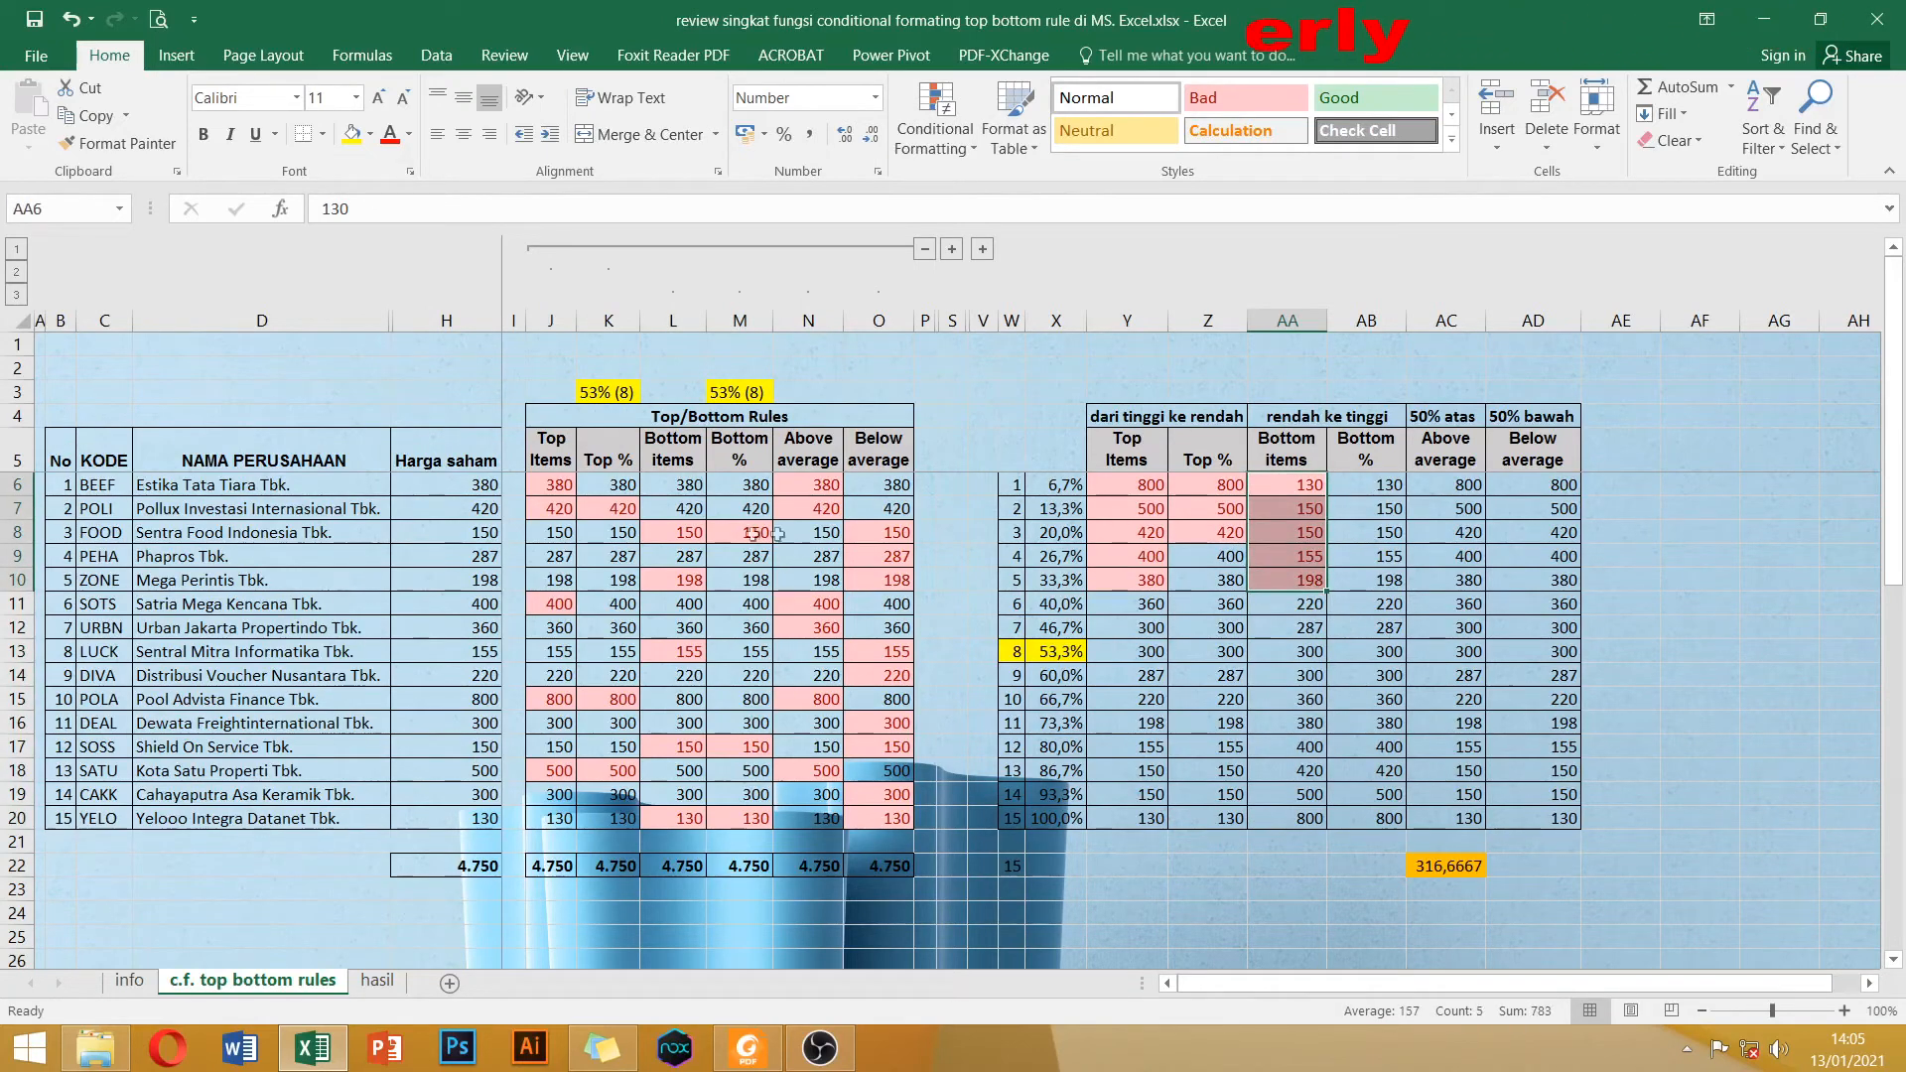
pyautogui.click(684, 536)
pyautogui.click(676, 819)
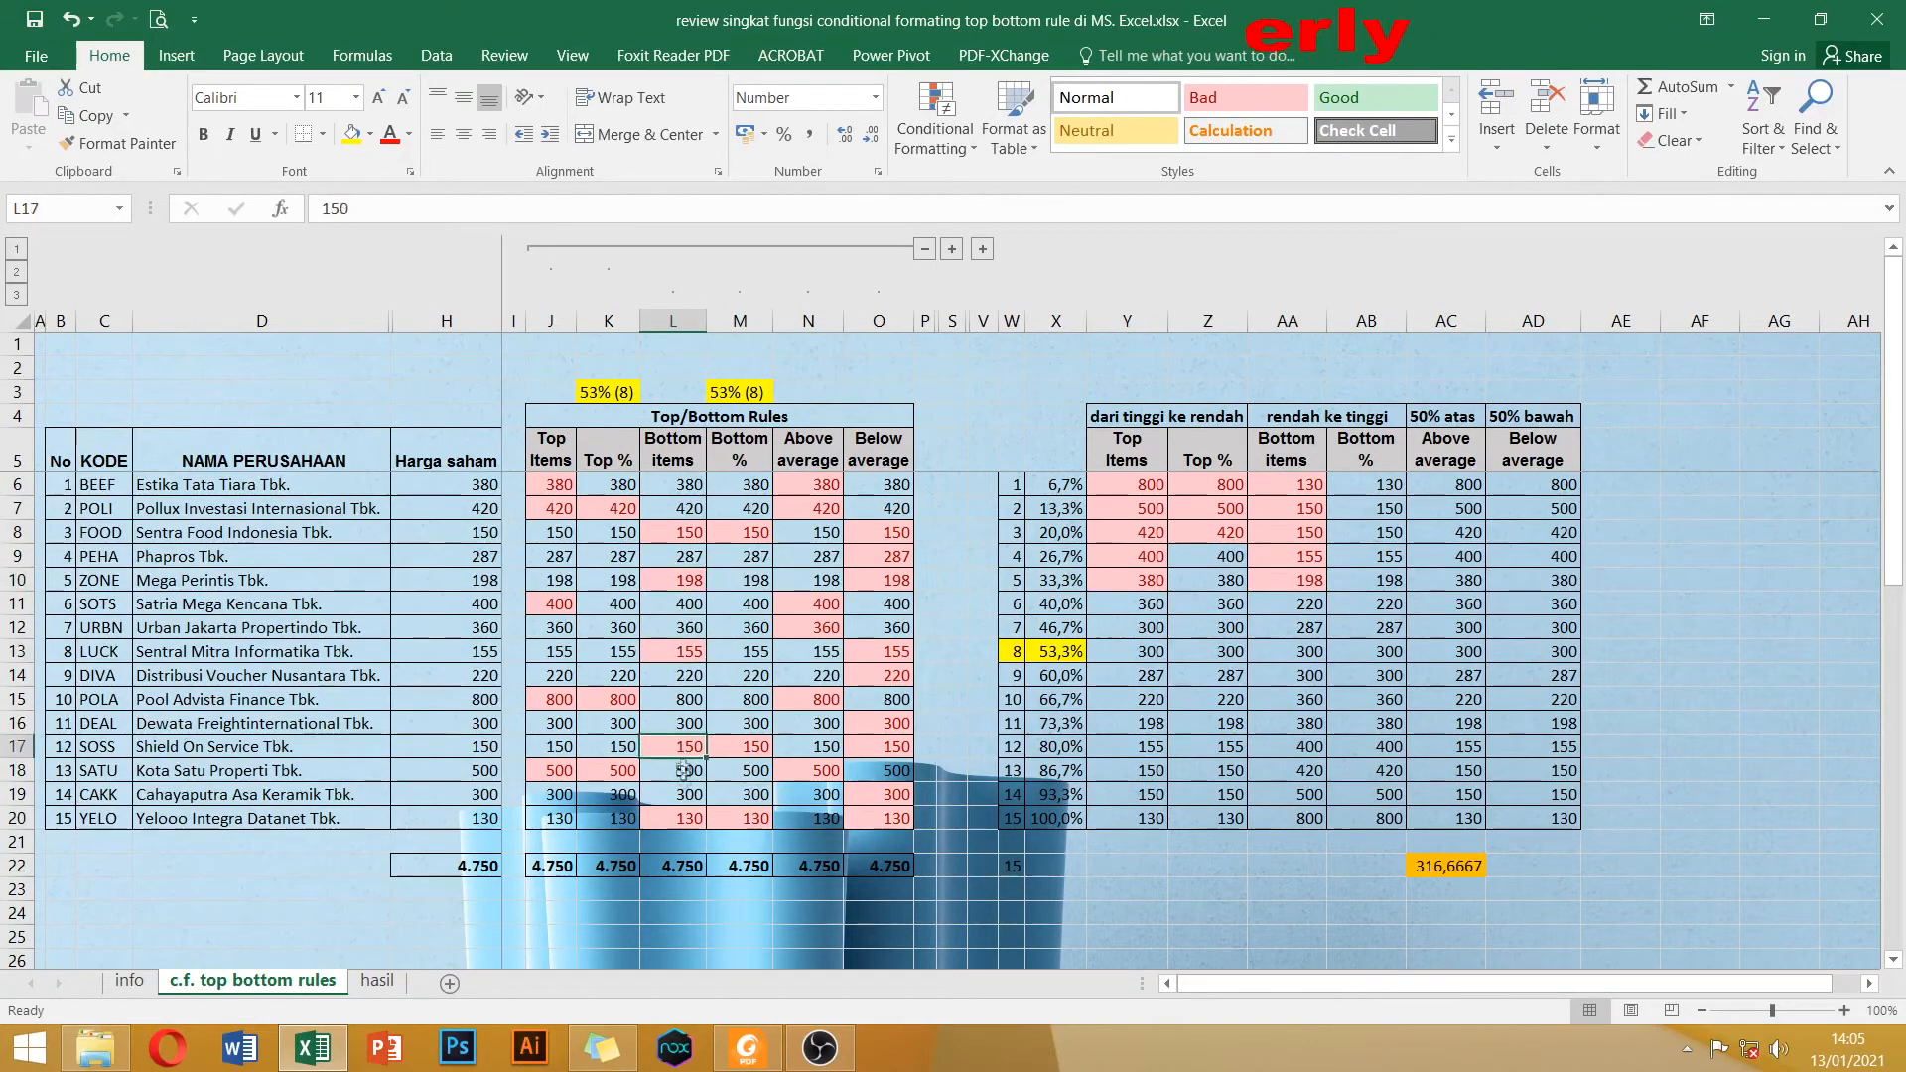
pyautogui.click(1296, 487)
pyautogui.click(1299, 558)
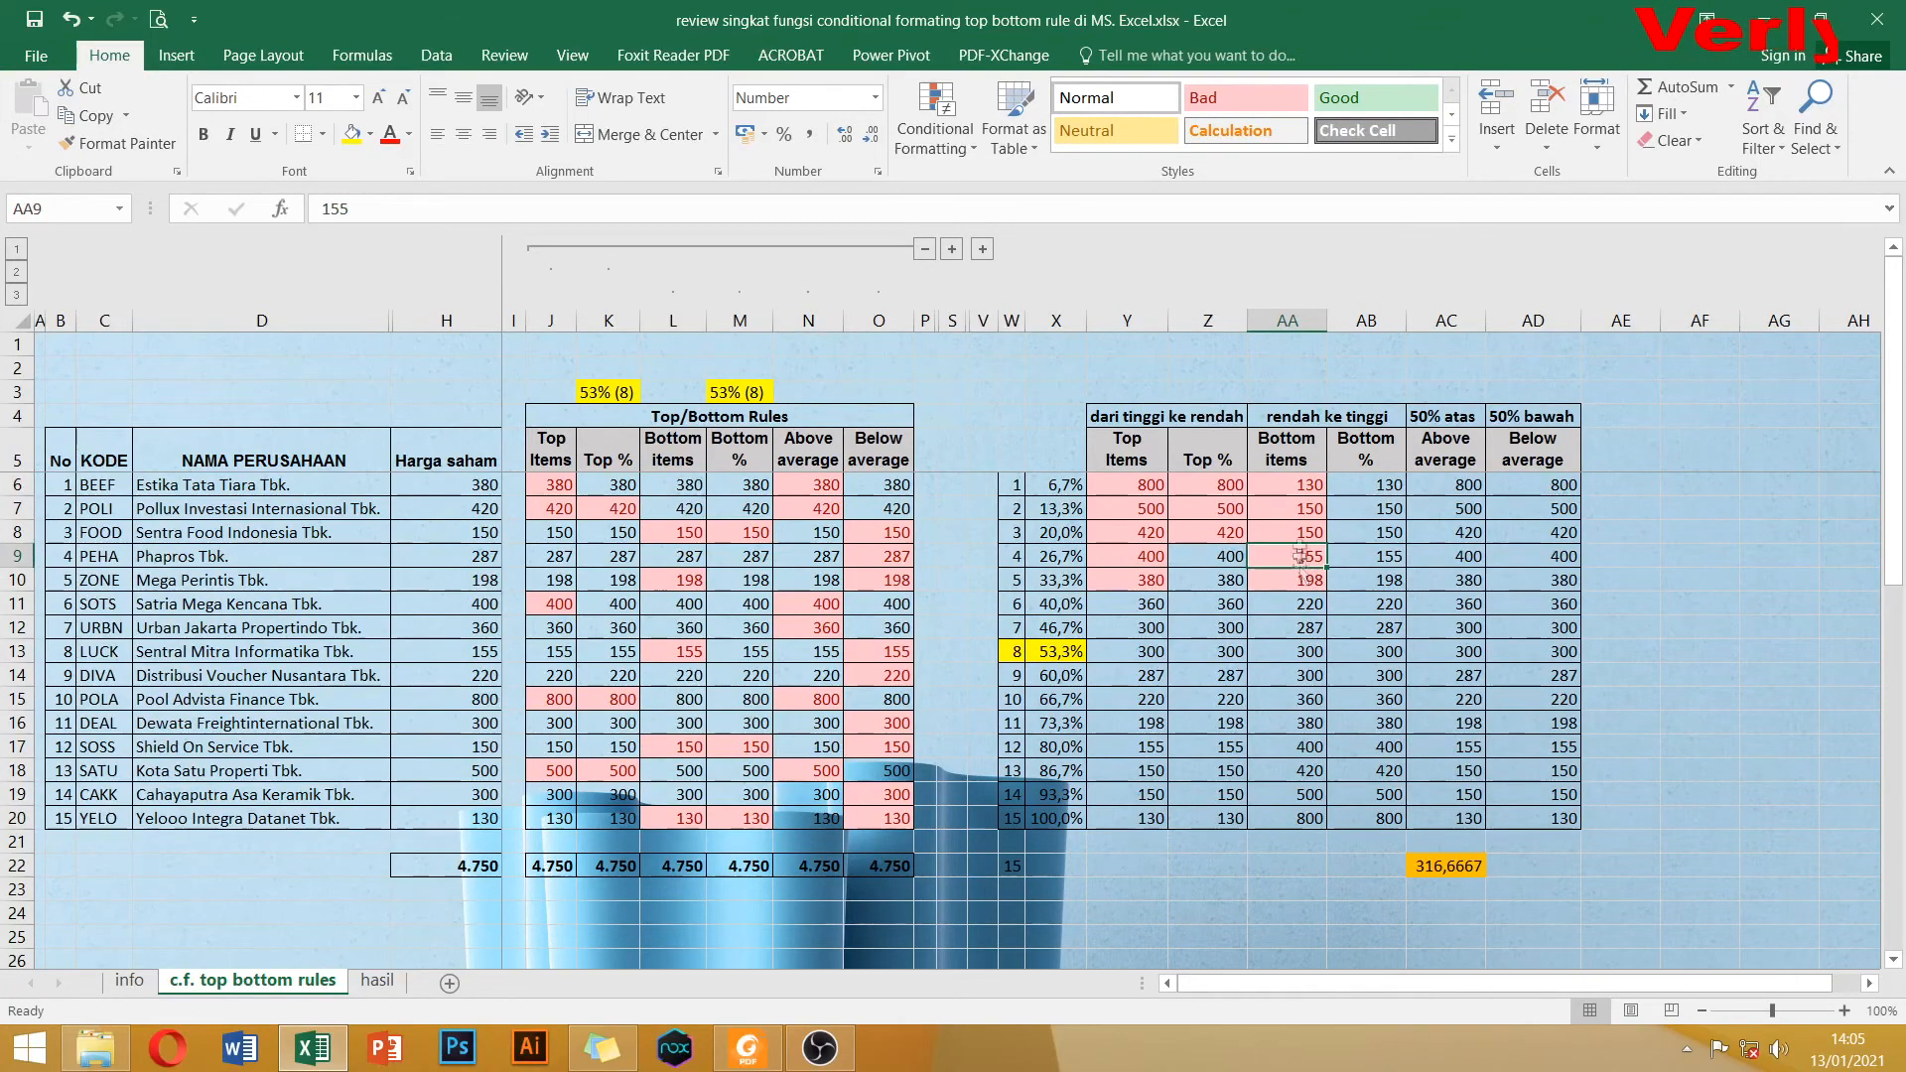
# Highlight the bottom 20% of values in the sorted Bottom % column (AB6:AB20) with Light Red Fill with Dark Red Text.
pyautogui.click(1363, 556)
pyautogui.moveTo(1362, 480); pyautogui.dragTo(1370, 815)
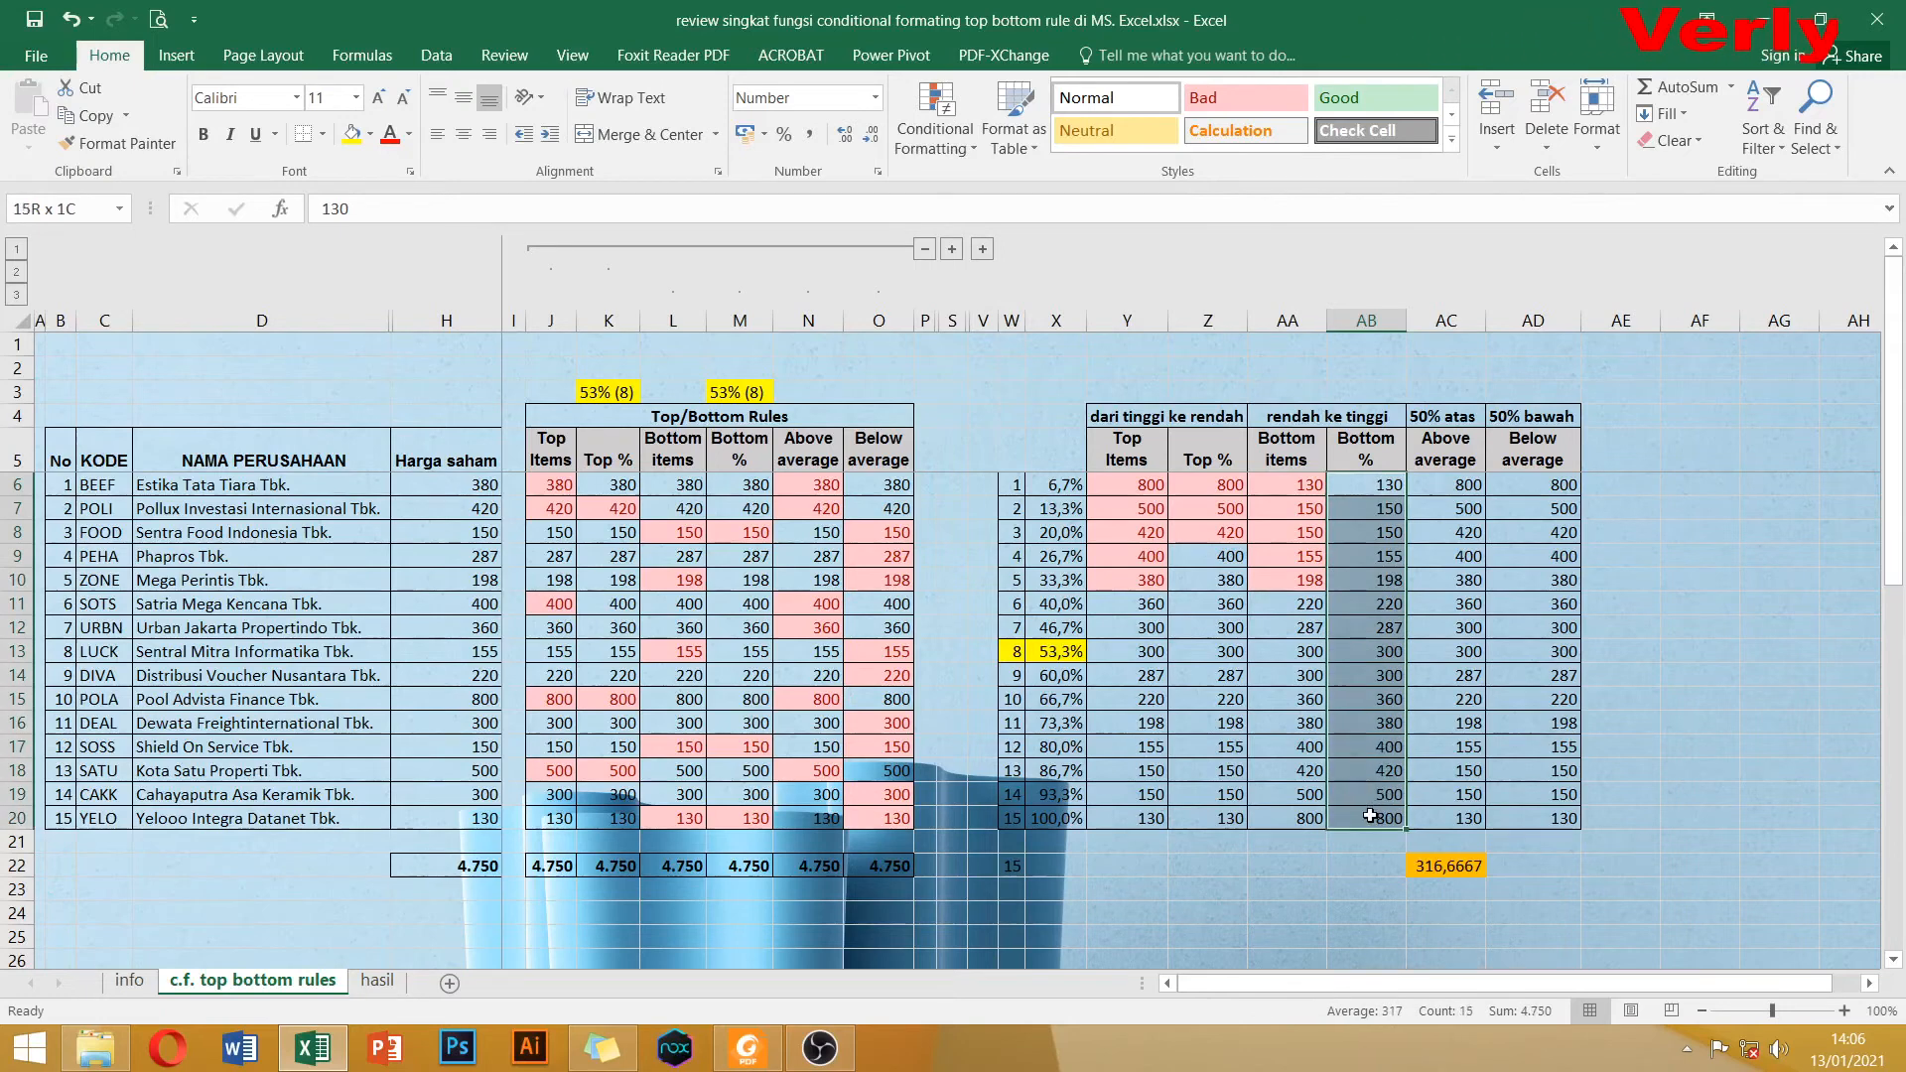
pyautogui.click(941, 147)
pyautogui.moveTo(1063, 238)
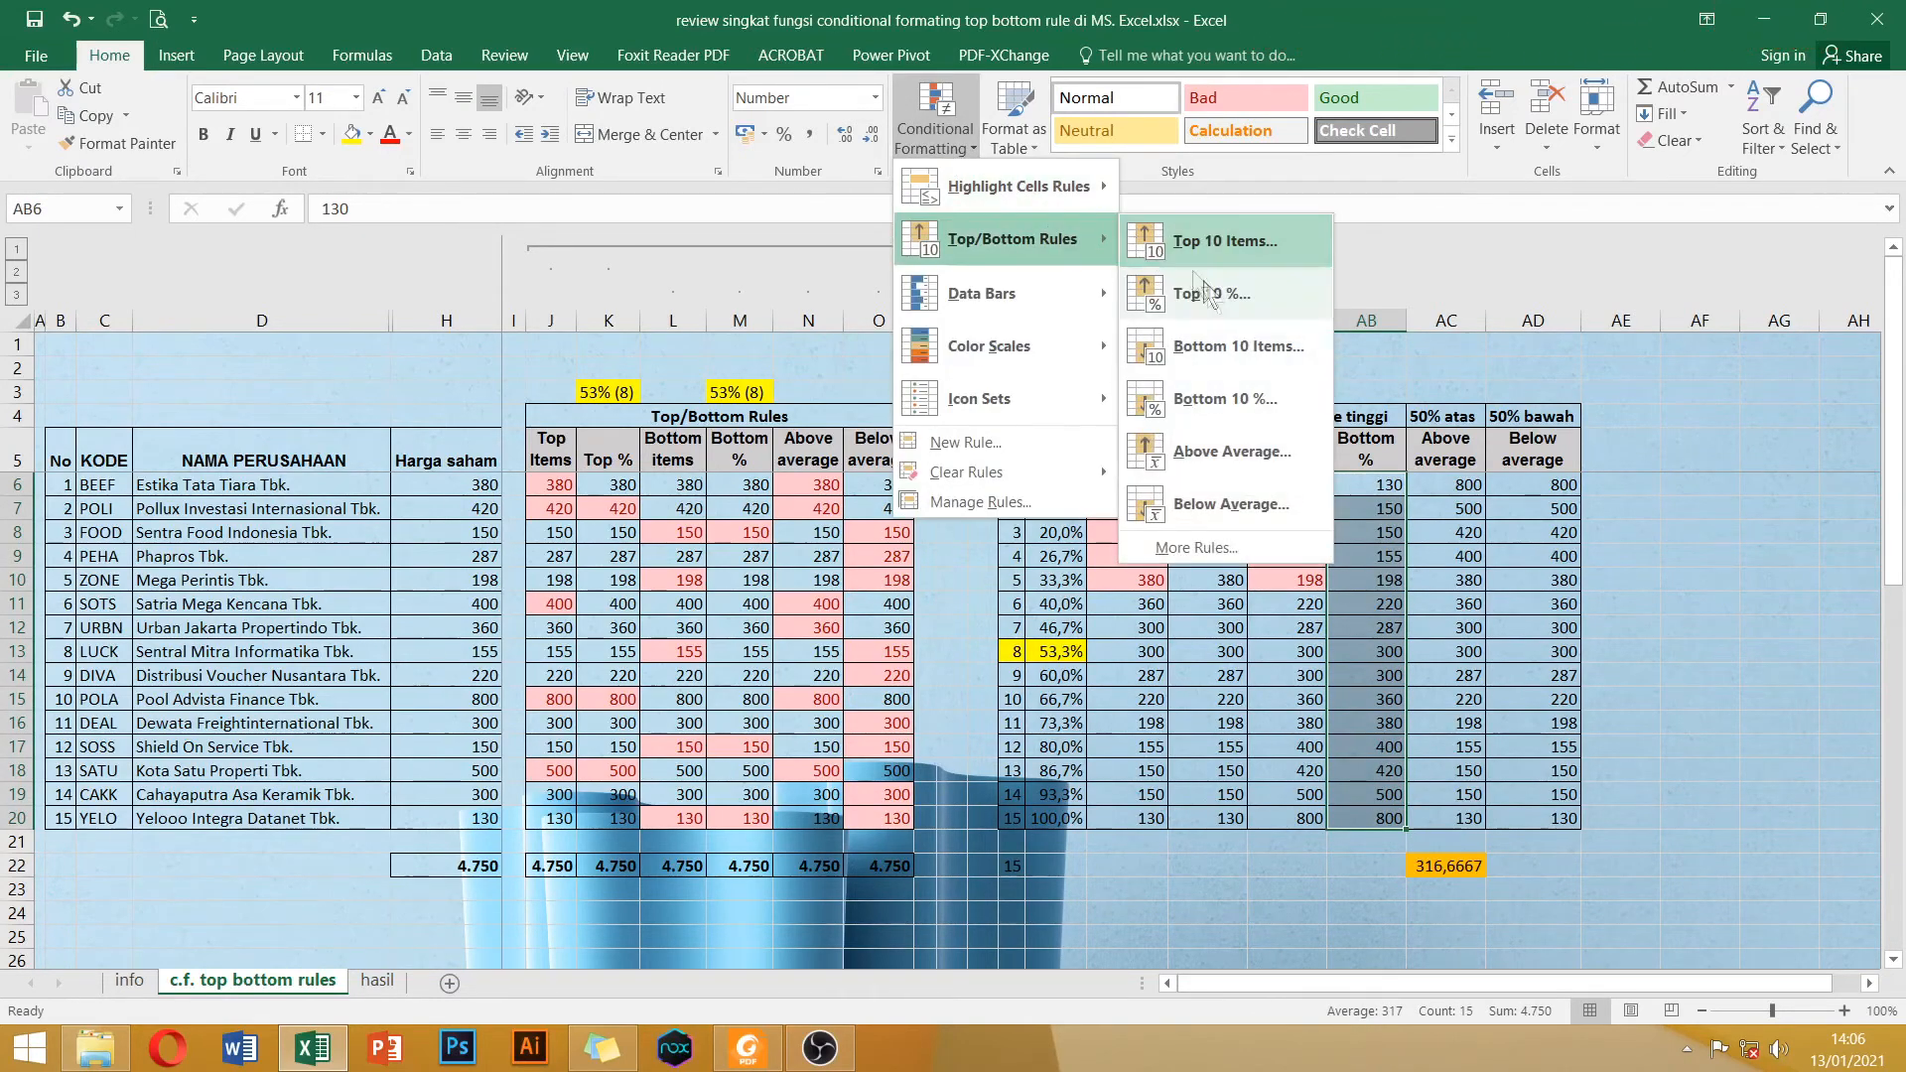
pyautogui.click(1218, 393)
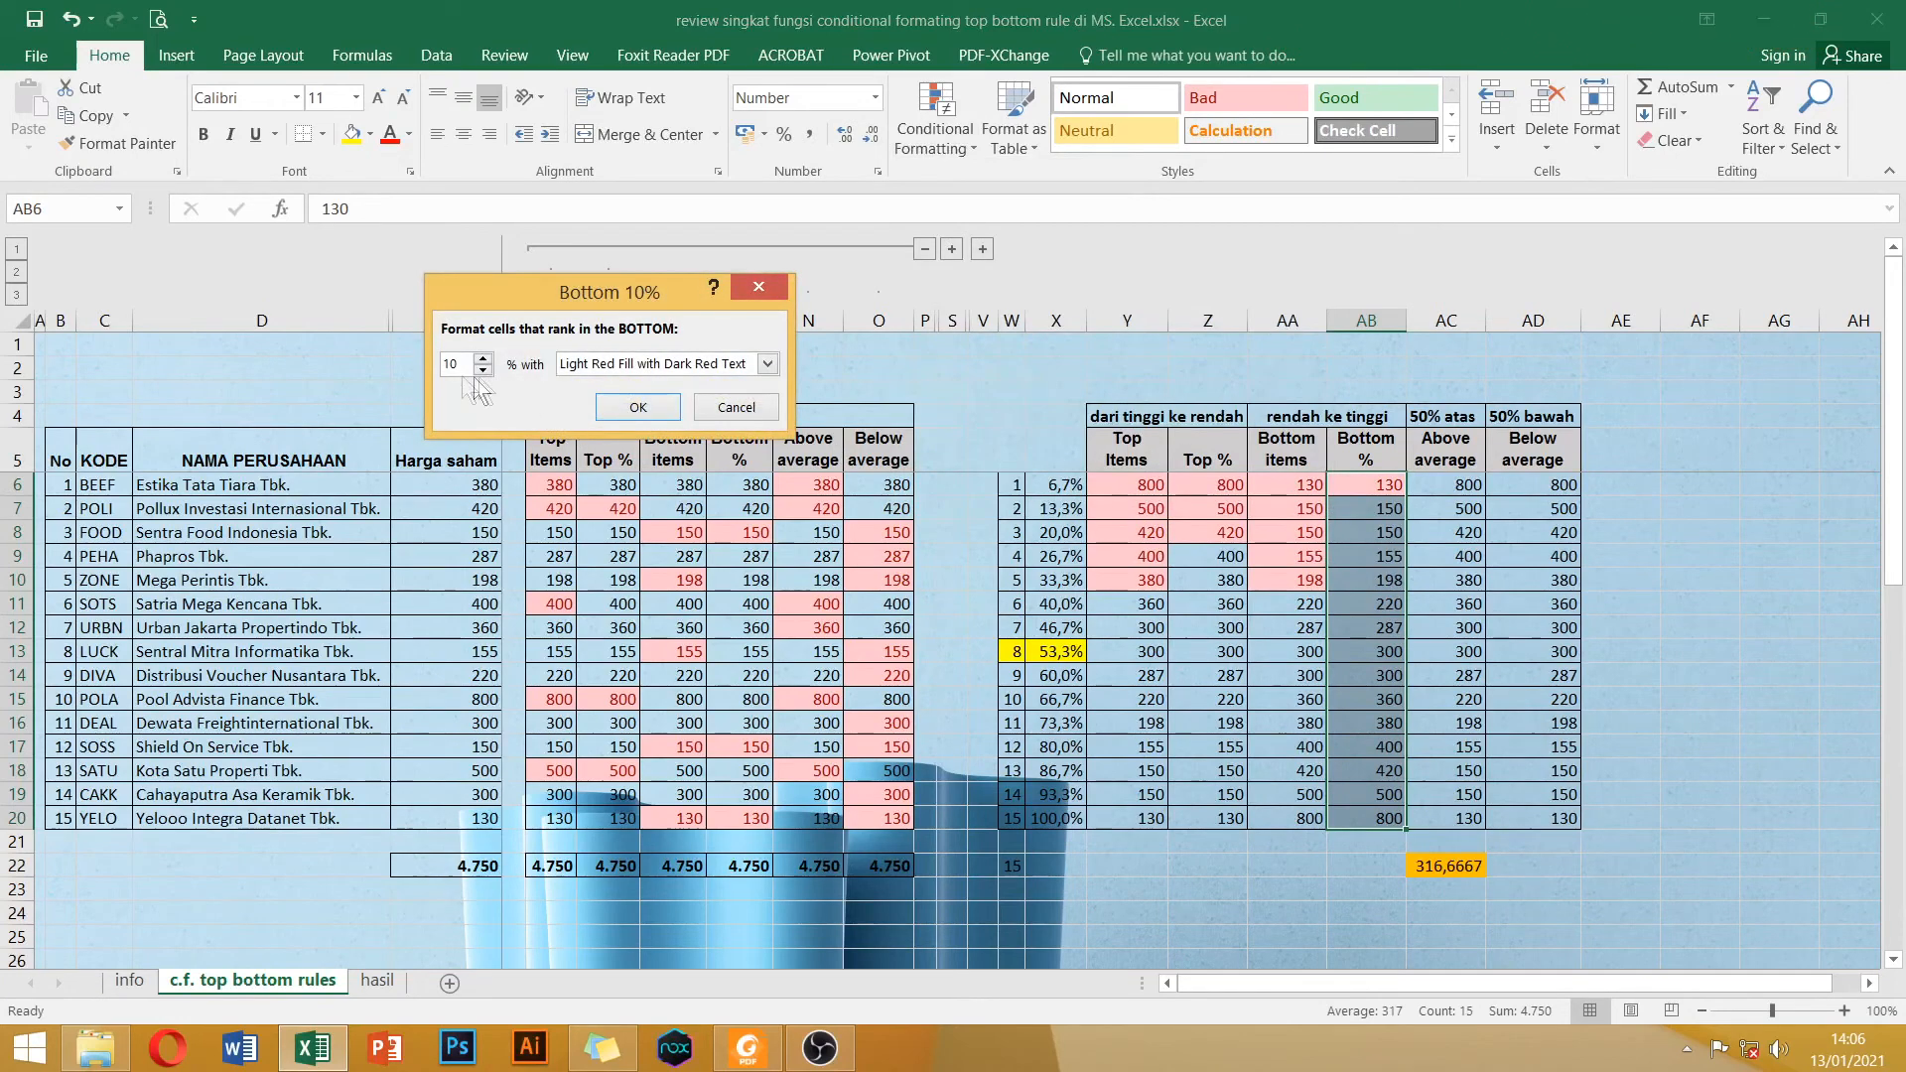
pyautogui.write('2')
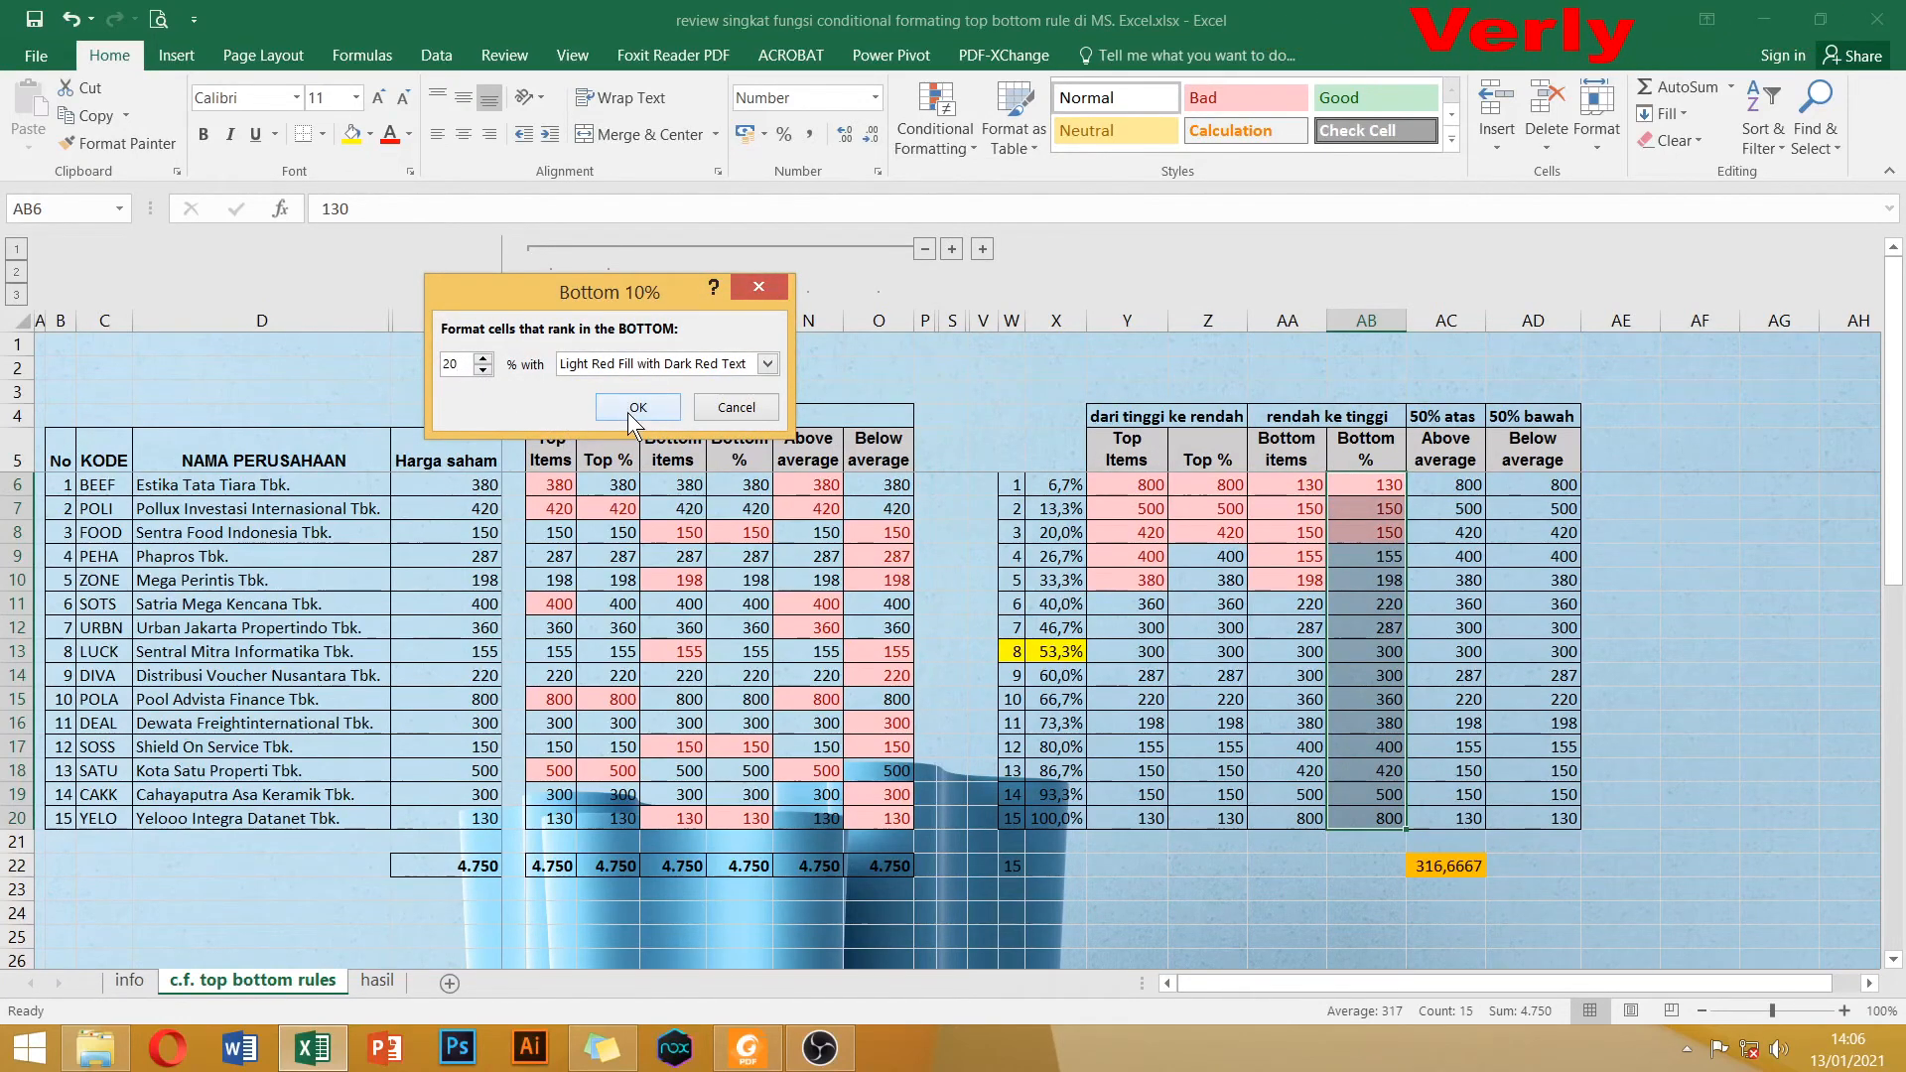
pyautogui.click(635, 407)
# Compare the highlighted prices in the sorted Bottom % column with those in the original Bottom % column (M6:M20).
pyautogui.moveTo(1381, 532); pyautogui.dragTo(1373, 497)
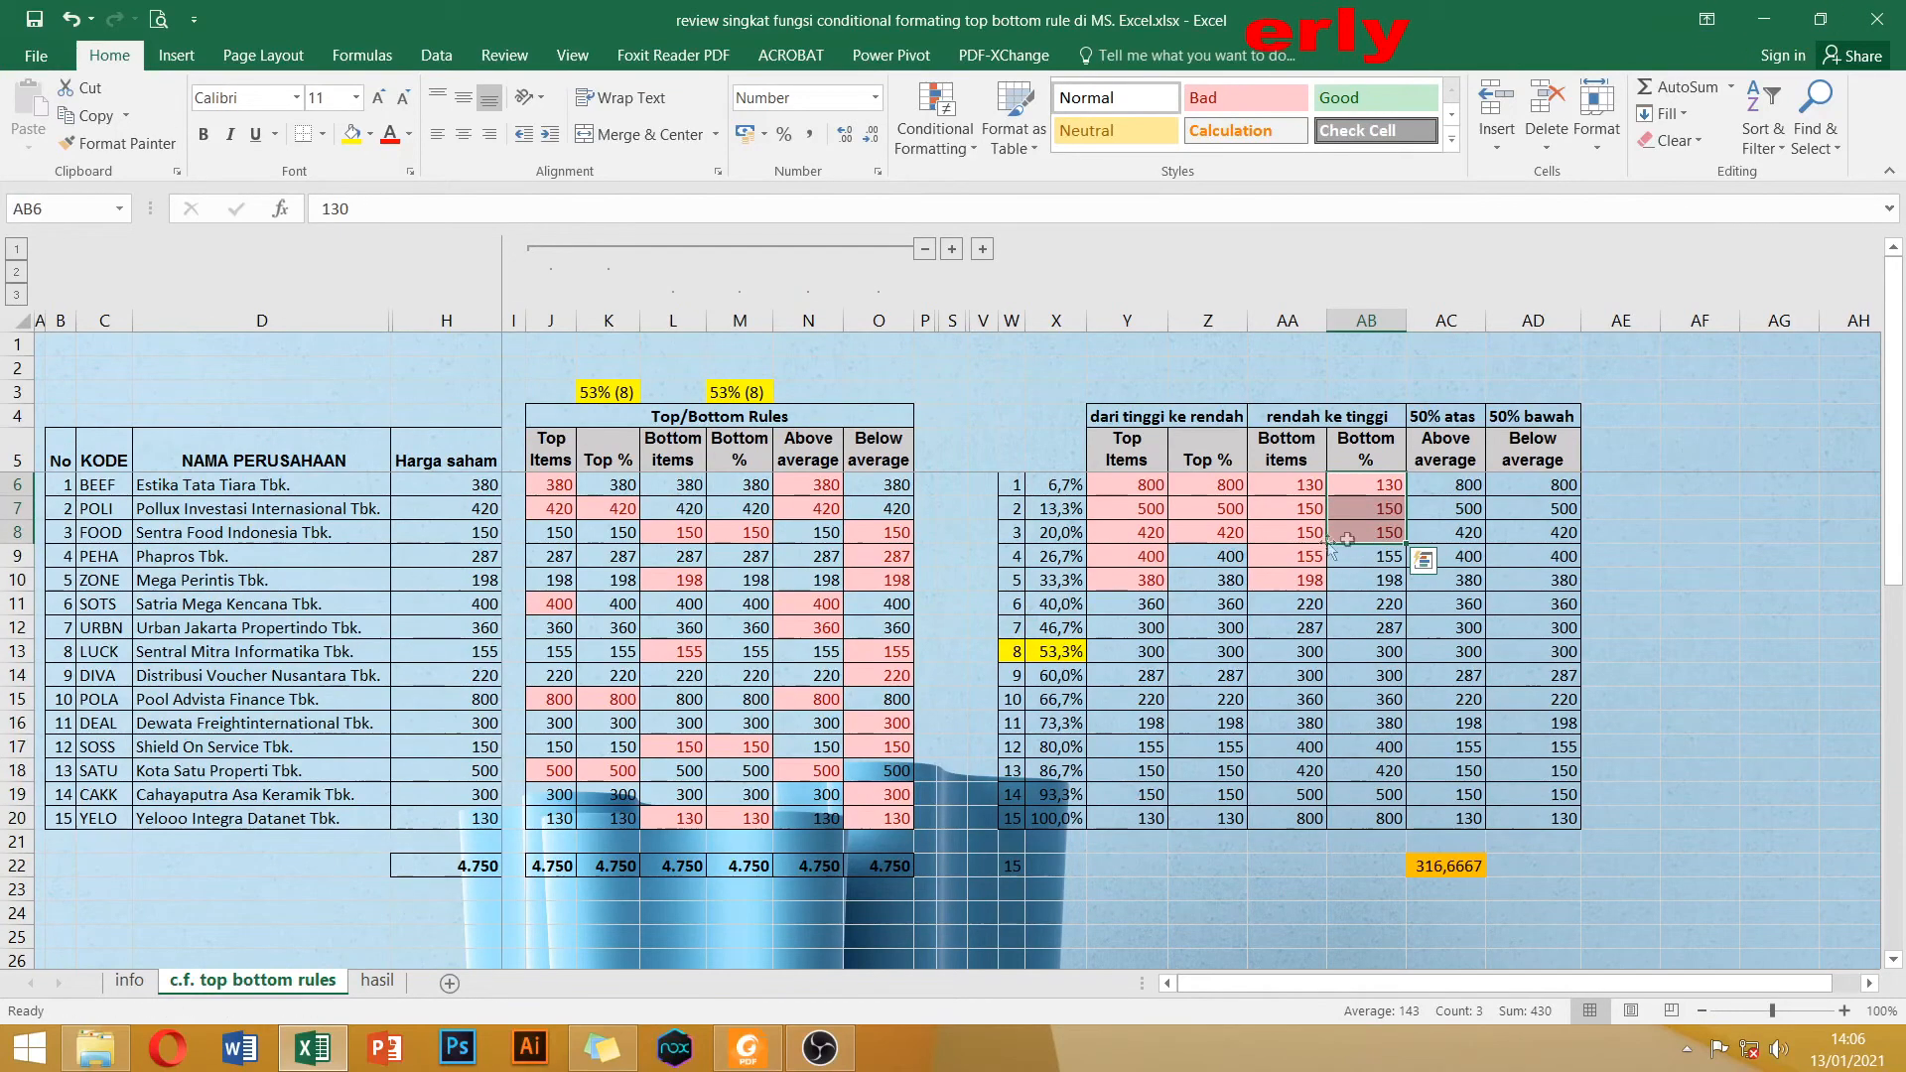
pyautogui.click(736, 538)
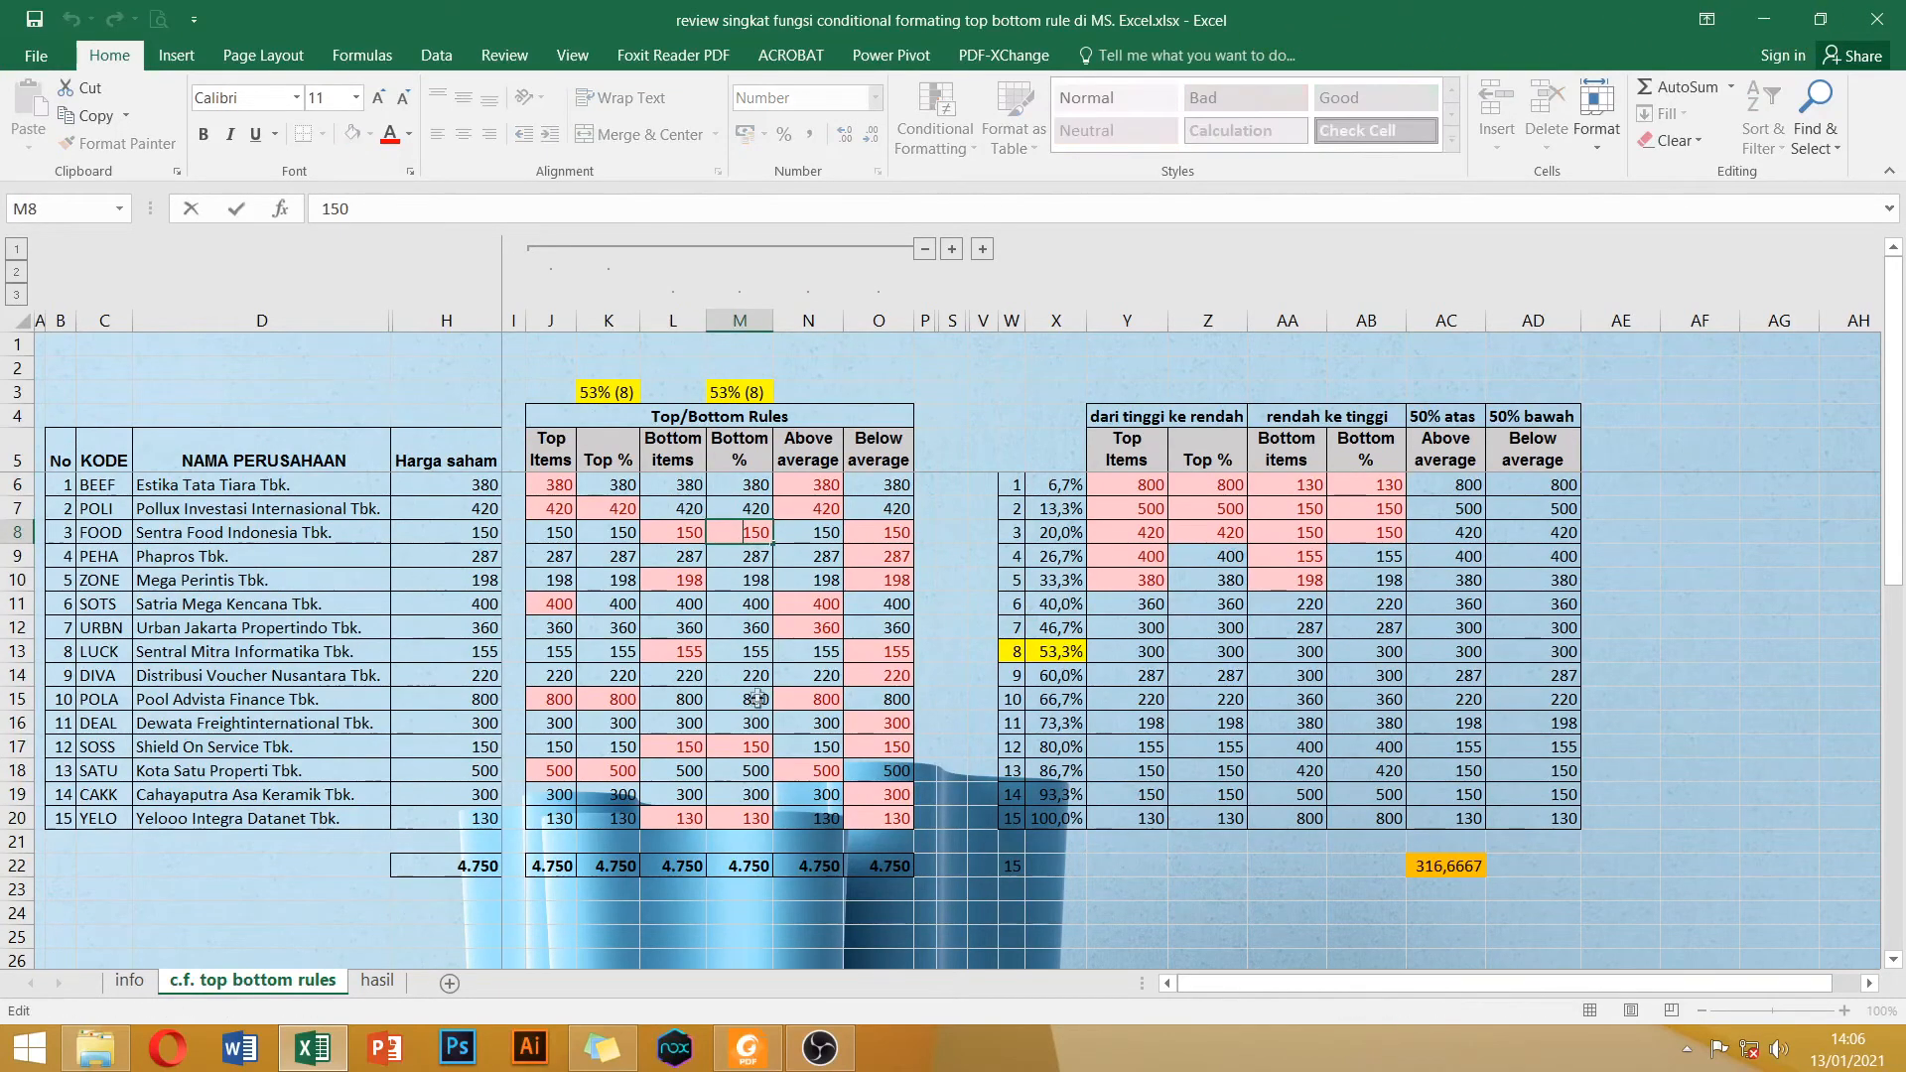
pyautogui.click(742, 622)
pyautogui.click(744, 741)
pyautogui.click(752, 795)
pyautogui.click(733, 575)
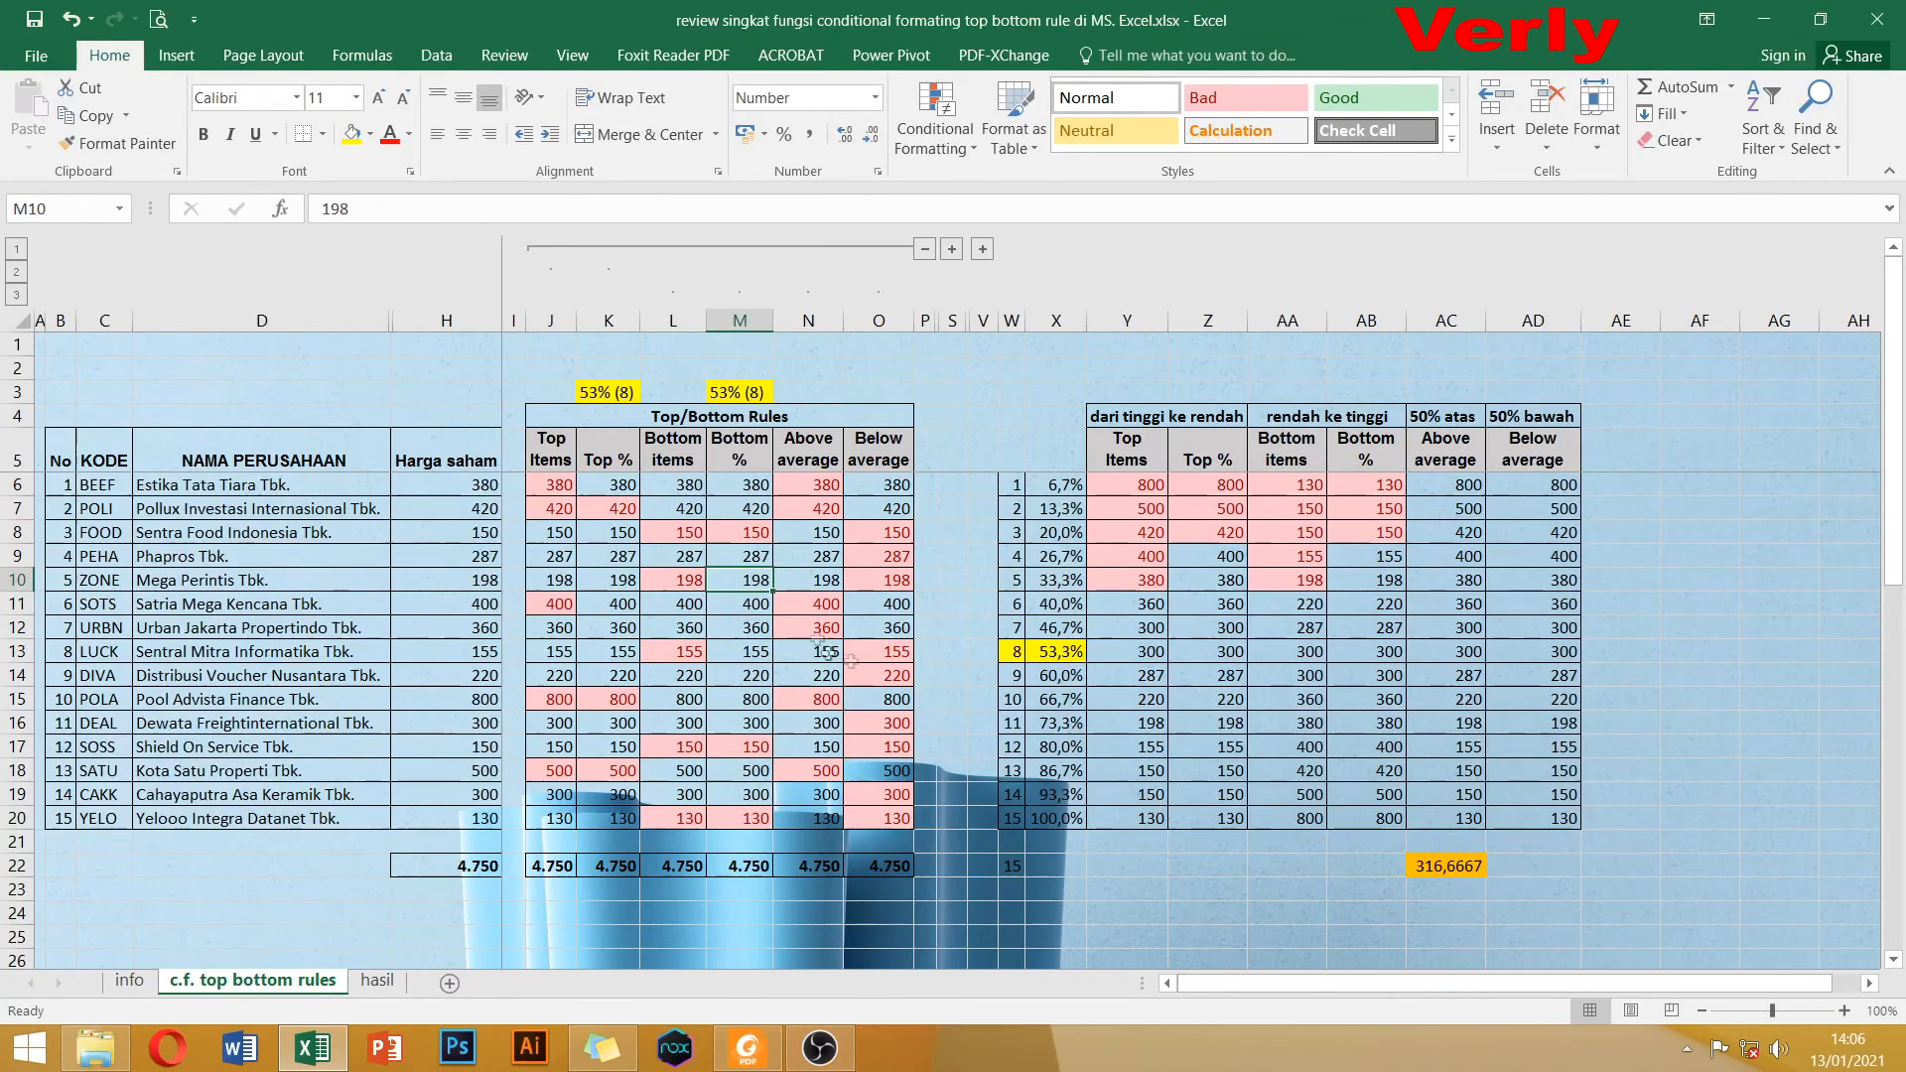
pyautogui.click(1387, 502)
# Highlight the above-average values in the sorted Above average column (AC6:AC20) with Light Red Fill with Dark Red Text and check them against the average in AC22.
pyautogui.moveTo(1385, 485); pyautogui.dragTo(1455, 811)
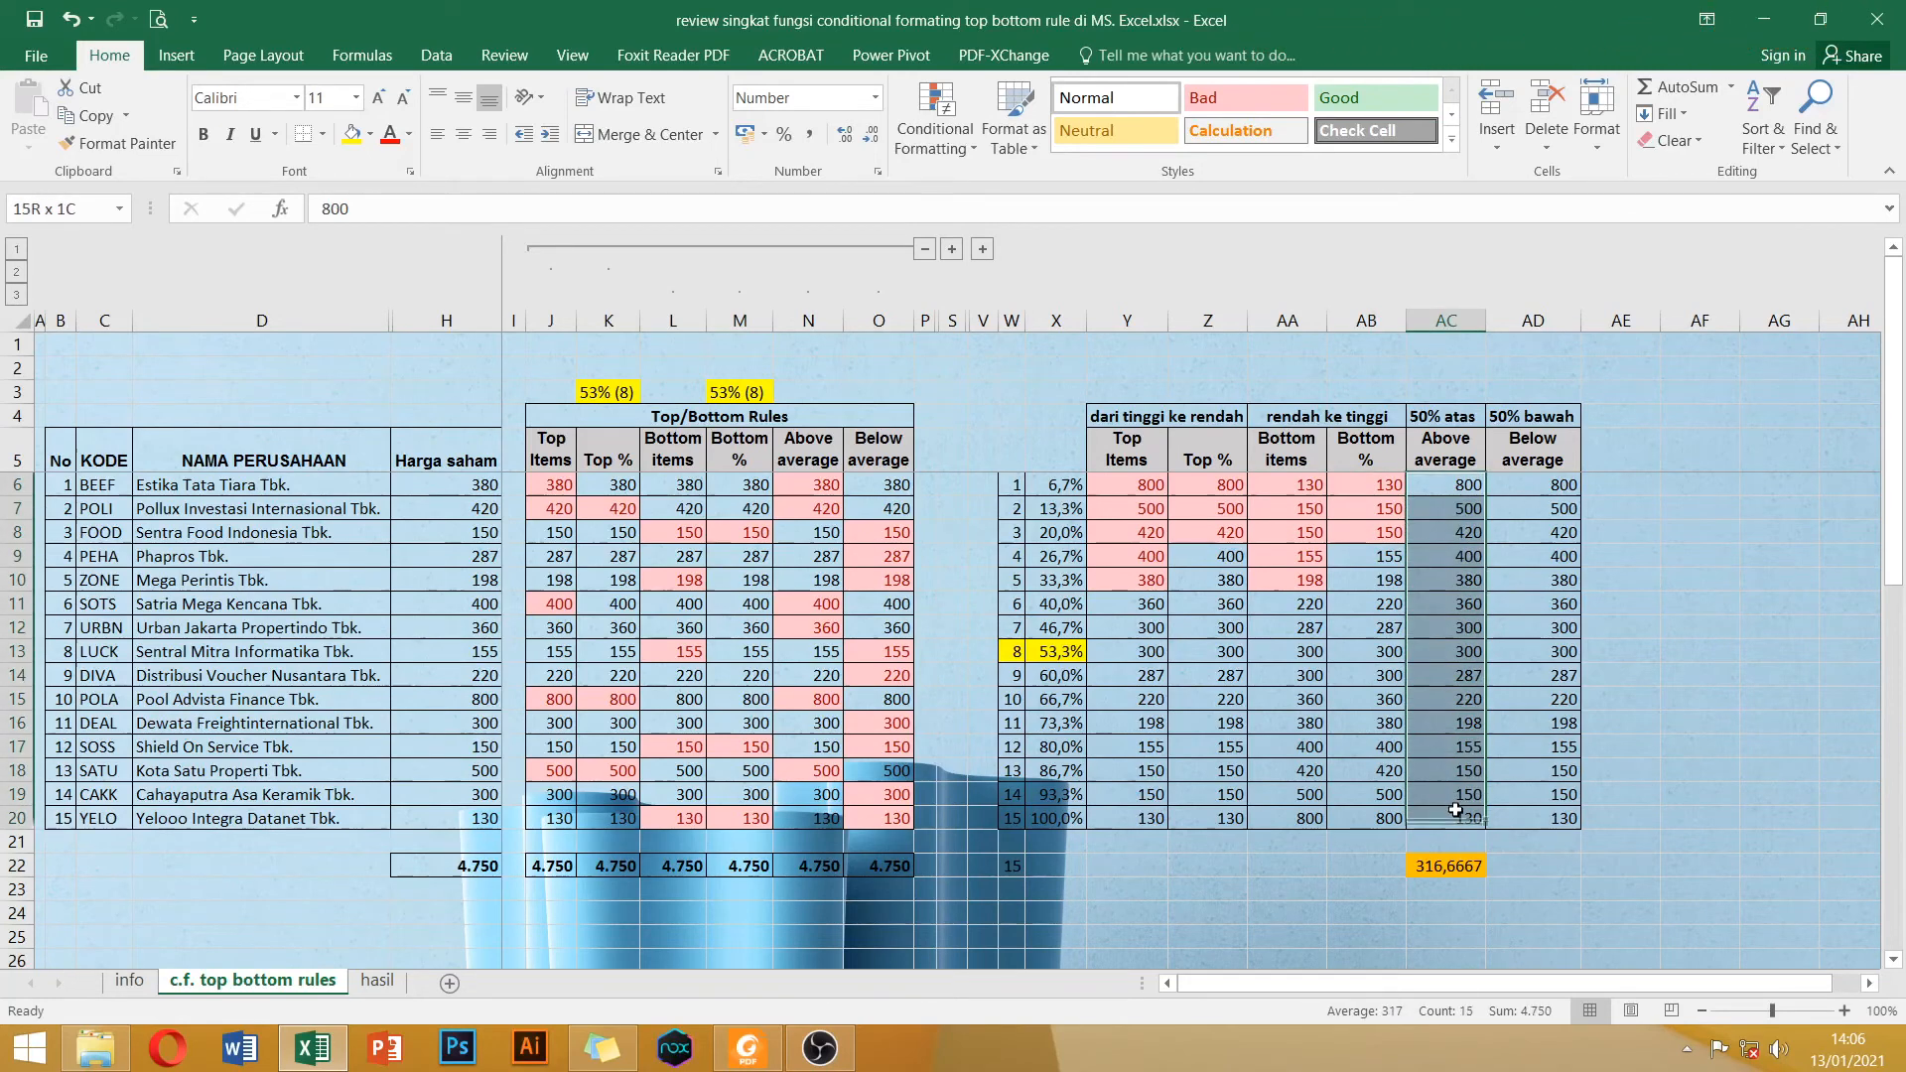
pyautogui.click(949, 145)
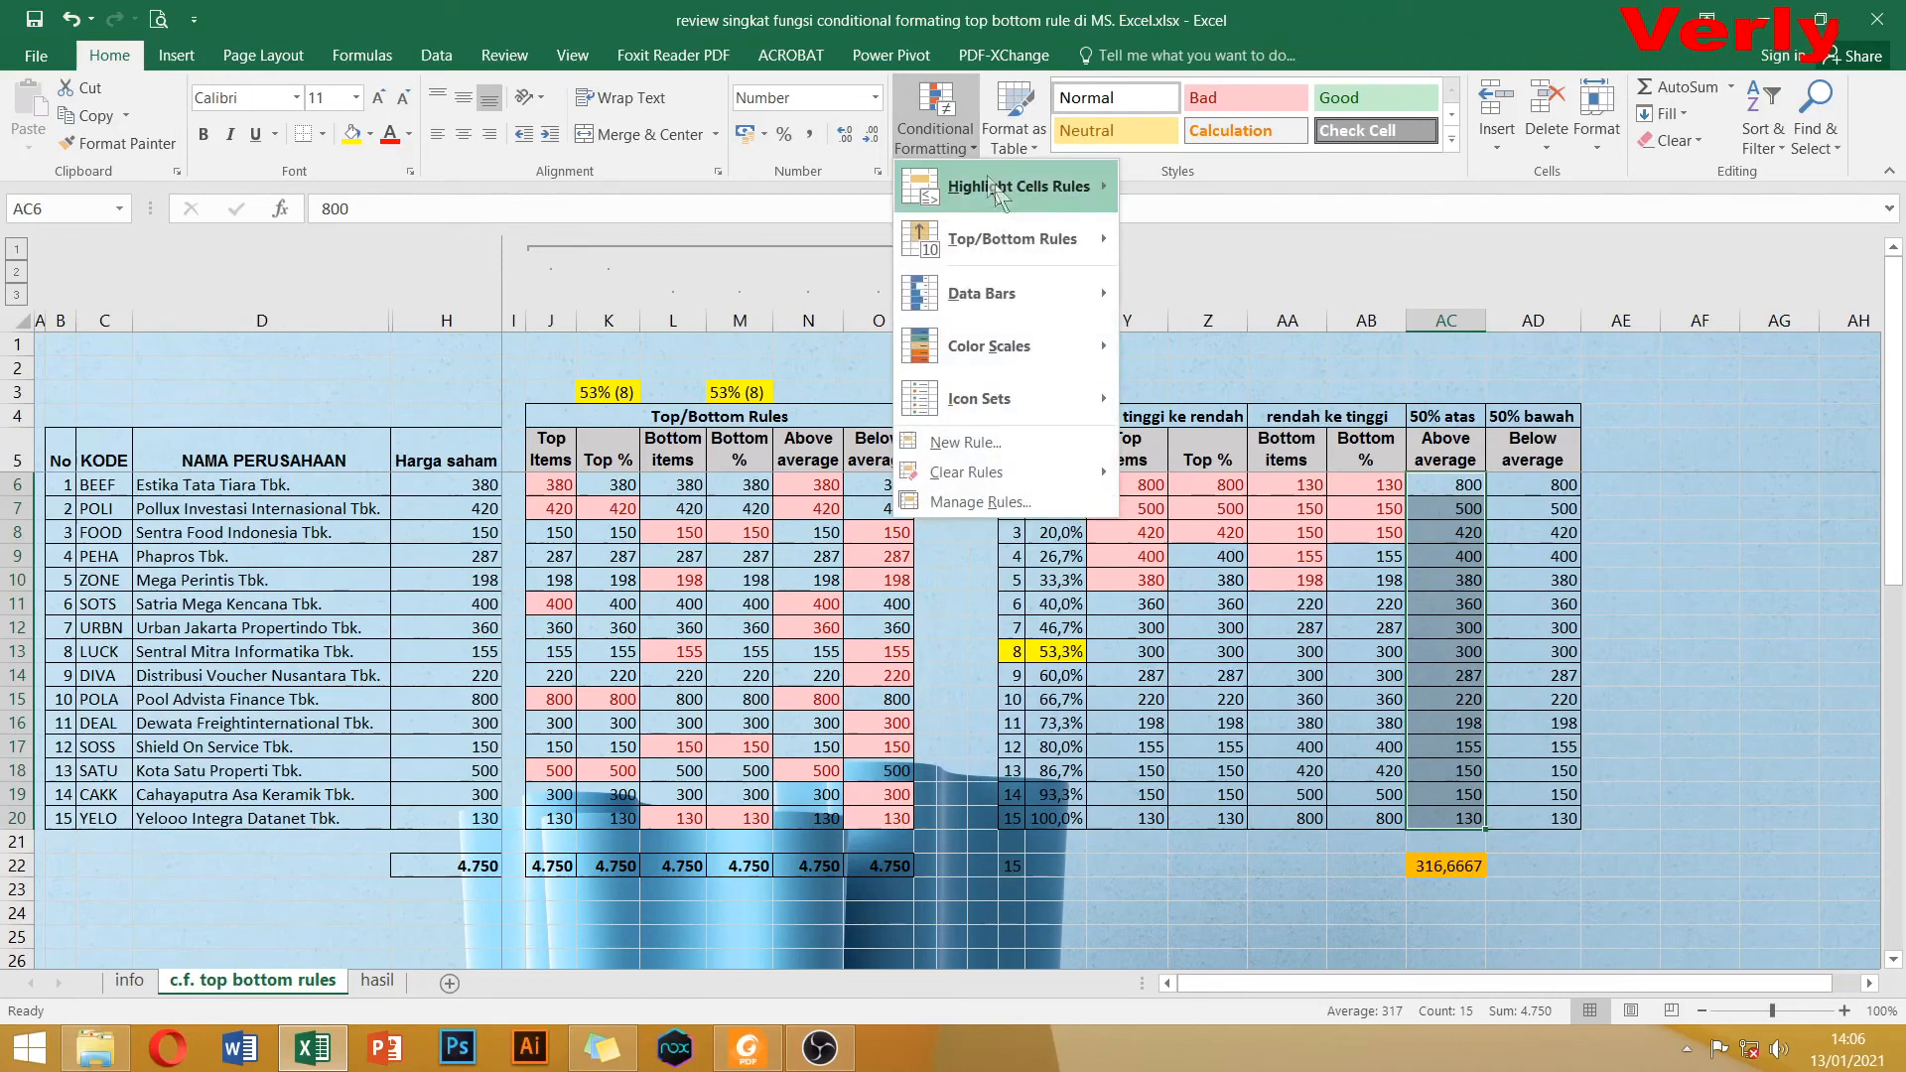
pyautogui.moveTo(1040, 236)
pyautogui.click(1237, 445)
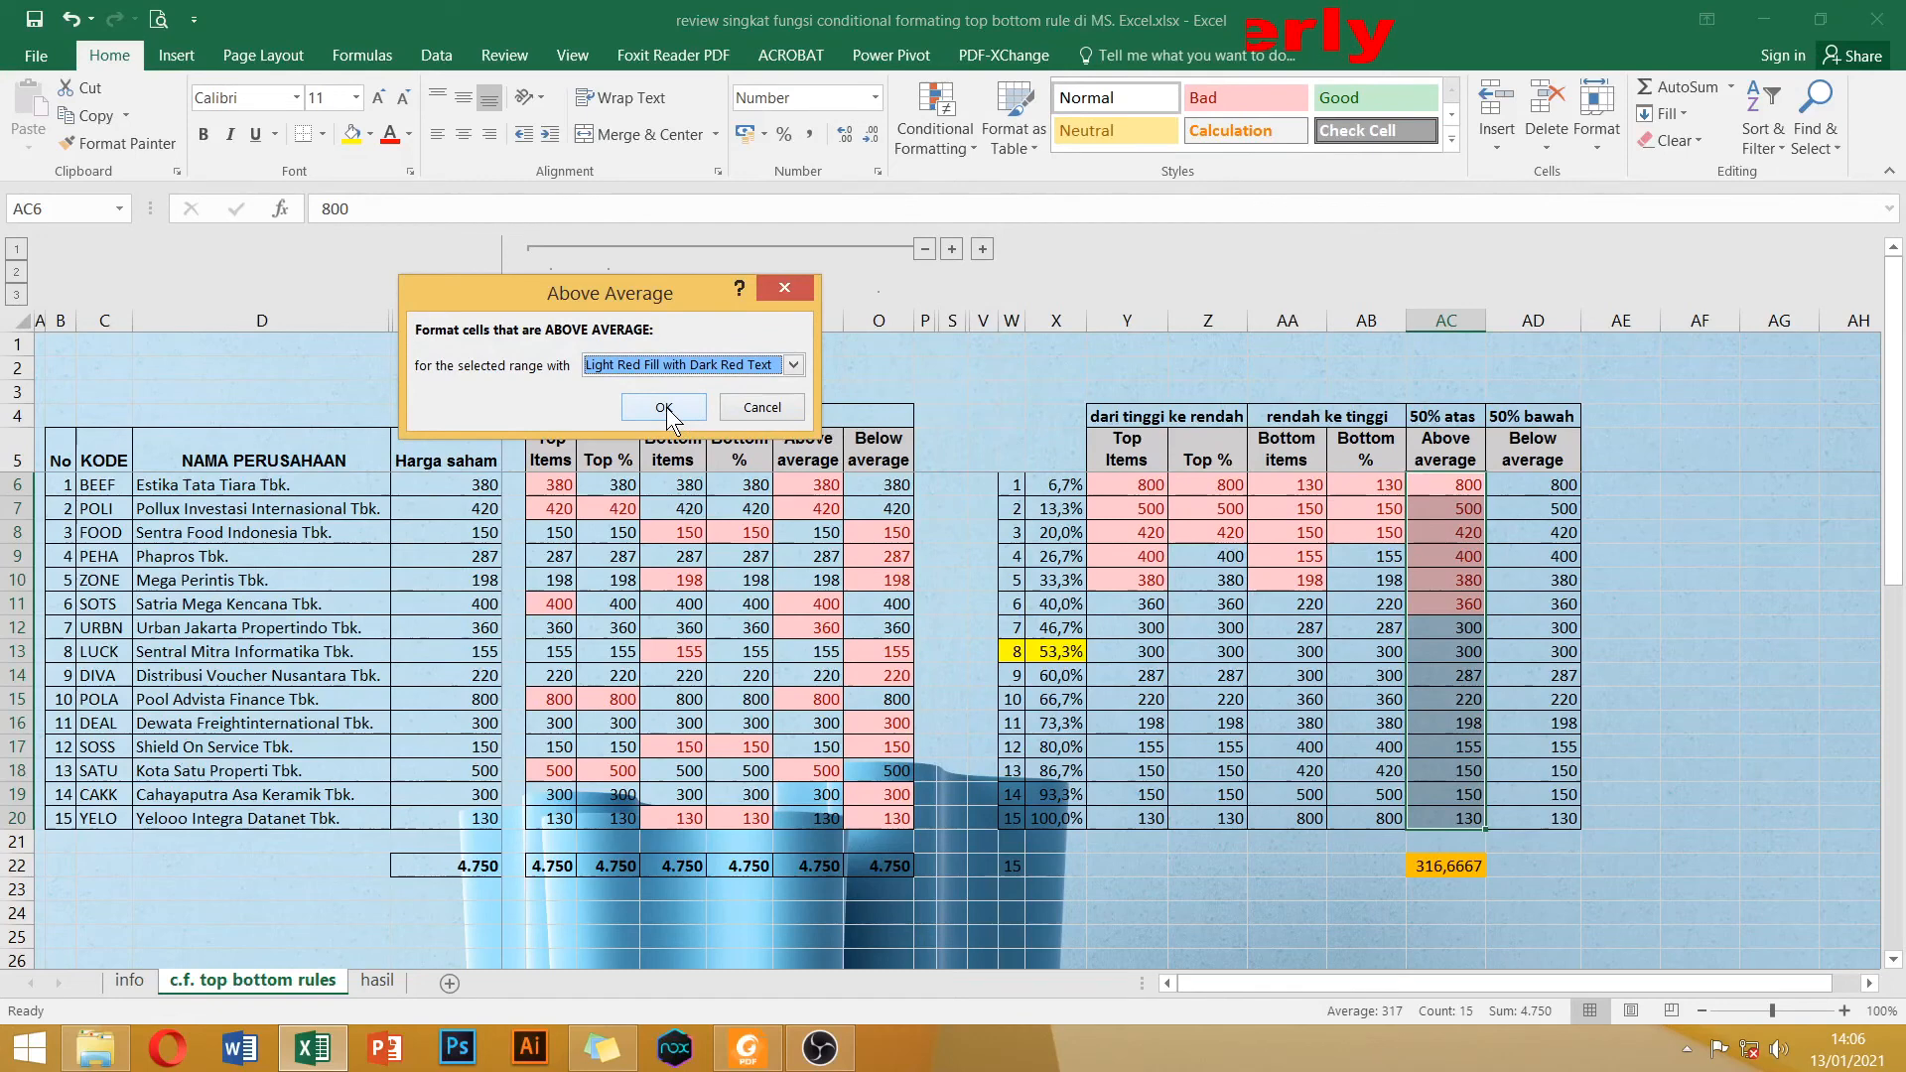
pyautogui.click(664, 408)
pyautogui.click(1448, 532)
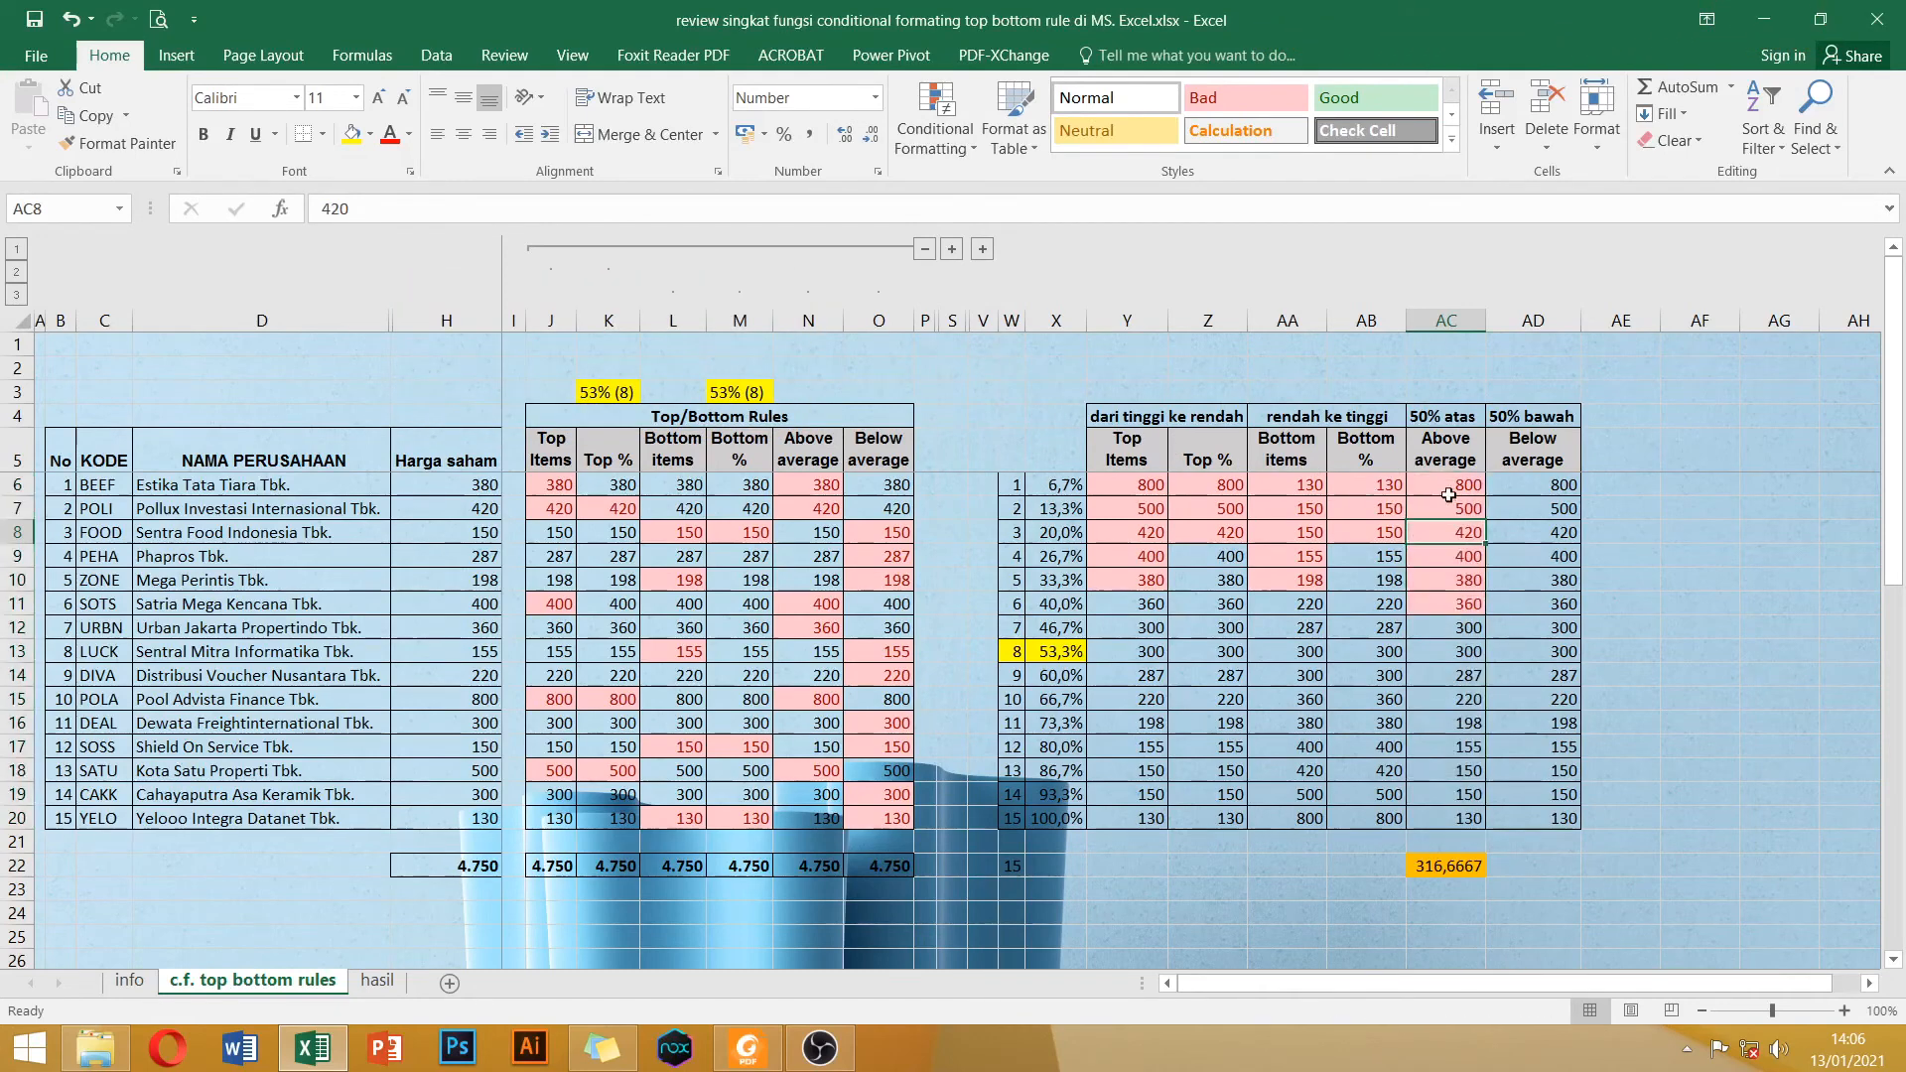
pyautogui.moveTo(1450, 496); pyautogui.dragTo(1451, 596)
pyautogui.click(1456, 604)
pyautogui.click(1498, 867)
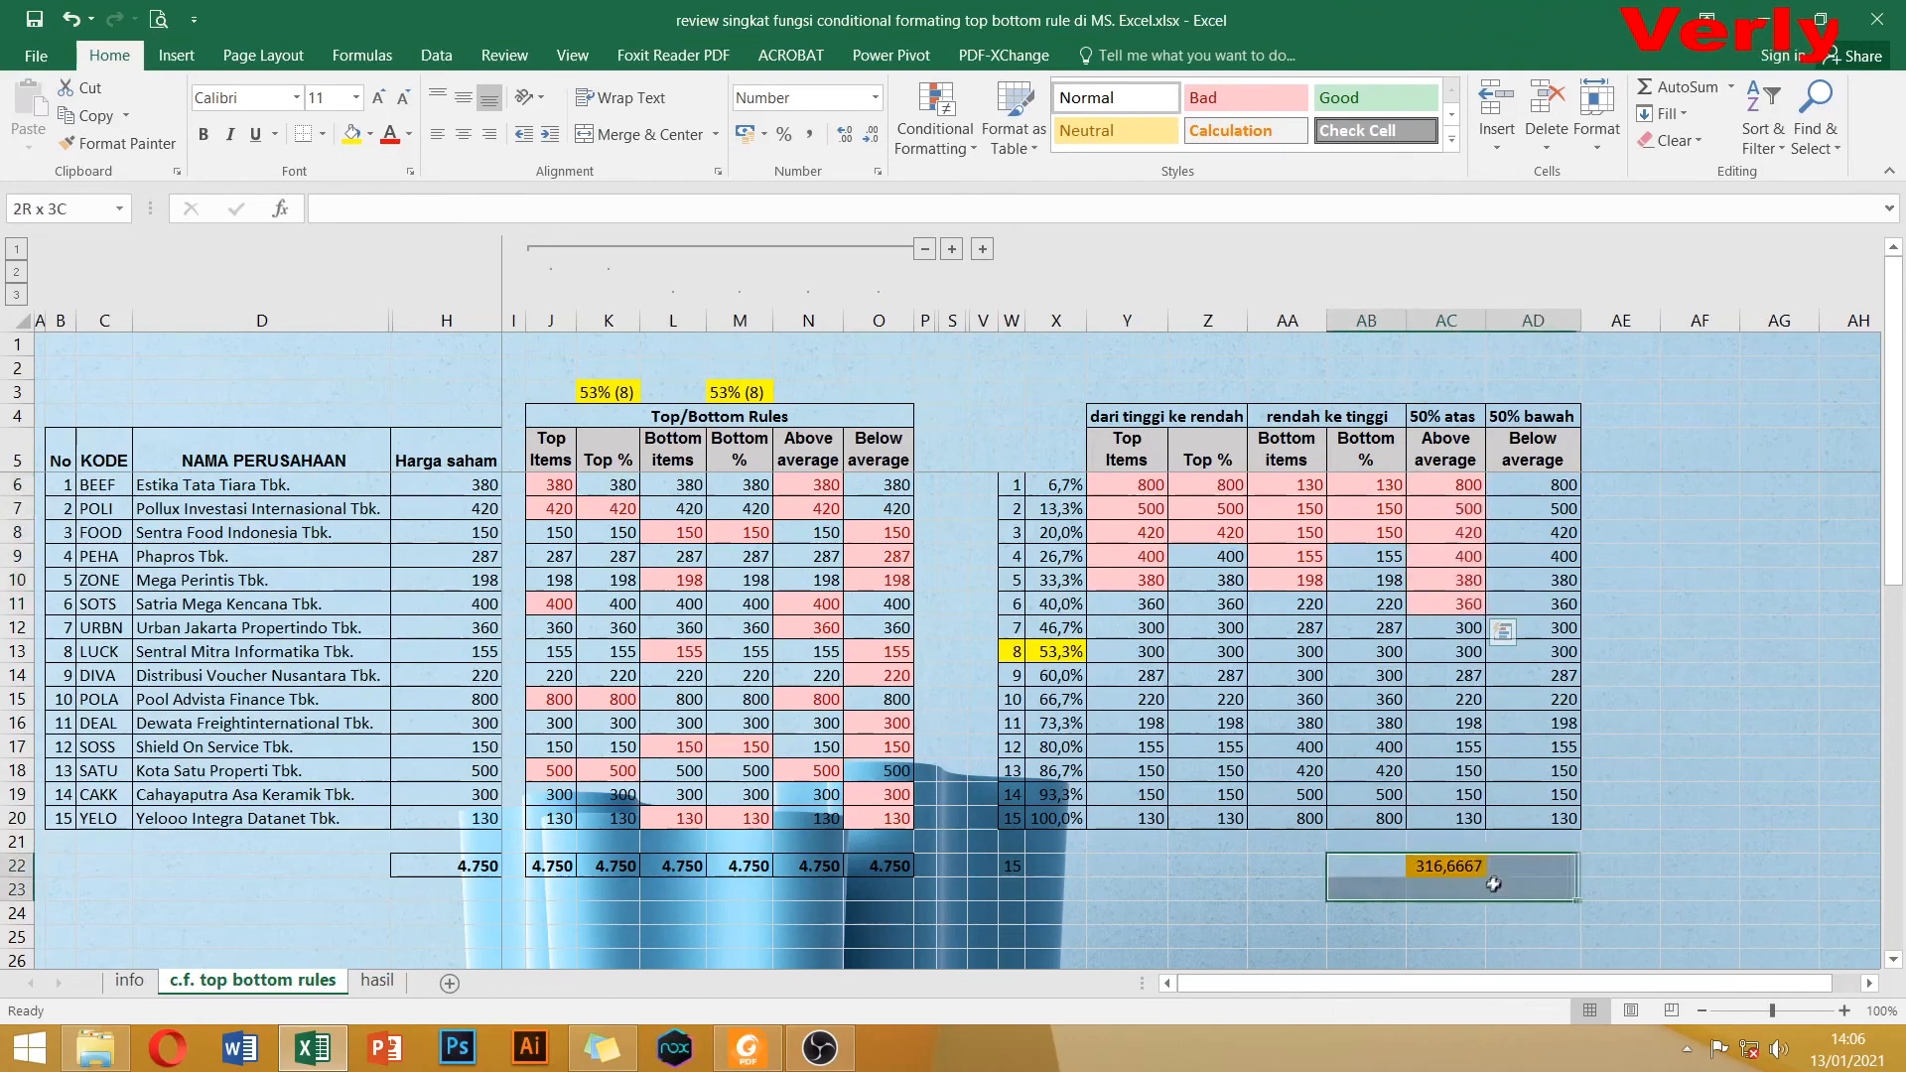
# Highlight the below-average values in the sorted Below average column (AD6:AD20) with Light Red Fill with Dark Red Text.
pyautogui.moveTo(1516, 479); pyautogui.dragTo(1509, 812)
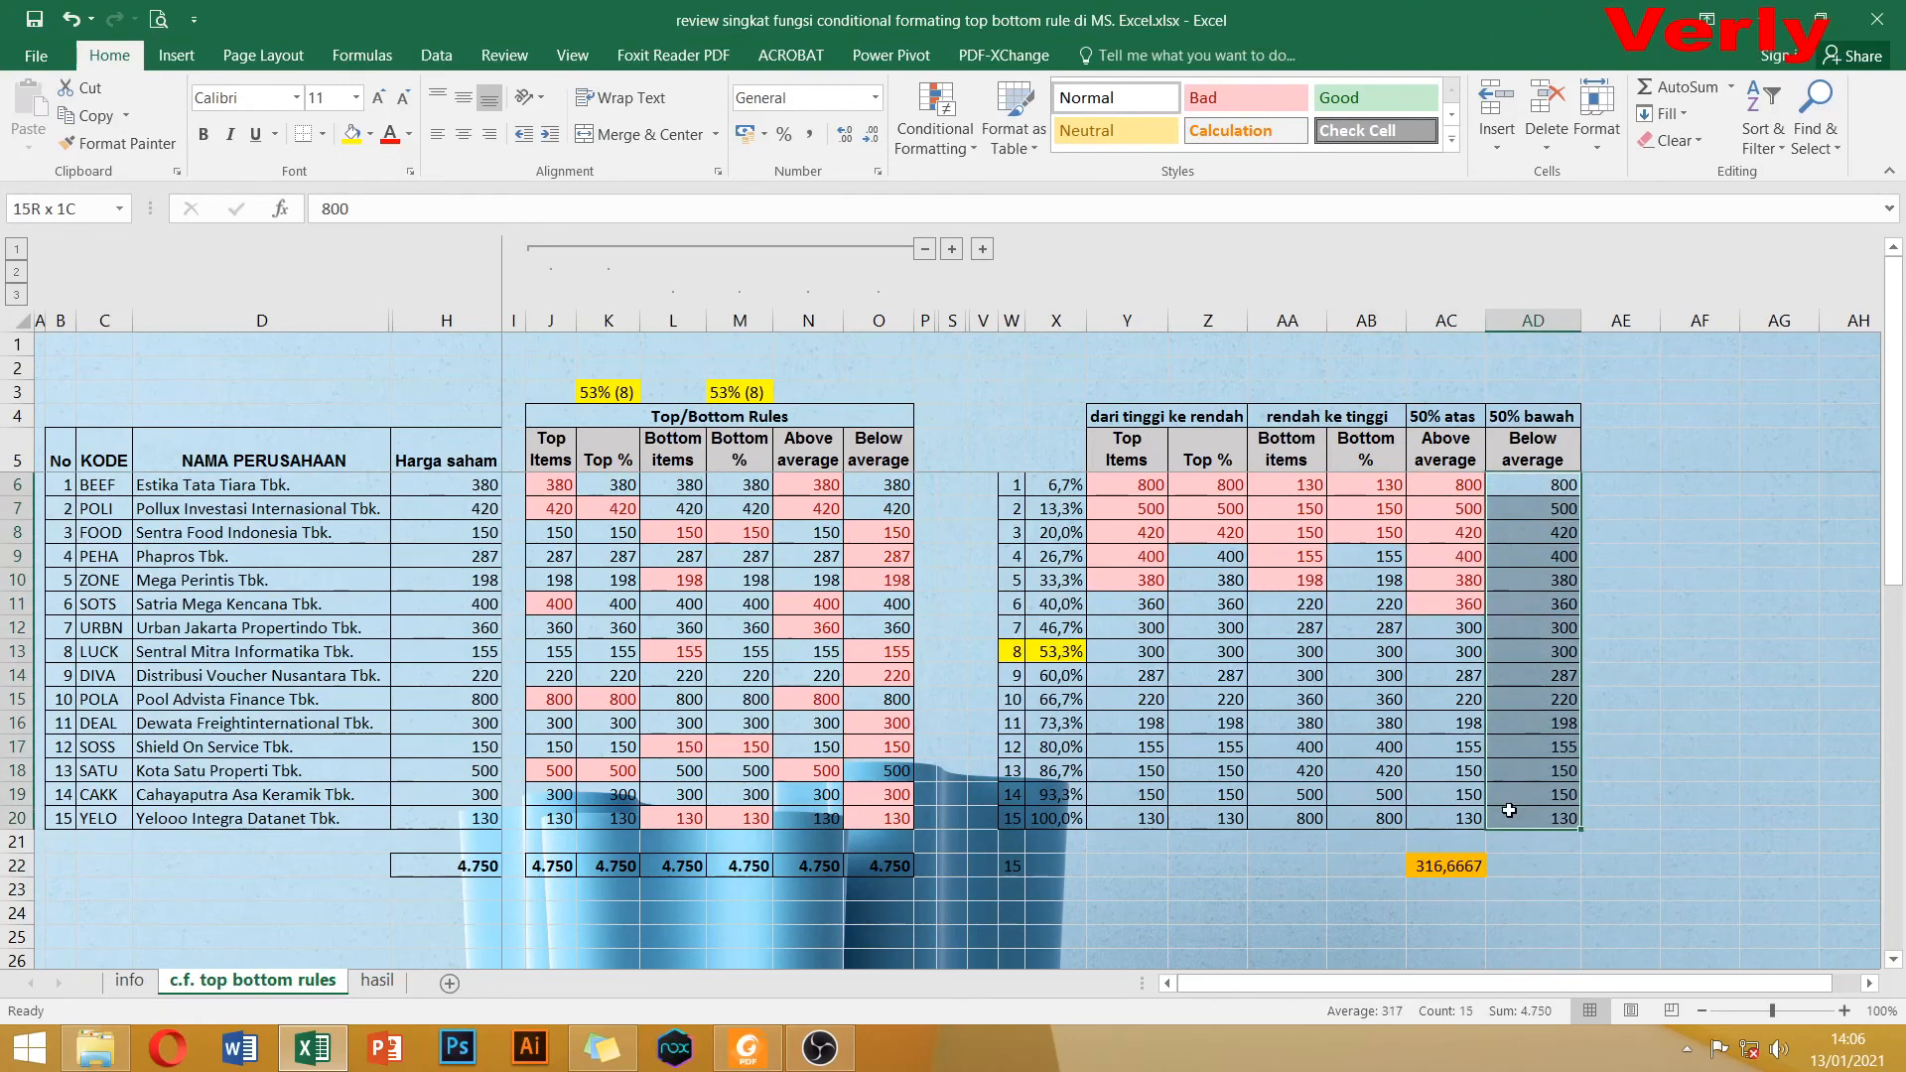
pyautogui.click(945, 145)
pyautogui.moveTo(1054, 230)
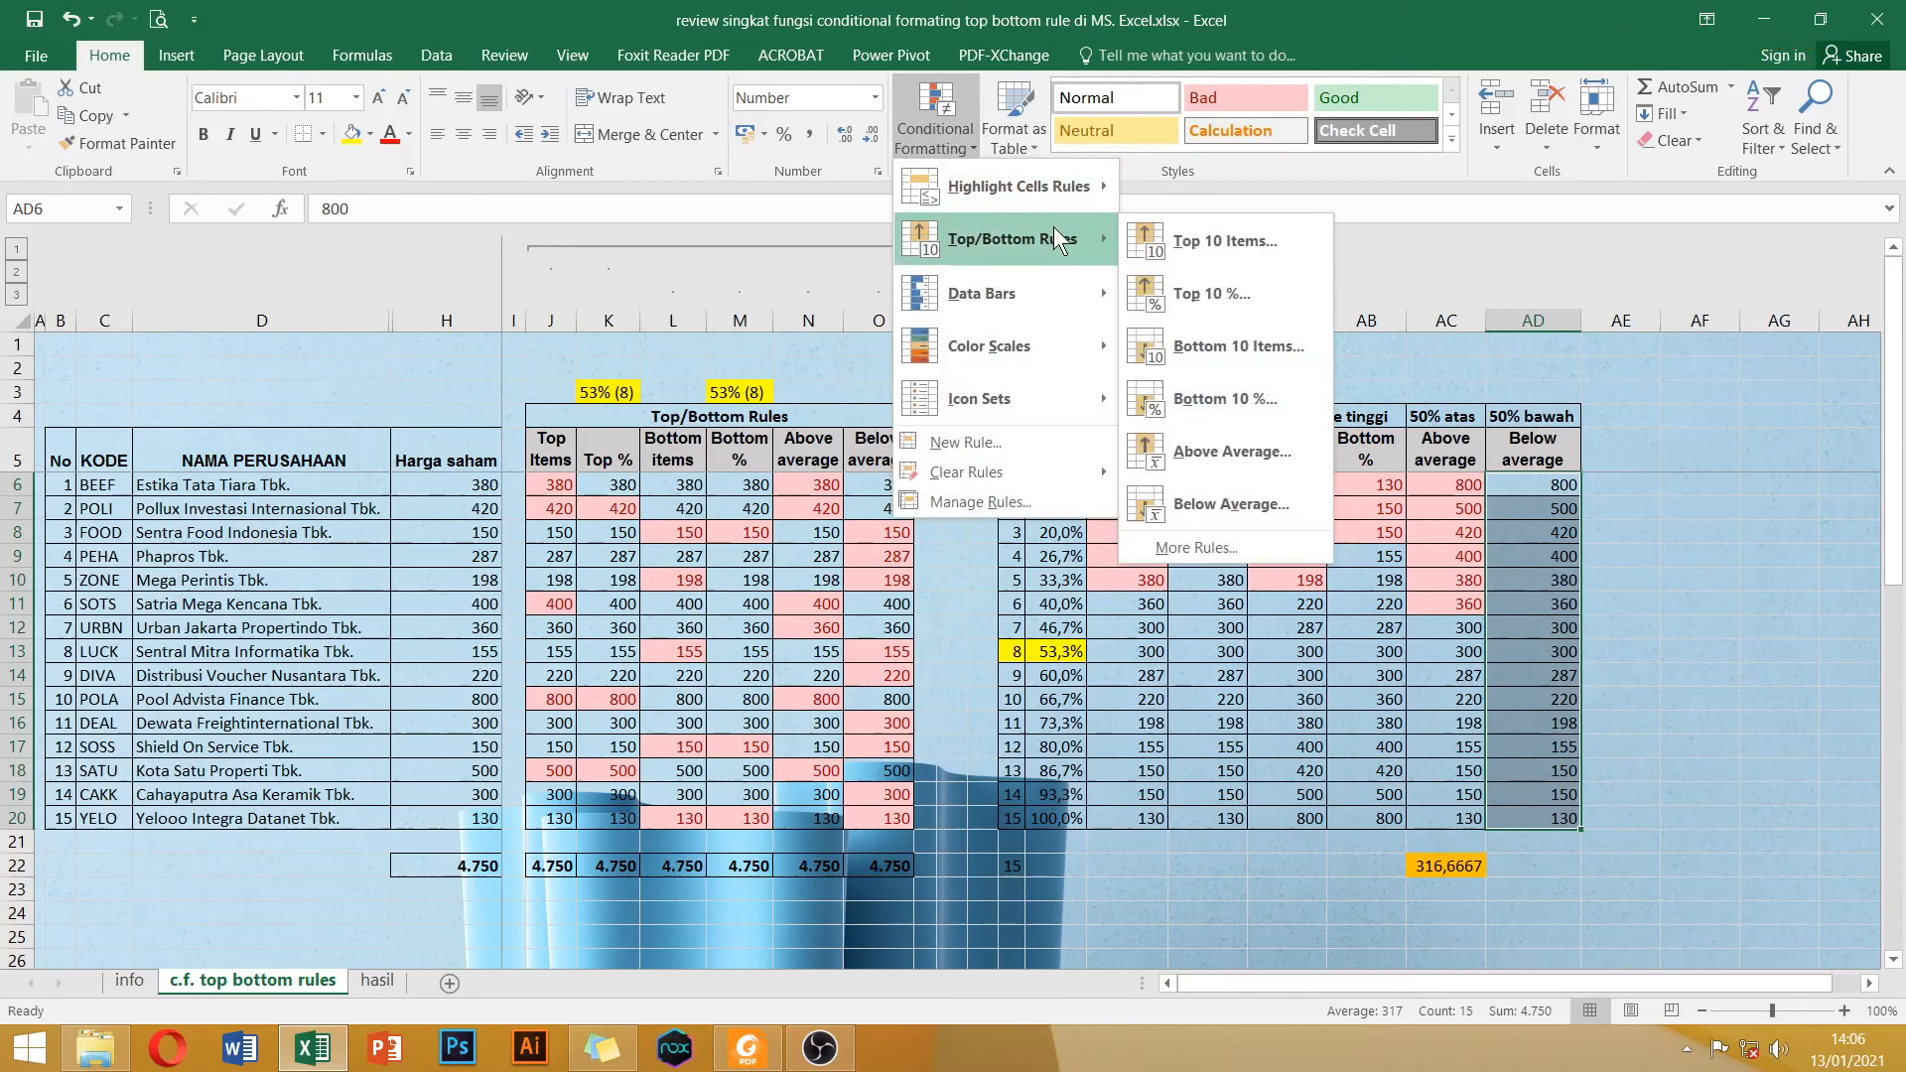
pyautogui.click(1236, 501)
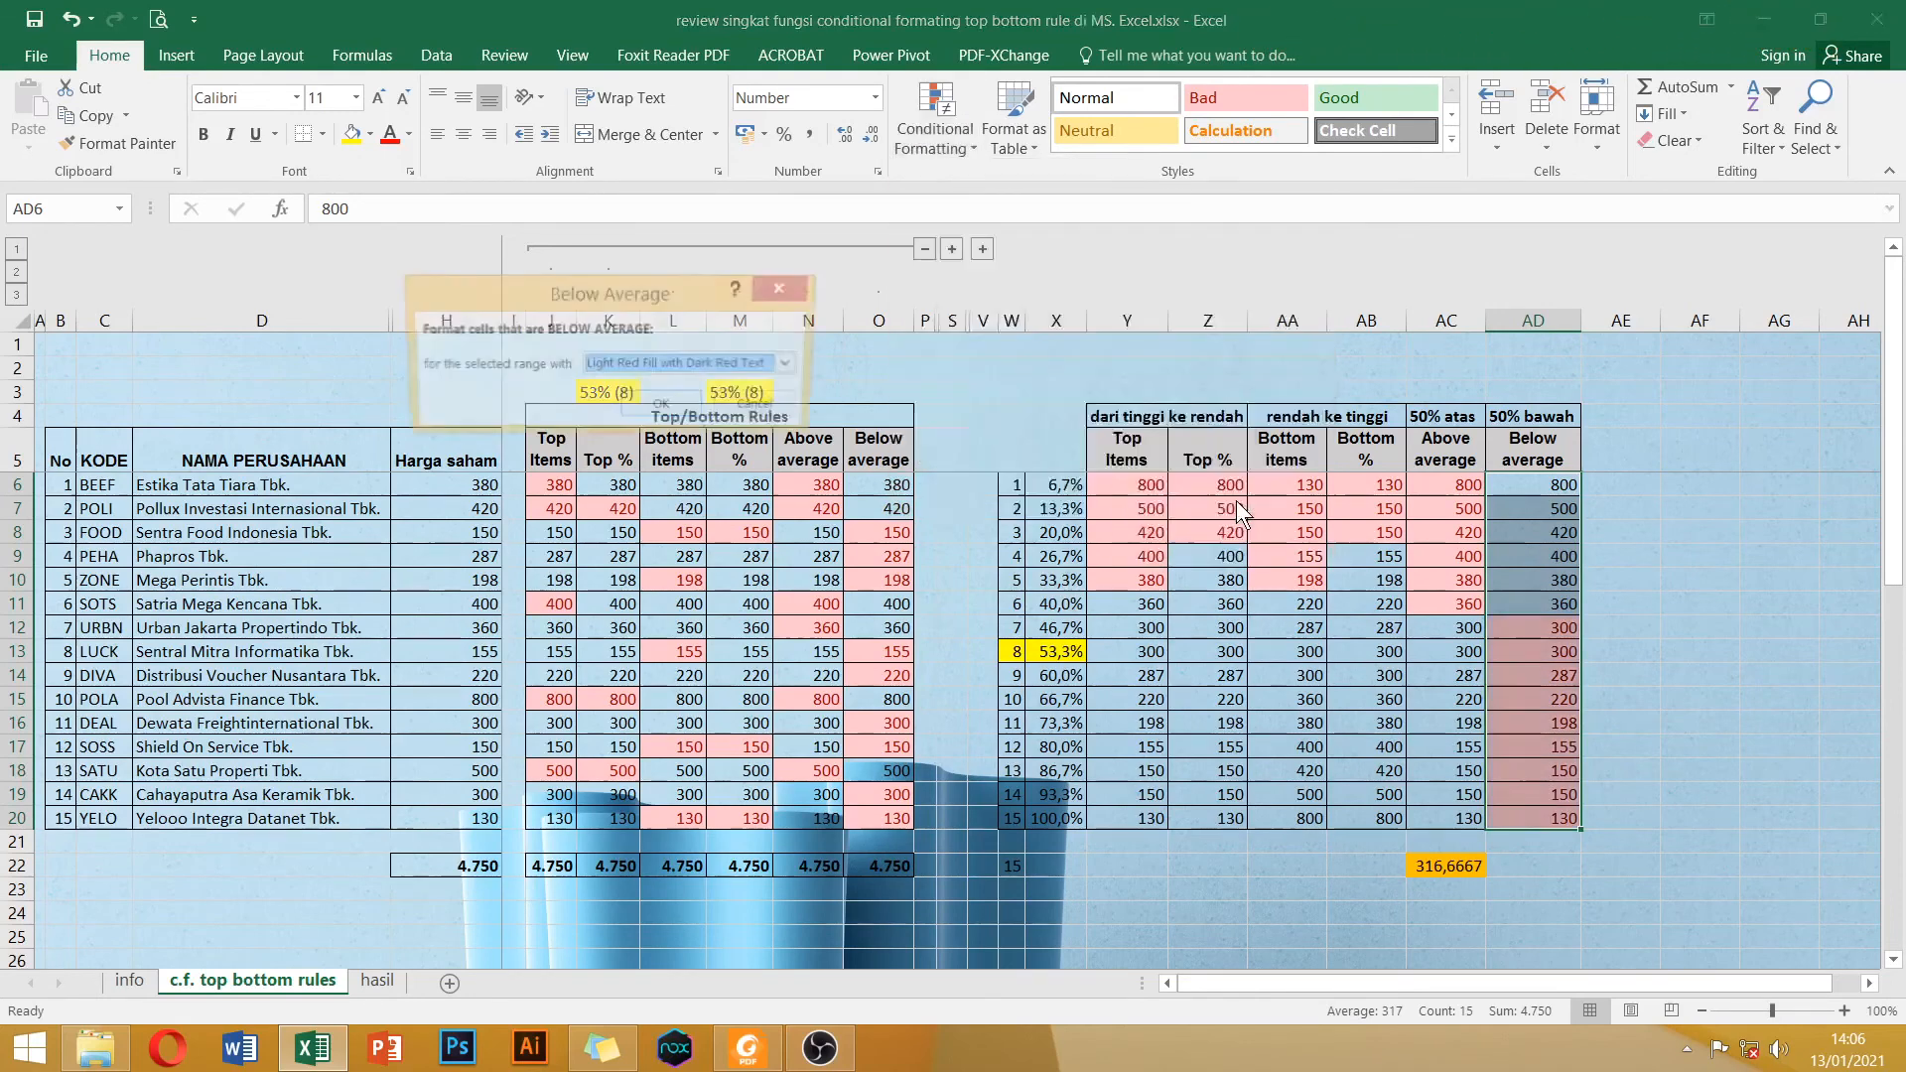
pyautogui.click(675, 418)
pyautogui.click(1777, 602)
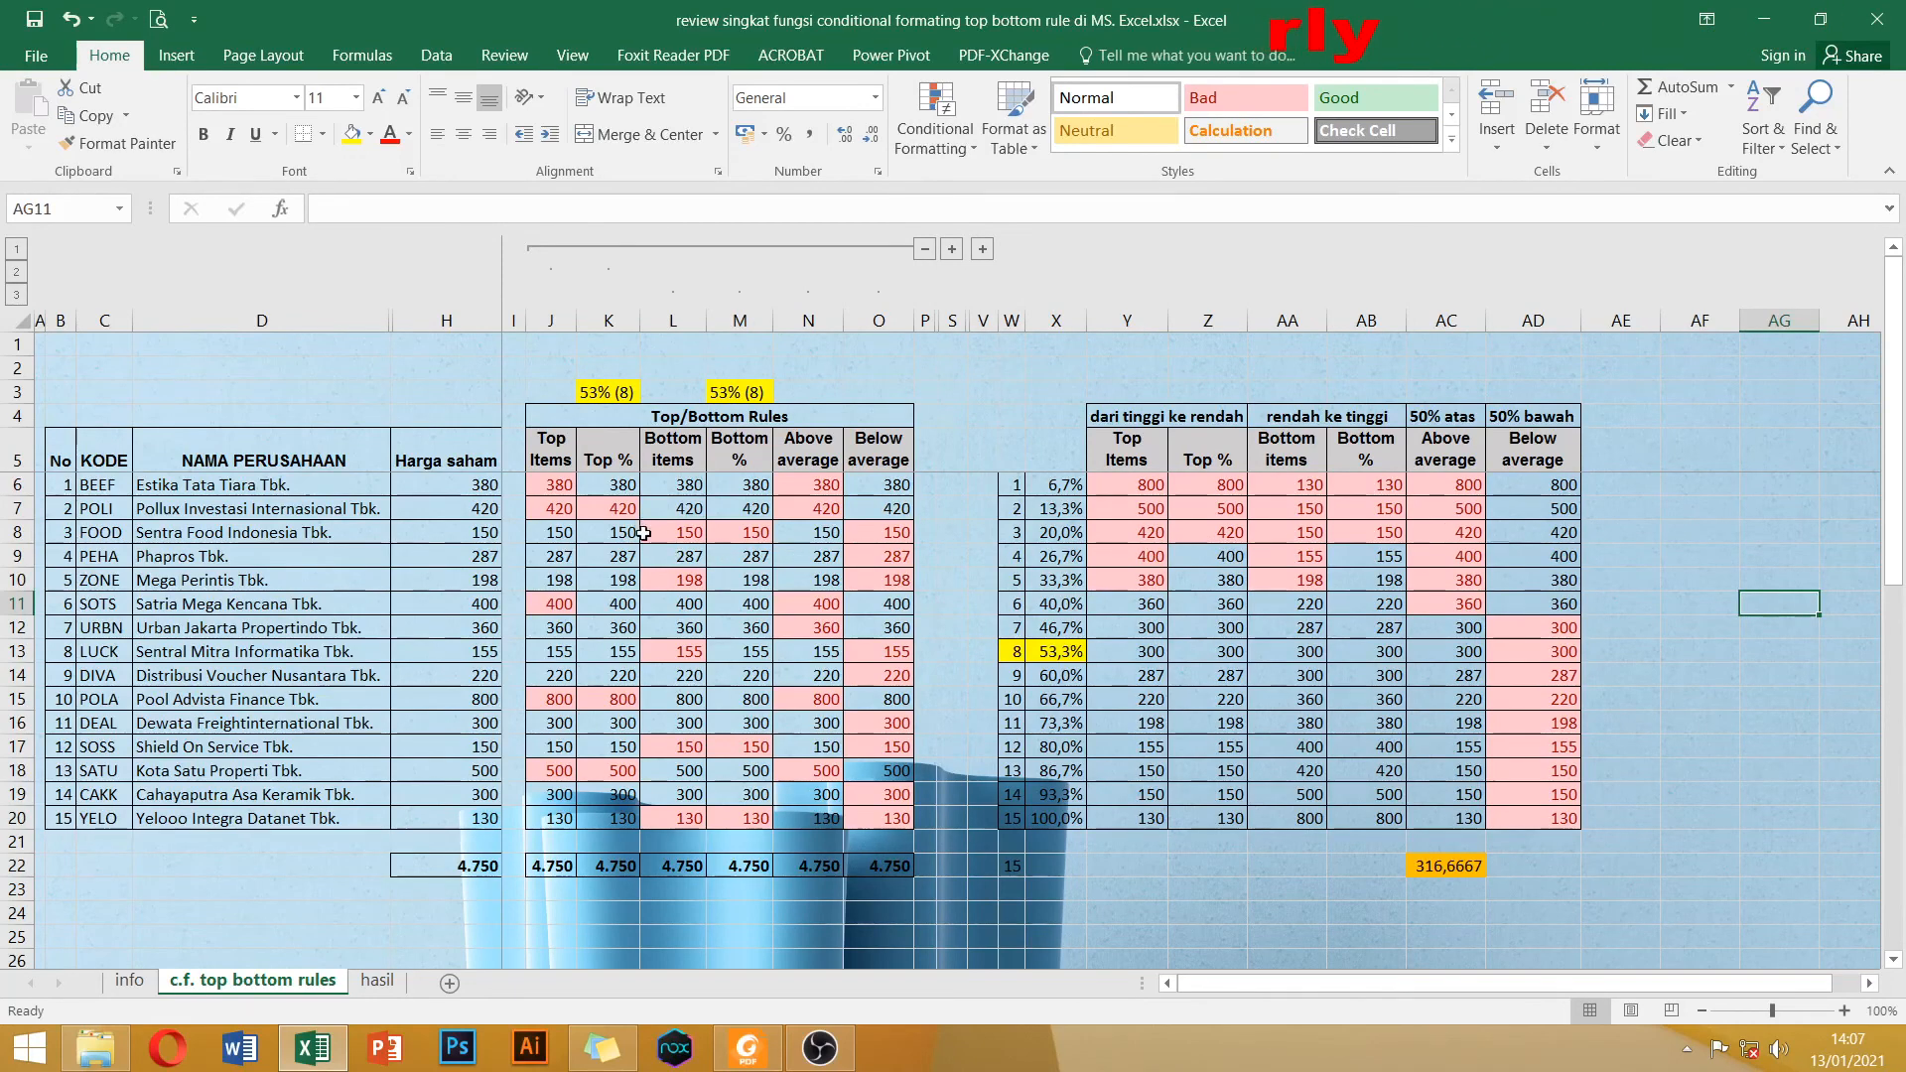
# Review the formatted prices across the original table and the sorted table.
pyautogui.click(809, 556)
pyautogui.click(1308, 555)
pyautogui.click(1379, 606)
pyautogui.click(1384, 651)
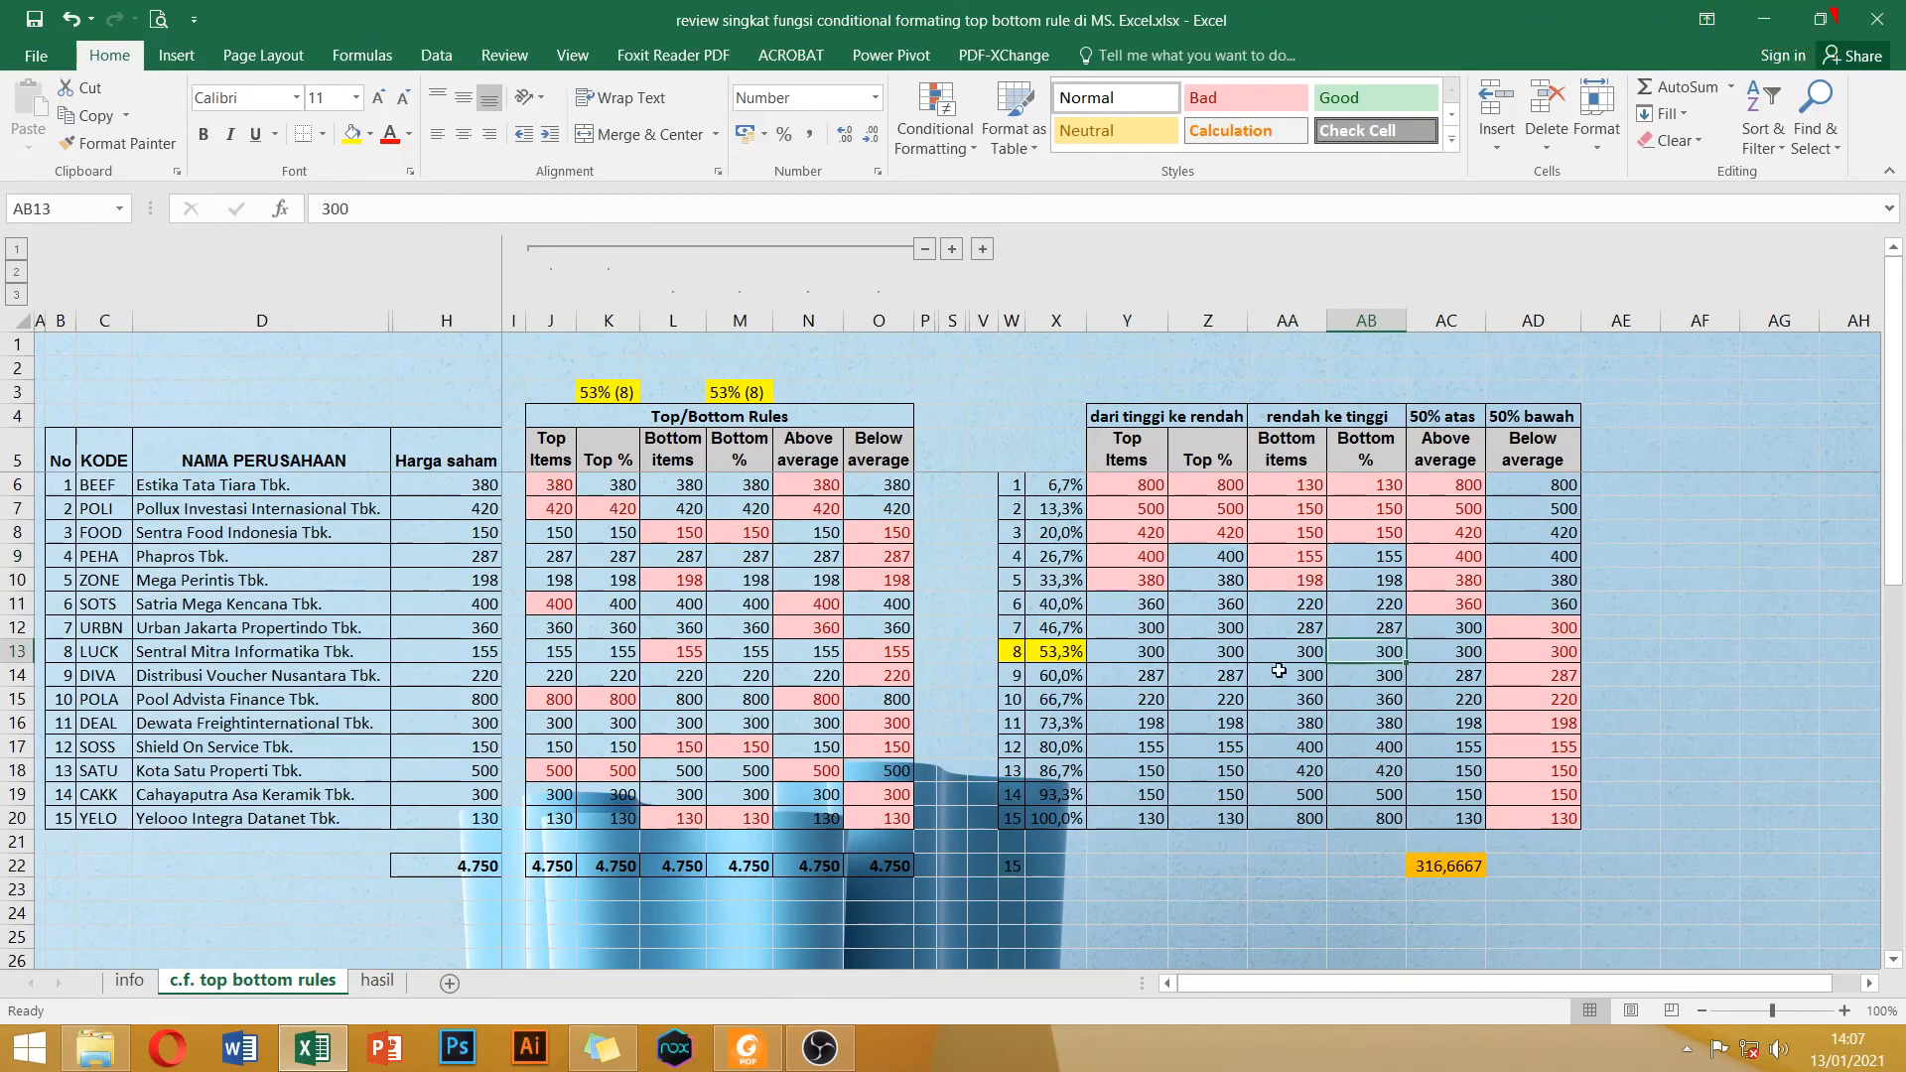